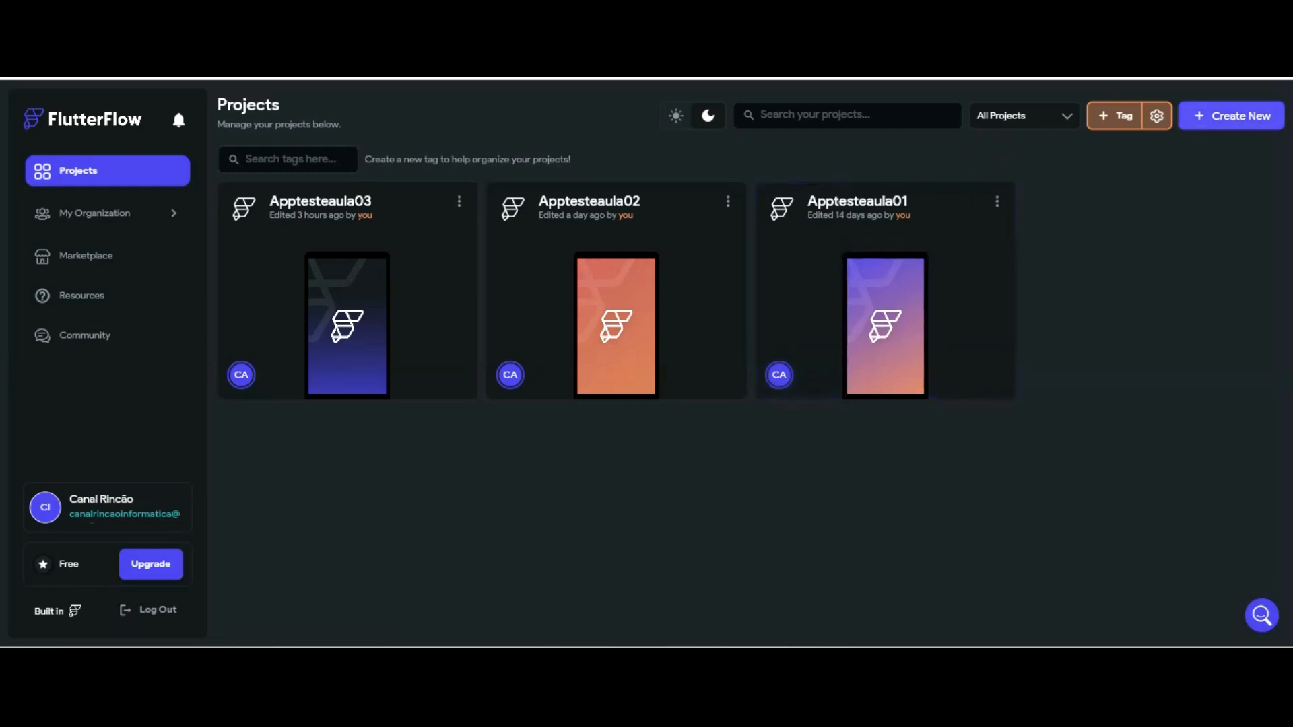
# Create a Blank App project named Apptesteaula01 with Firebase setup turned off
pyautogui.click(1238, 116)
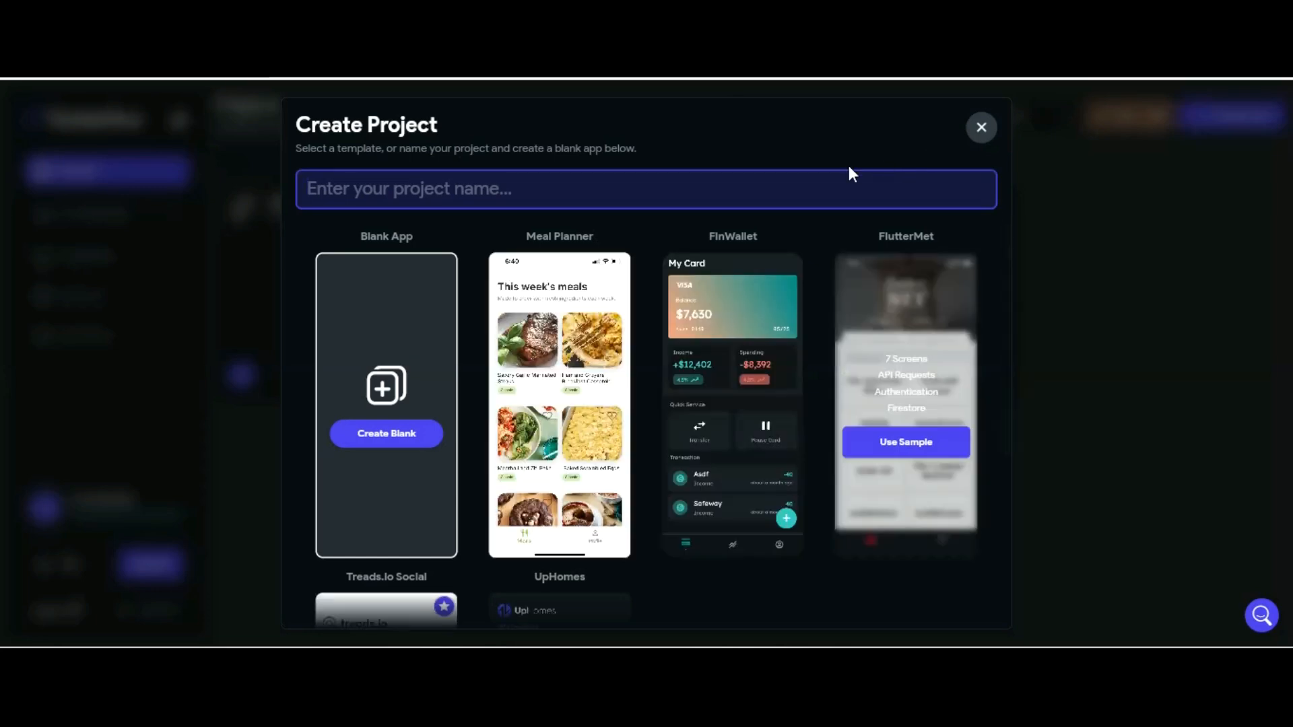
pyautogui.write('Apeetes')
pyautogui.write('te')
pyautogui.press('BackSpace')
pyautogui.press('BackSpace')
pyautogui.press('BackSpace')
pyautogui.press('BackSpace')
pyautogui.press('BackSpace')
pyautogui.press('BackSpace')
pyautogui.press('BackSpace')
pyautogui.write('ptesteaula01')
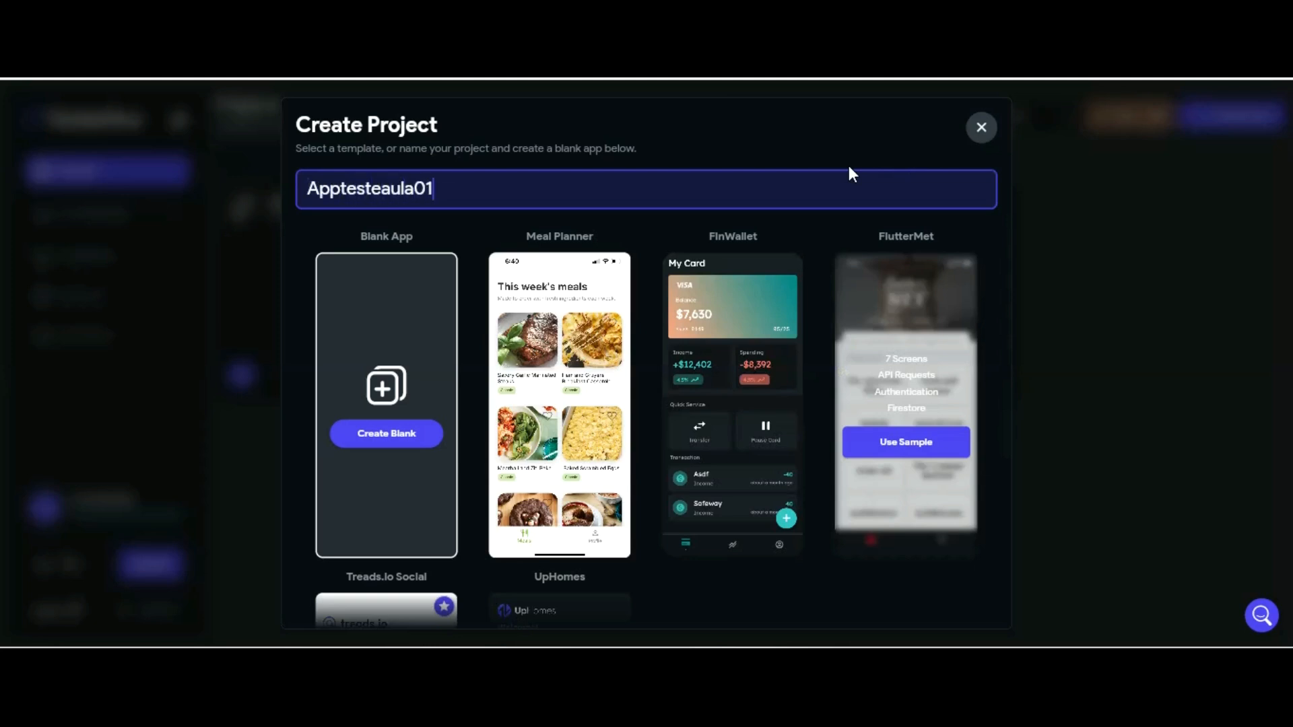
pyautogui.click(397, 293)
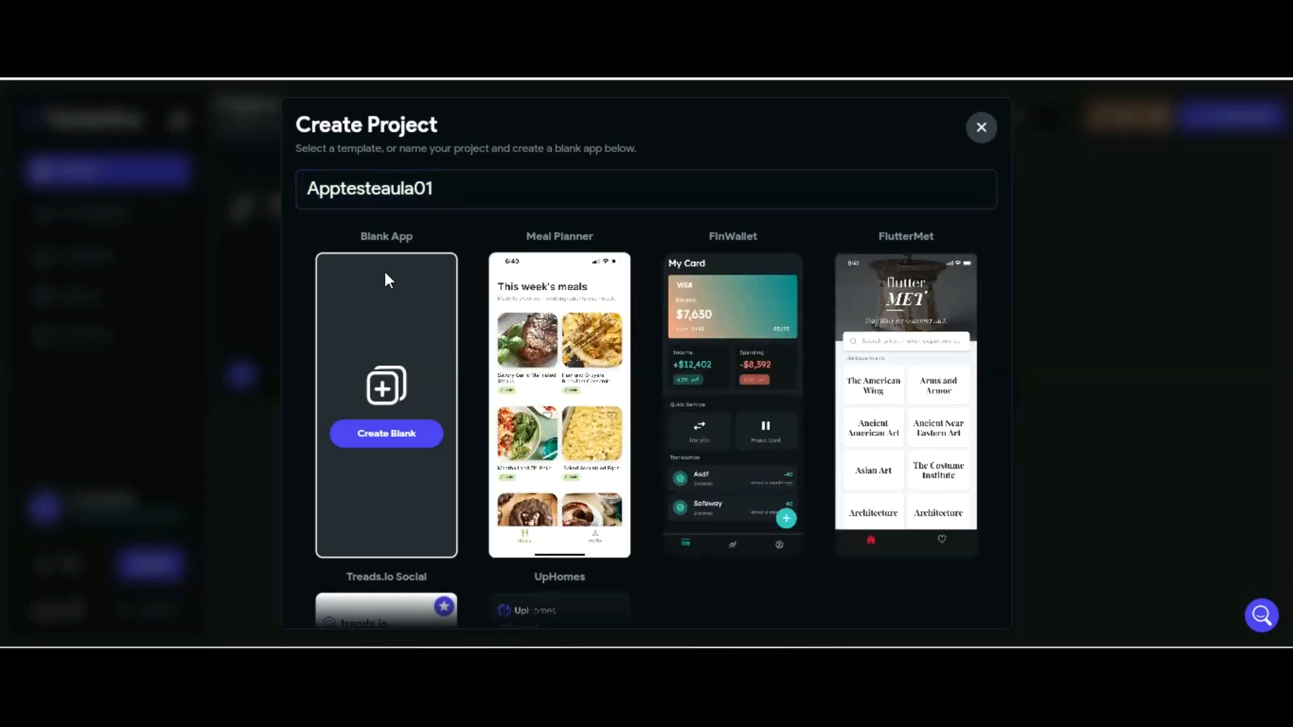
pyautogui.scroll(-2, 394, 341)
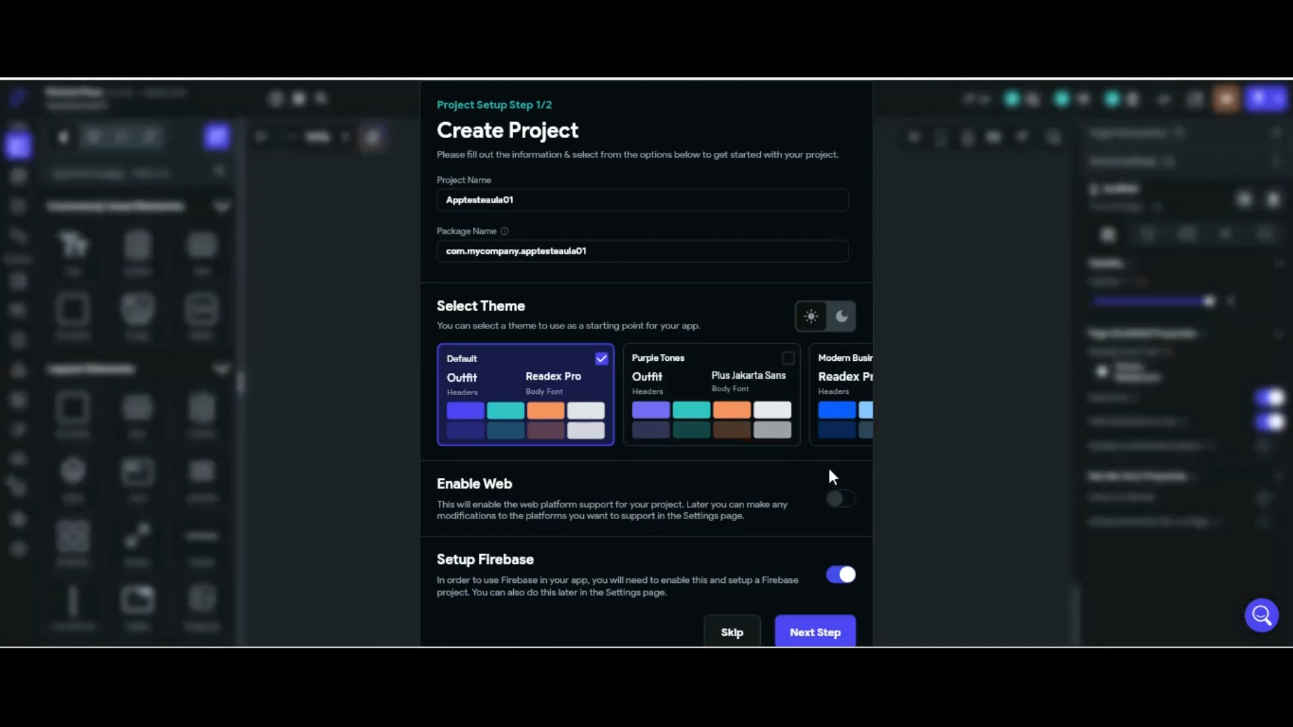
pyautogui.click(836, 575)
pyautogui.scroll(-1, 746, 479)
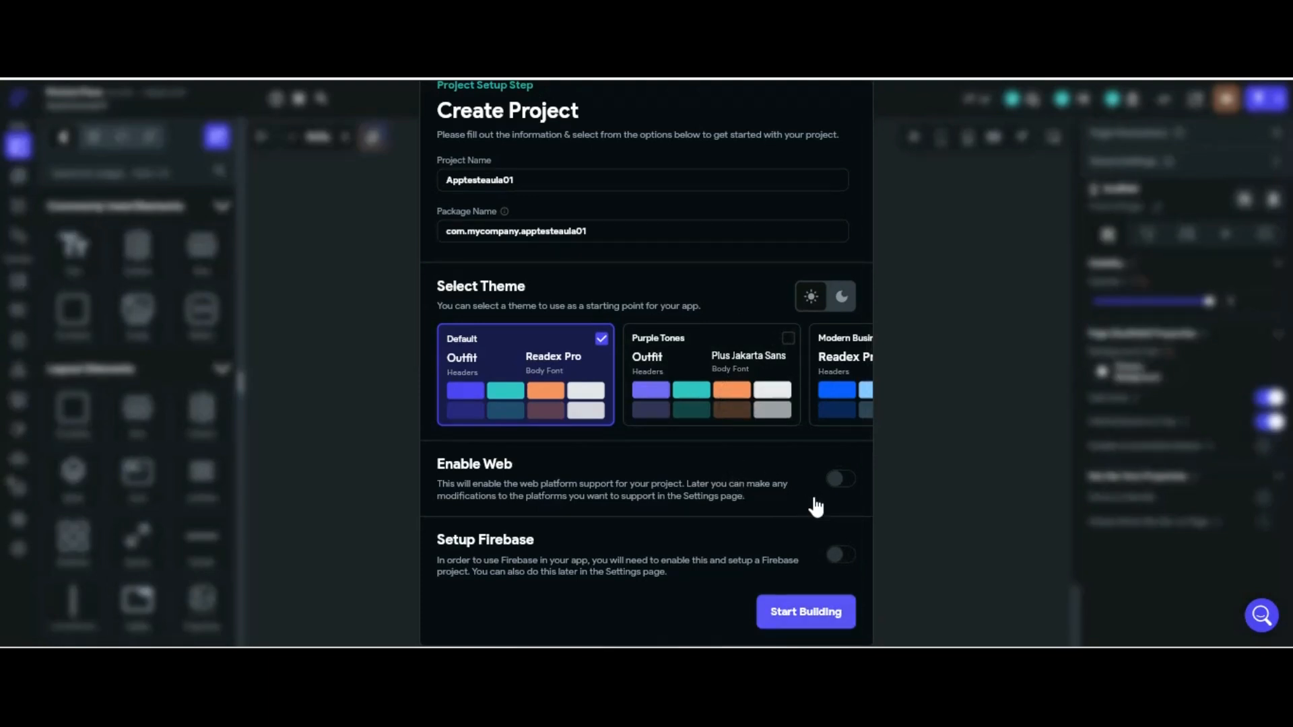
pyautogui.click(806, 610)
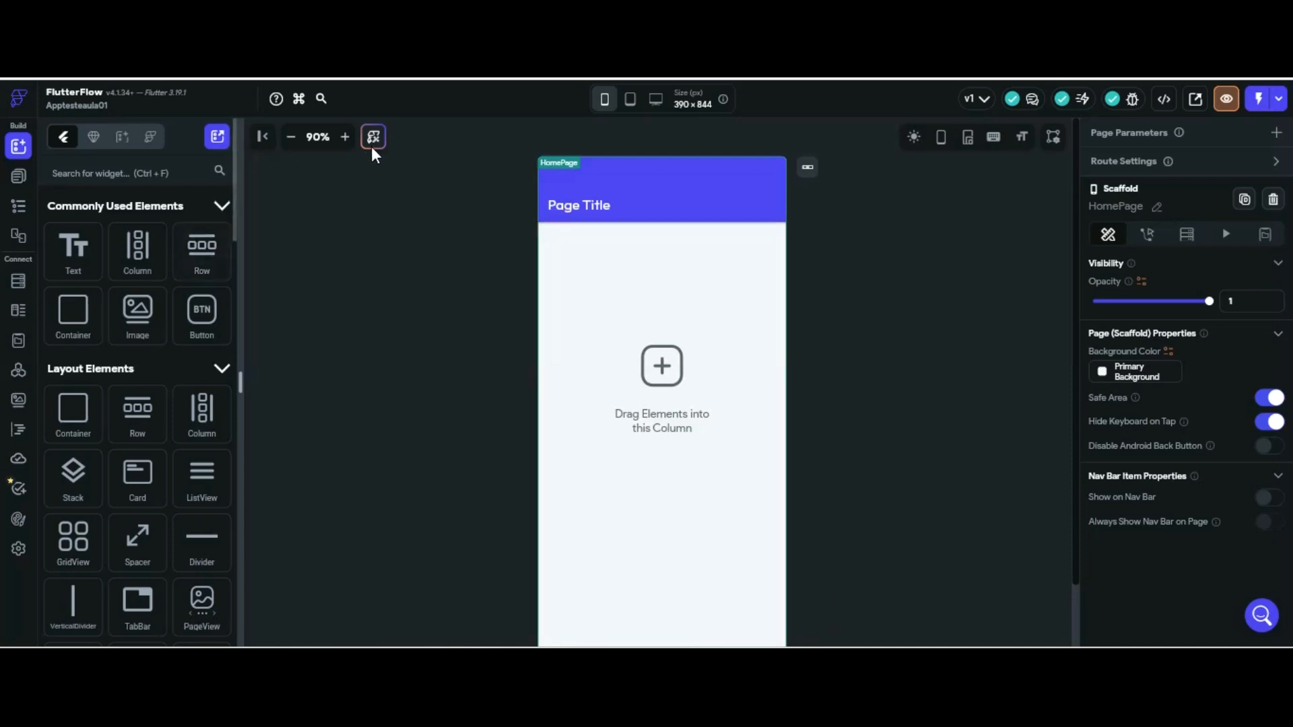
# Add a blank page named Login
pyautogui.click(19, 176)
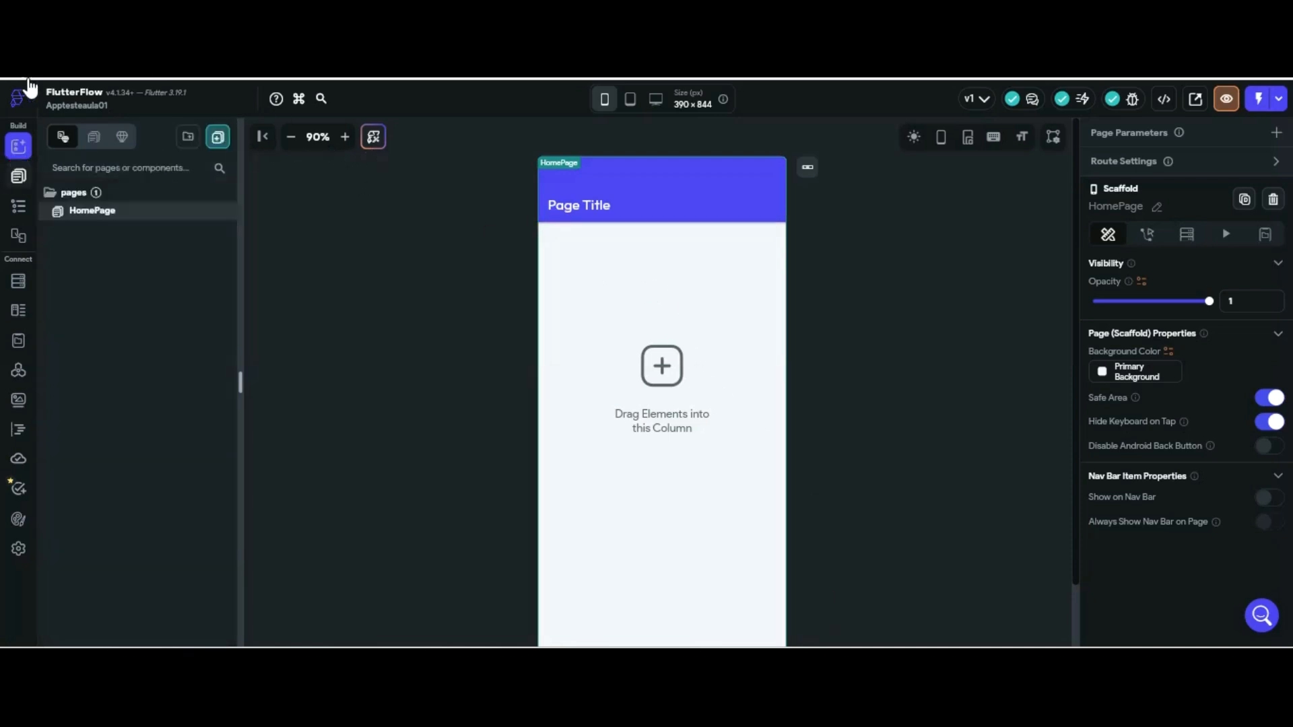
pyautogui.rightClick(101, 212)
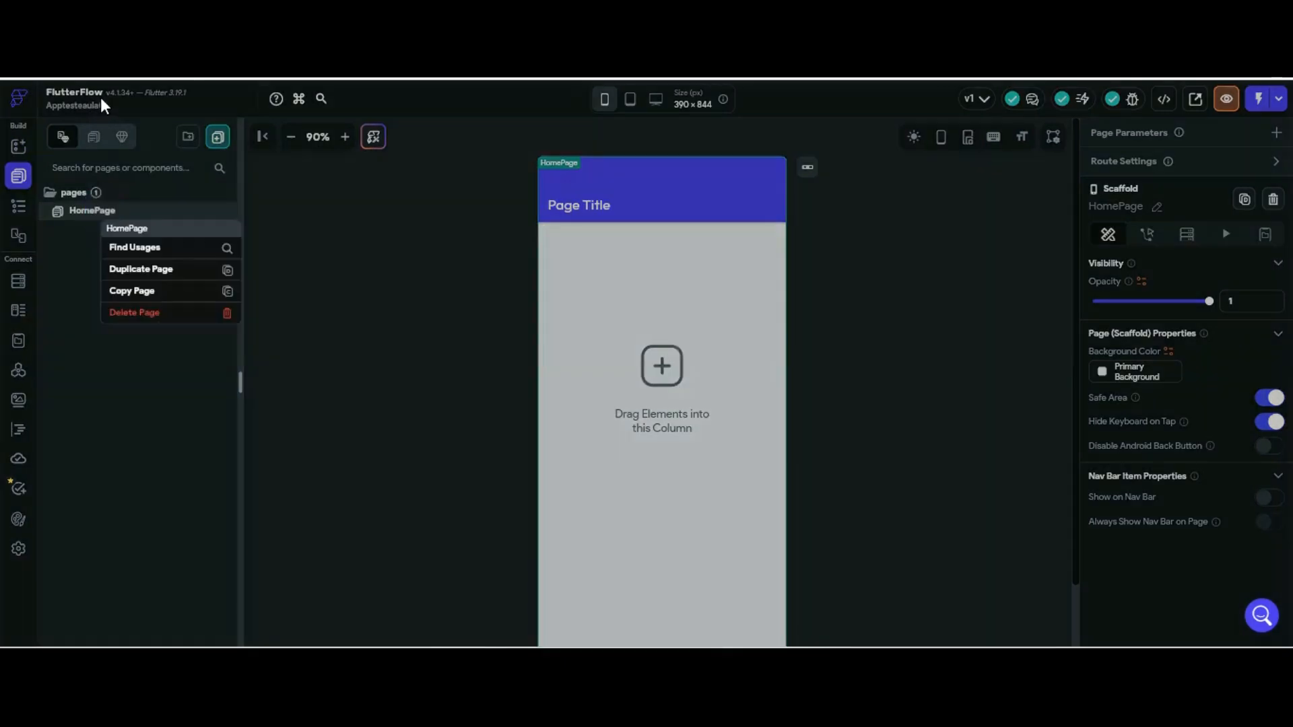
pyautogui.click(329, 216)
pyautogui.click(220, 137)
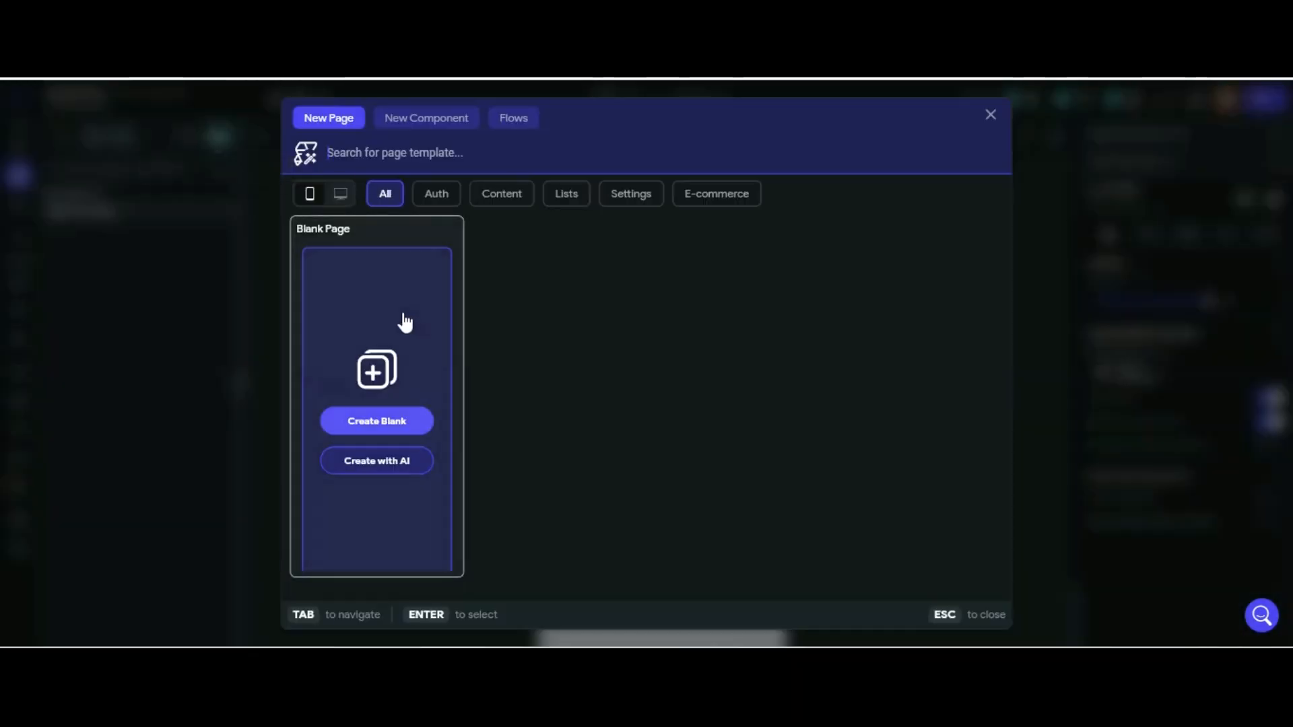
pyautogui.click(402, 421)
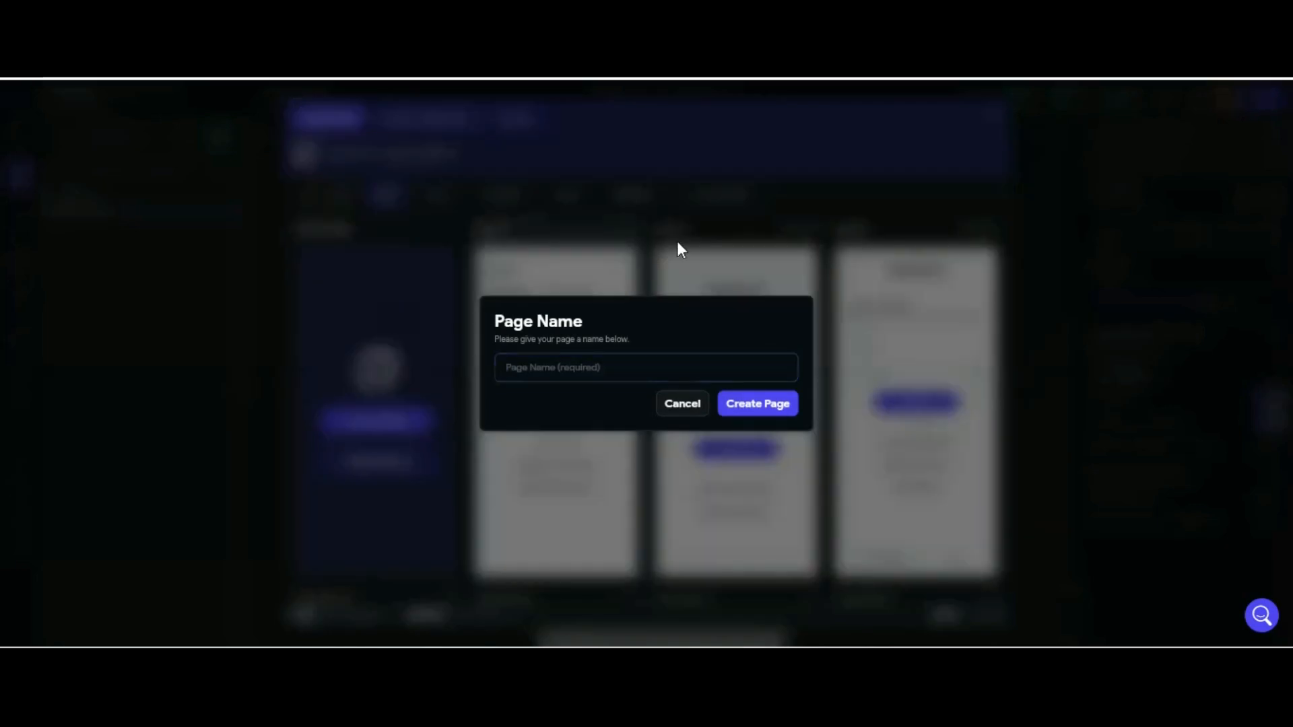
pyautogui.click(642, 367)
pyautogui.write('Login')
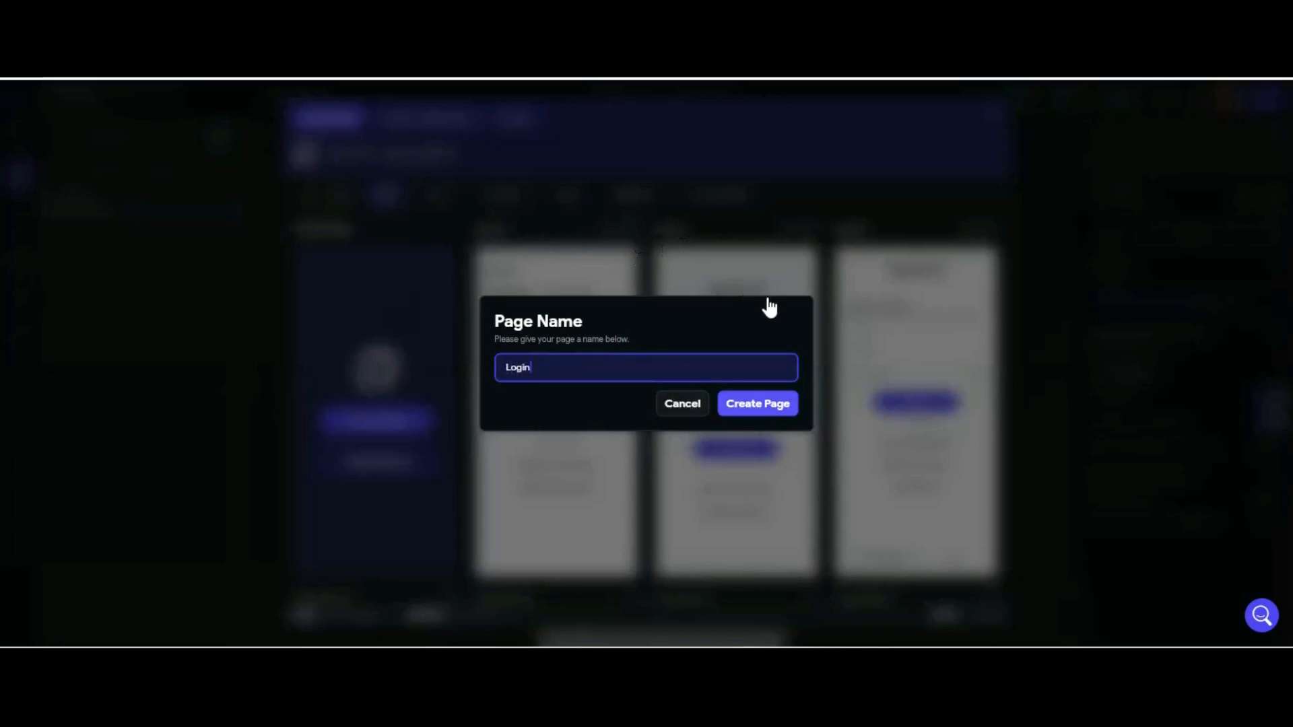
pyautogui.click(745, 403)
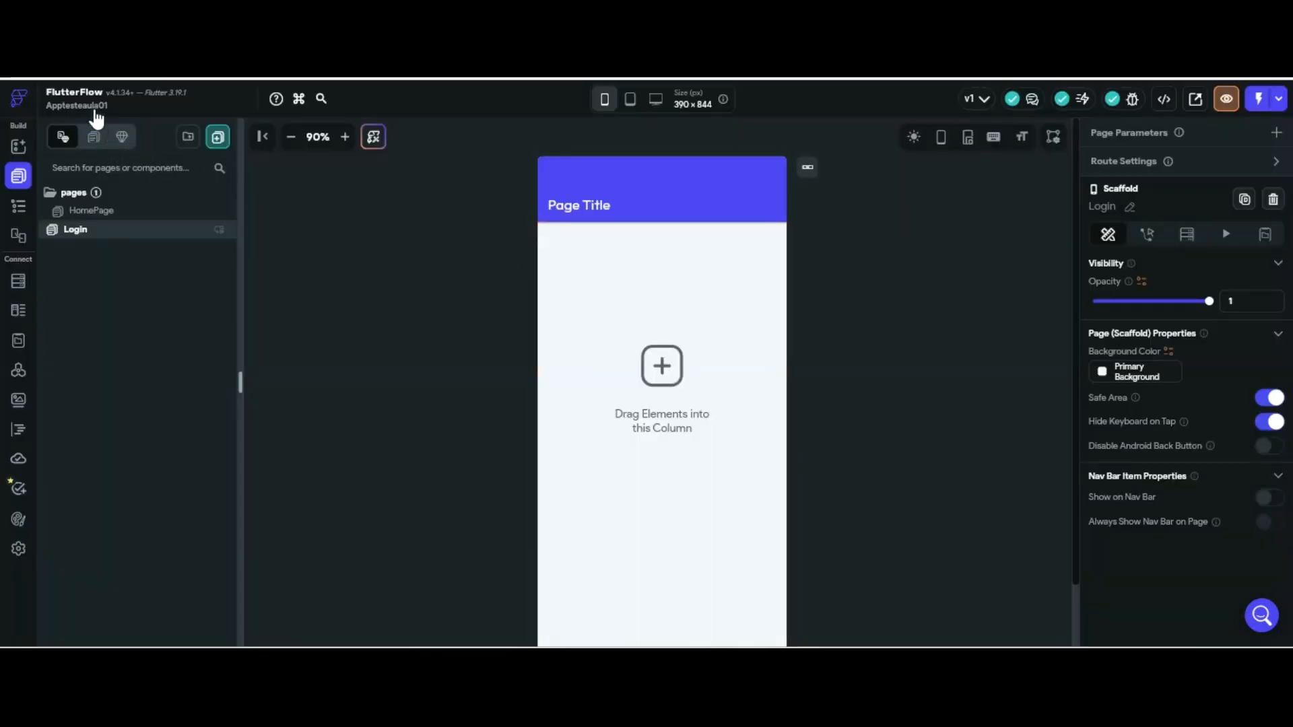
# Add a second blank page named Cadastro
pyautogui.click(218, 137)
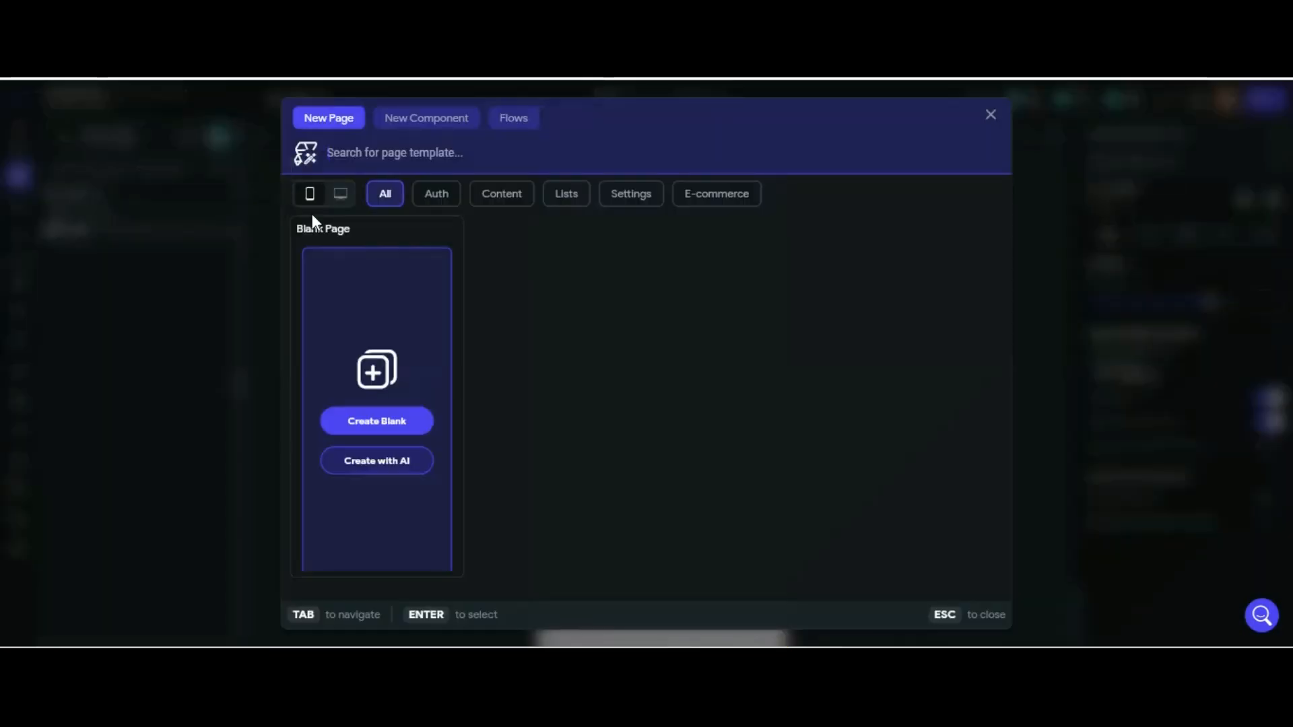
pyautogui.click(417, 421)
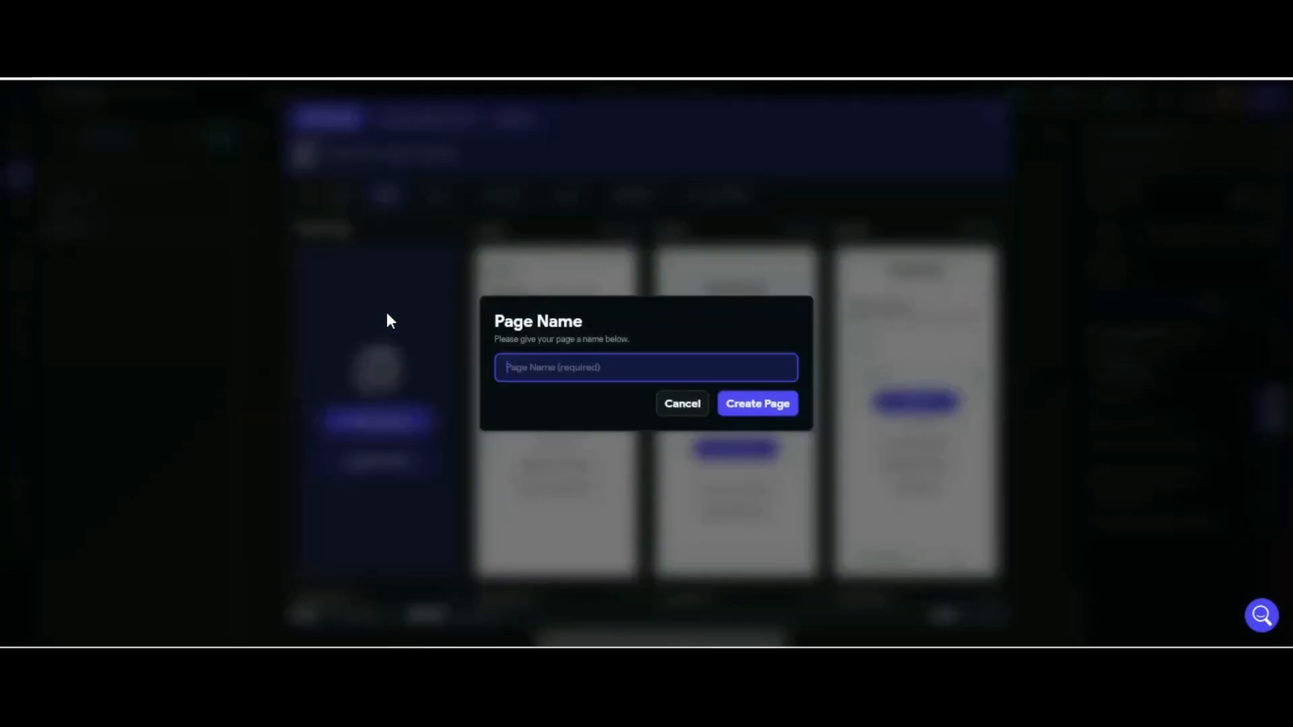
pyautogui.write('Cadastro')
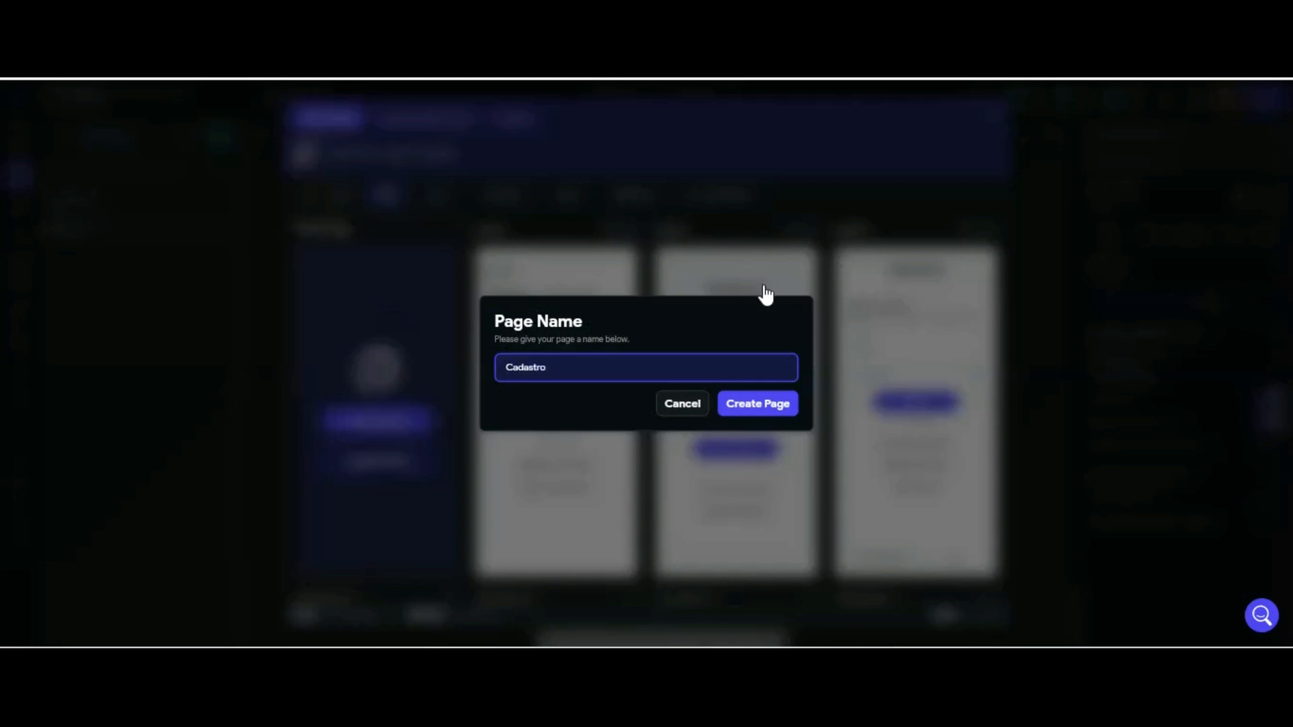
pyautogui.click(741, 404)
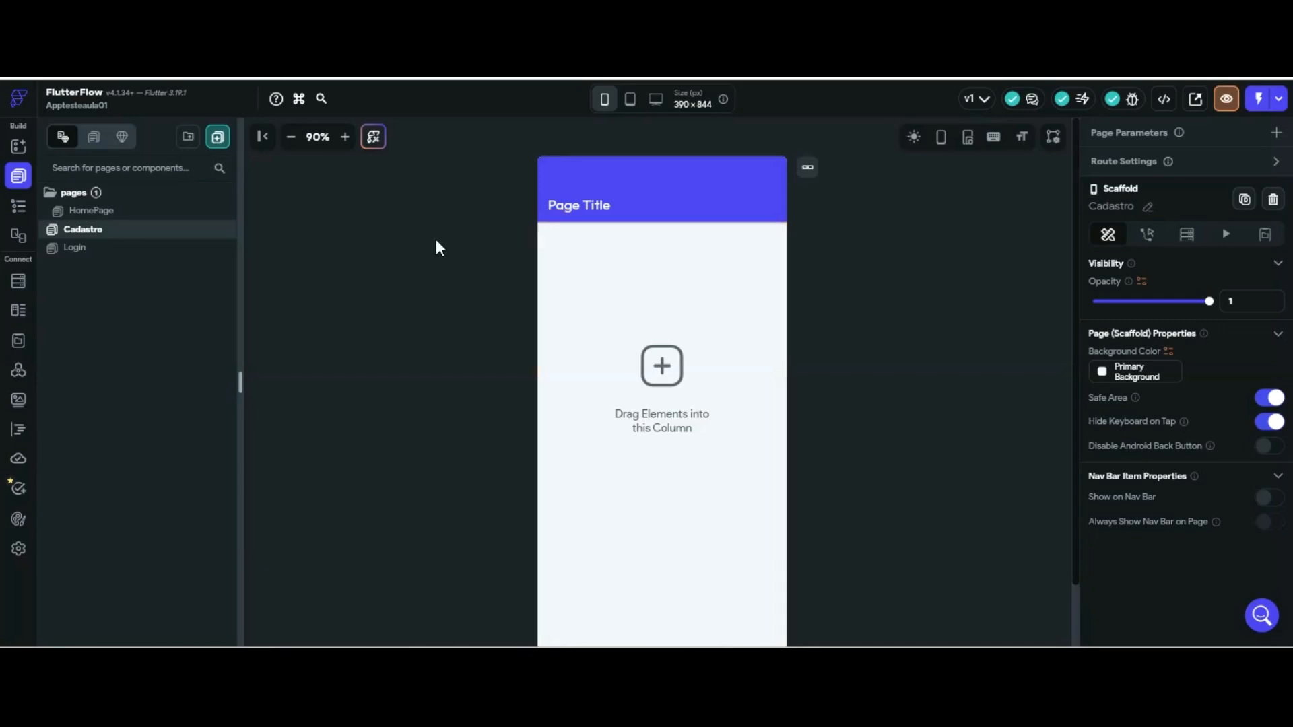
# On the Login page, replace the app bar title with 'RINCÃO INFORMÁTICA ACADEMY'
pyautogui.click(74, 248)
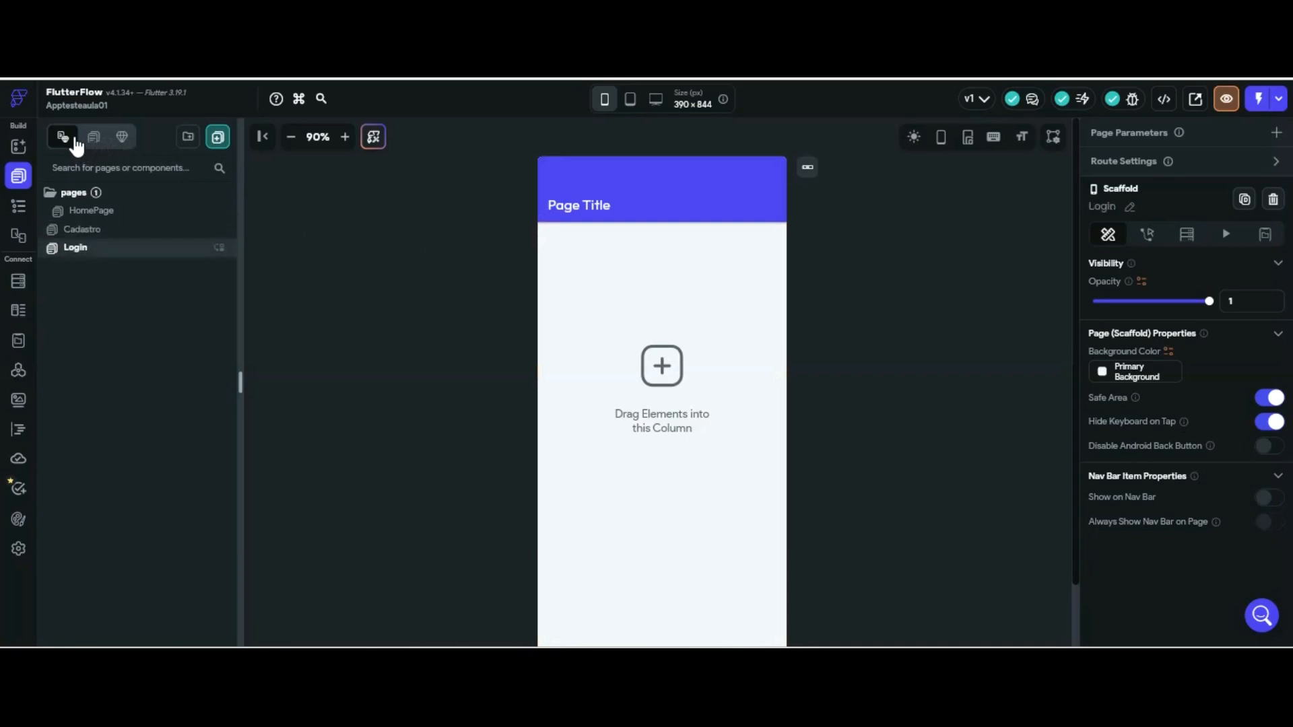
pyautogui.click(587, 206)
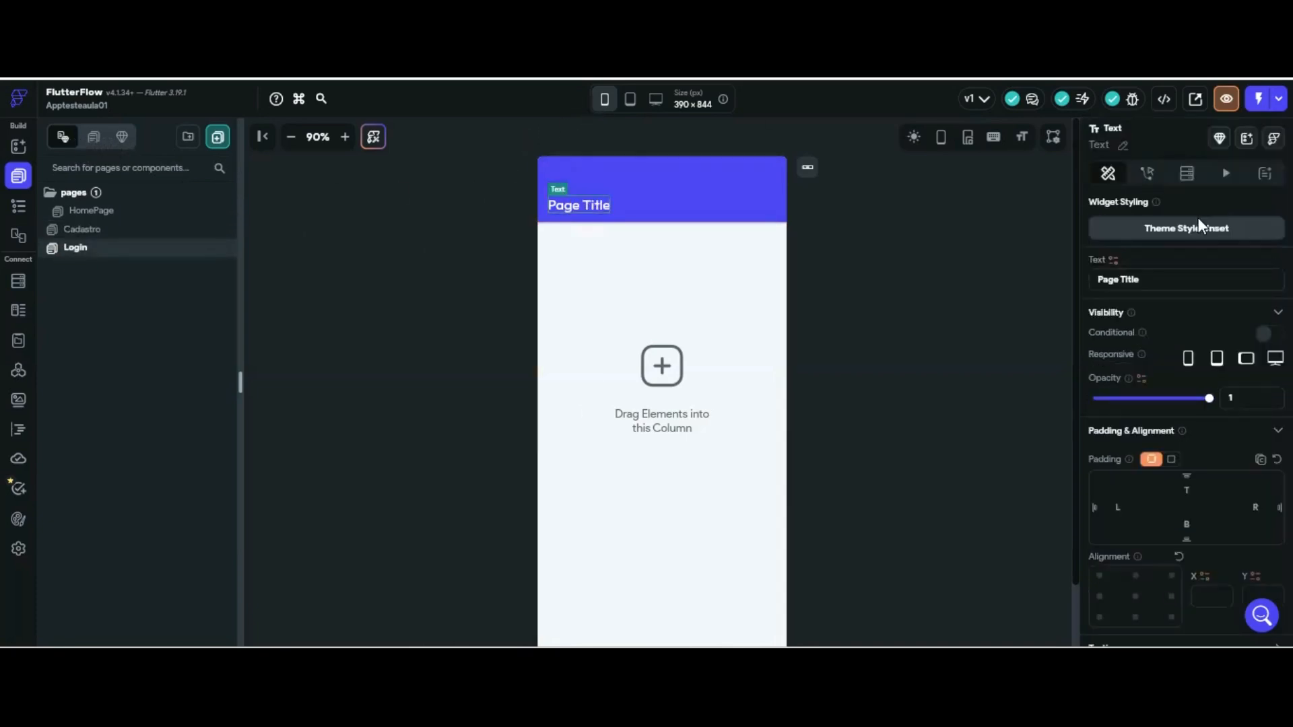
pyautogui.press('BackSpace')
pyautogui.press('BackSpace')
pyautogui.press('BackSpace')
pyautogui.press('BackSpace')
pyautogui.press('BackSpace')
pyautogui.press('BackSpace')
pyautogui.press('BackSpace')
pyautogui.press('BackSpace')
pyautogui.press('BackSpace')
pyautogui.press('BackSpace')
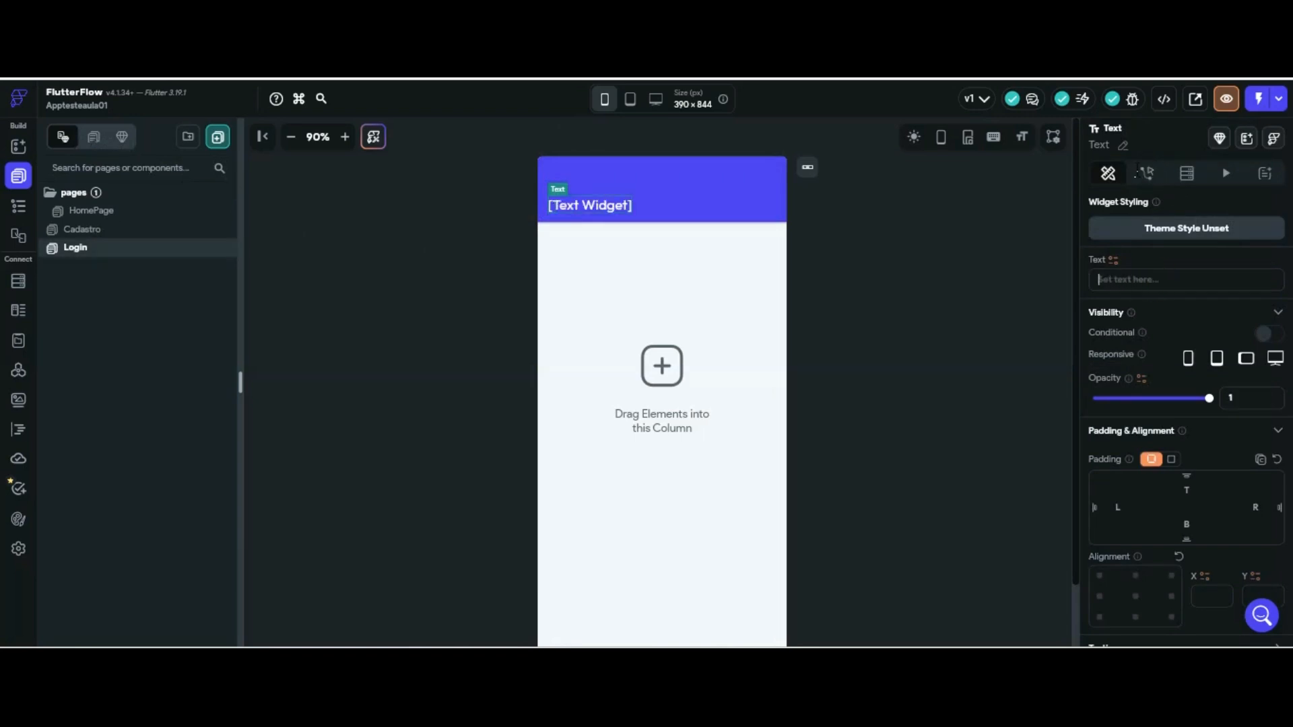
pyautogui.write('RINCÃ')
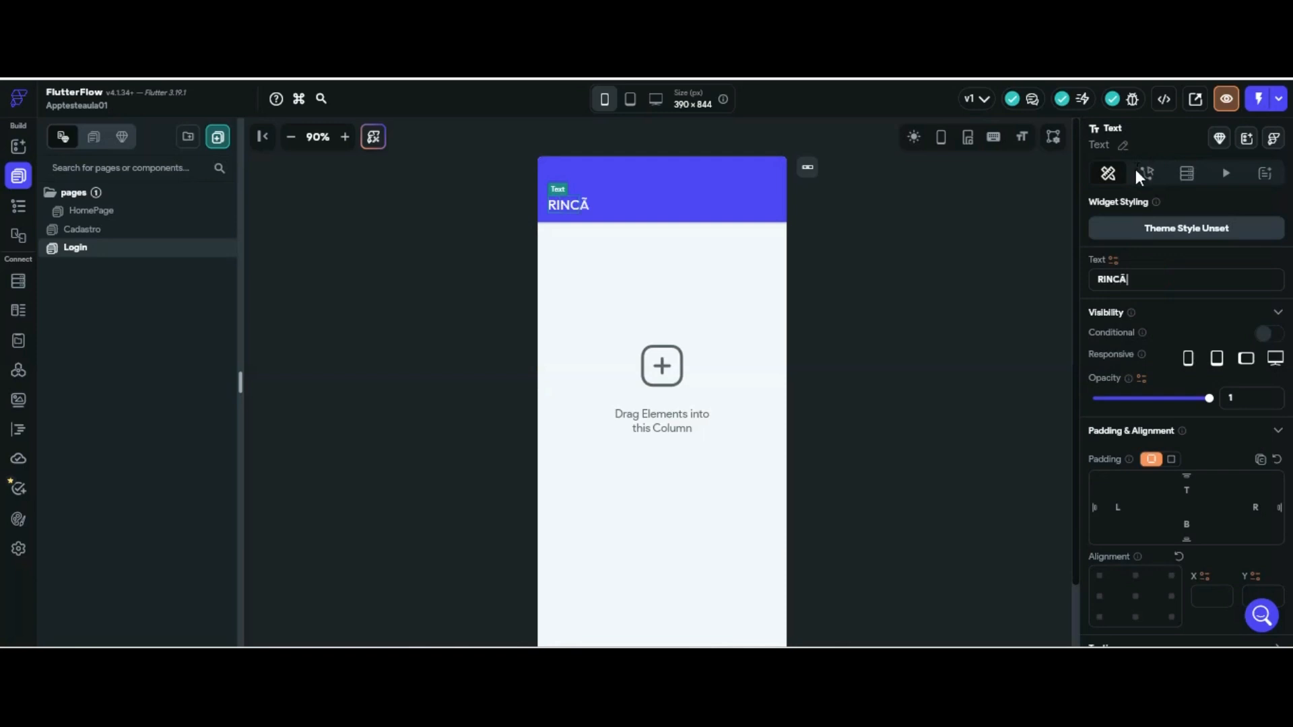
pyautogui.write('O INFORMÁ')
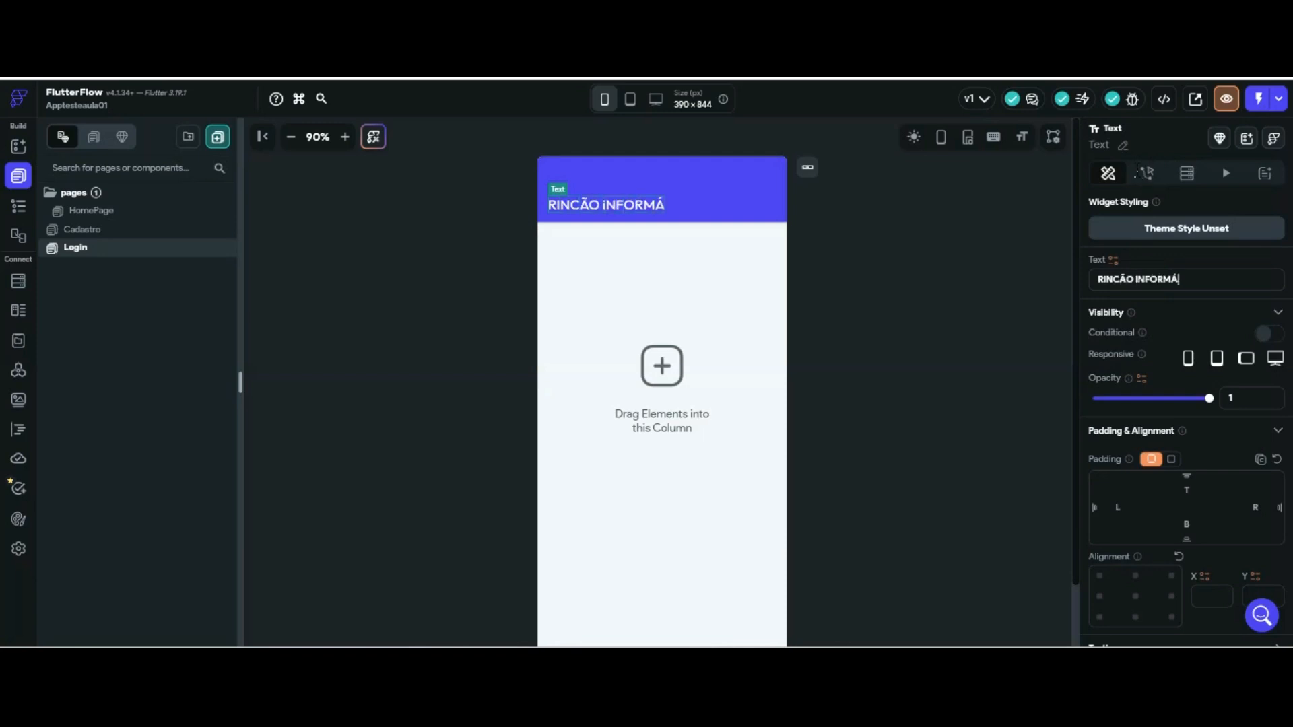
pyautogui.write('TICA ACADEMY')
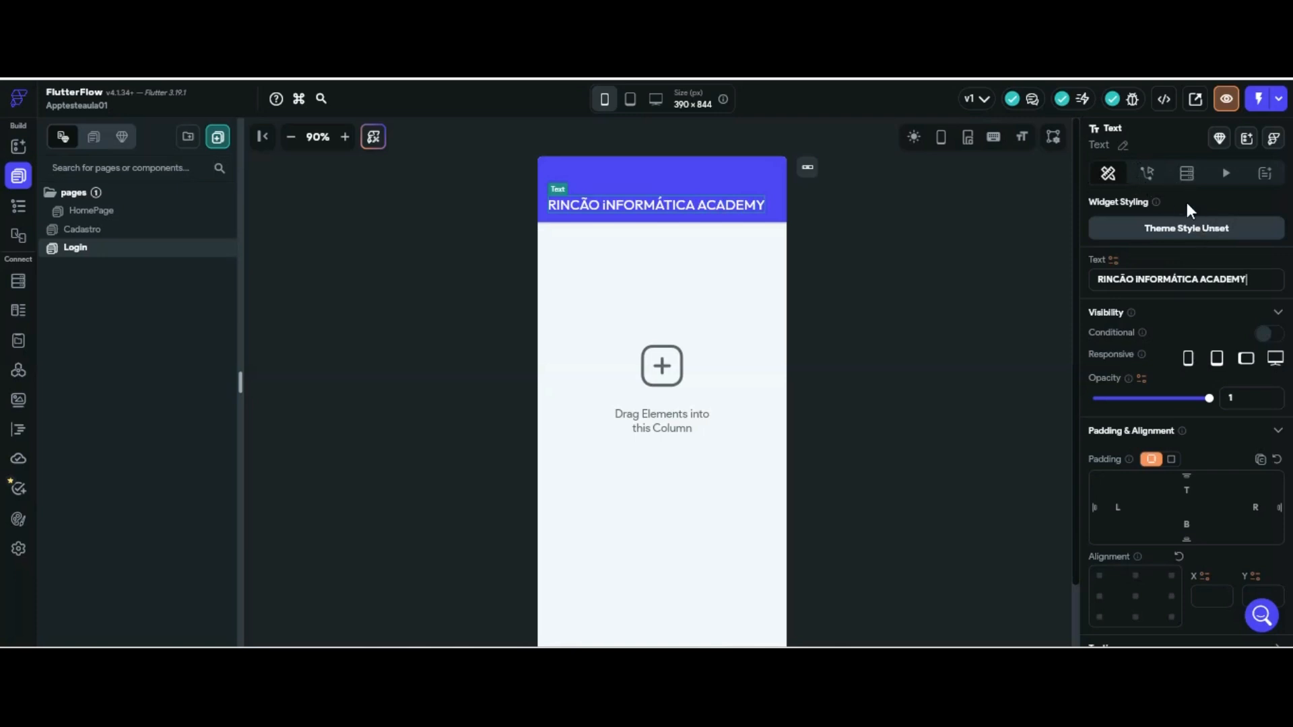
pyautogui.scroll(-2, 1190, 357)
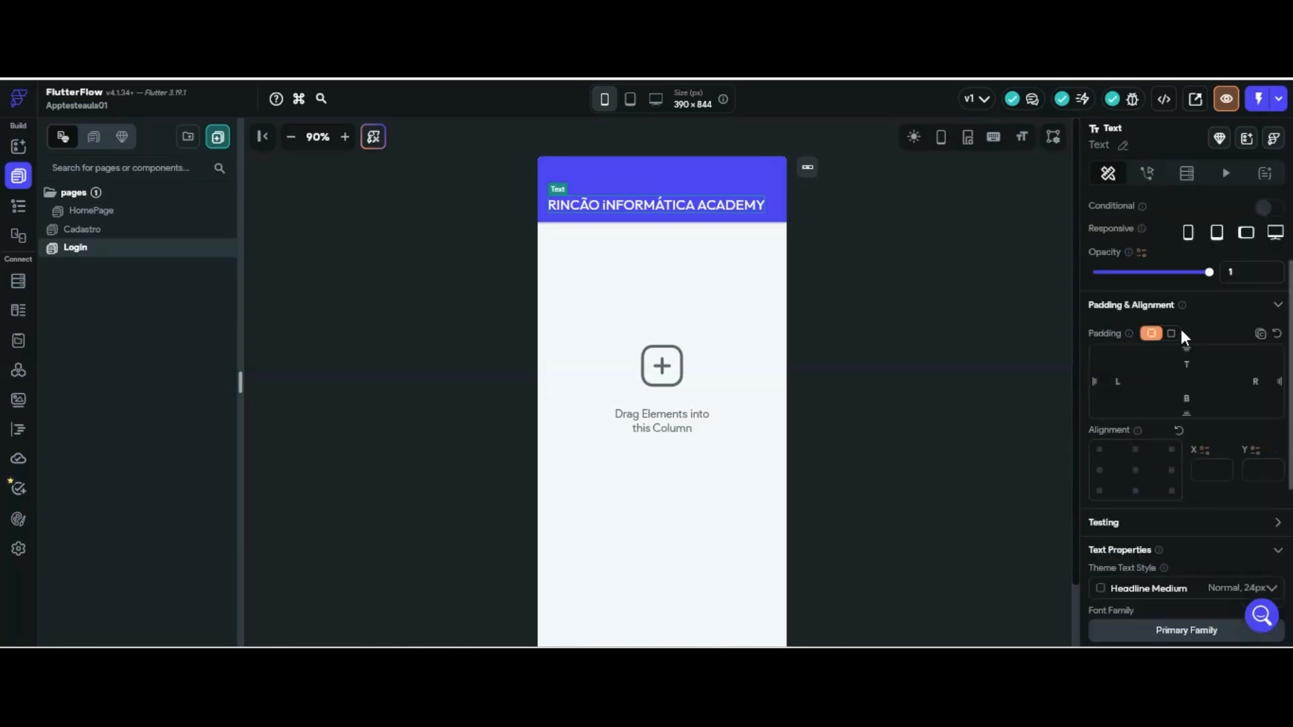
pyautogui.scroll(2, 1178, 340)
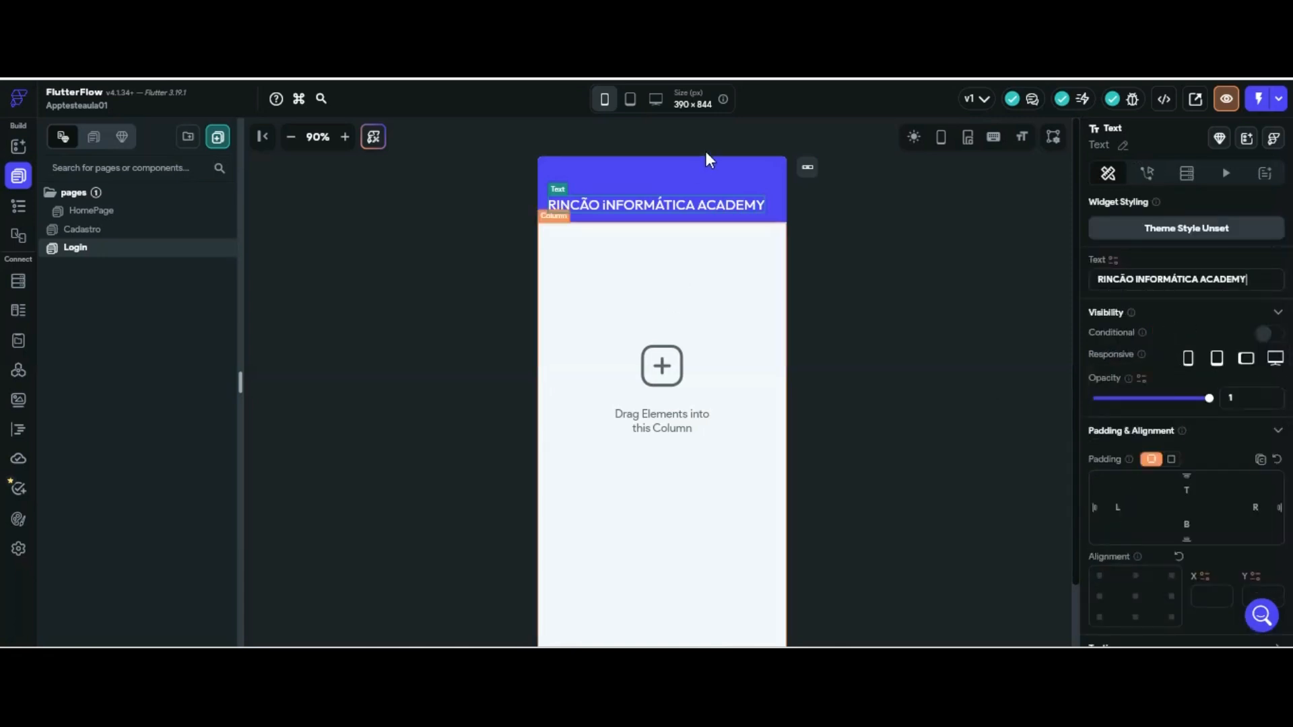
# Give the Login body Column 30 padding on all four sides and centred alignment
pyautogui.click(705, 262)
pyautogui.click(1186, 380)
pyautogui.write('30')
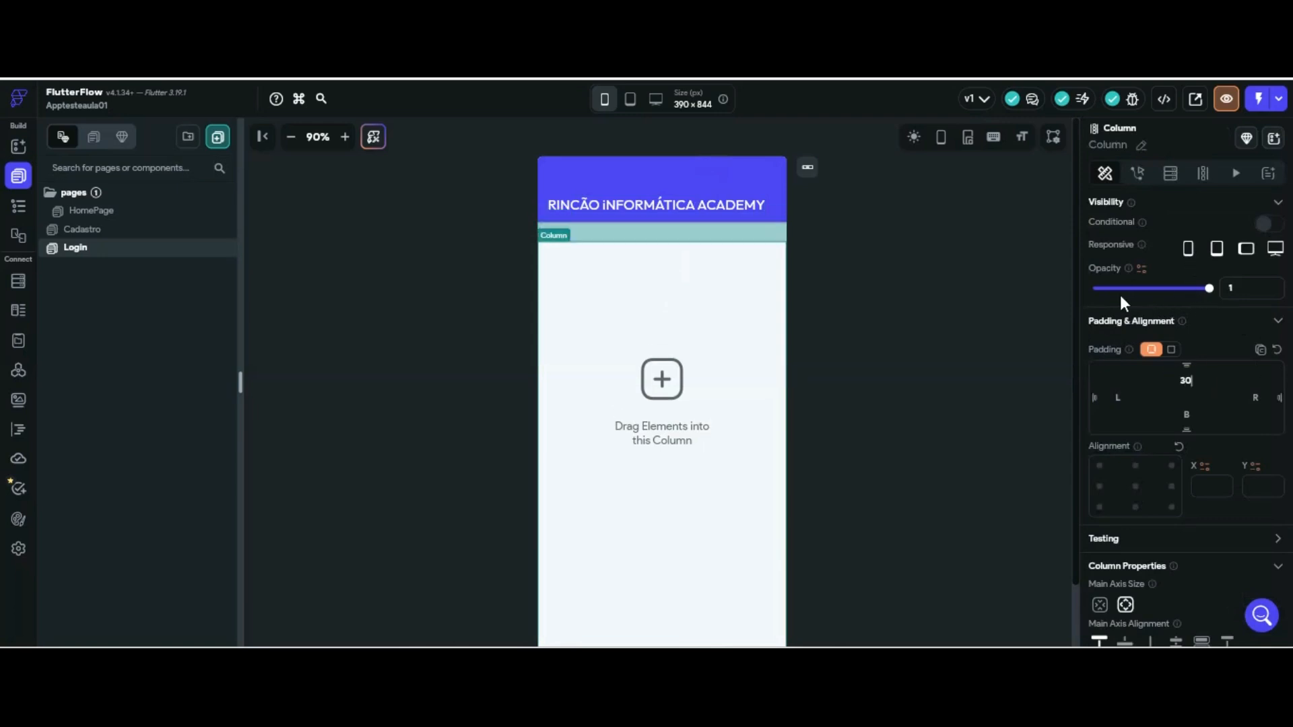
pyautogui.click(1255, 397)
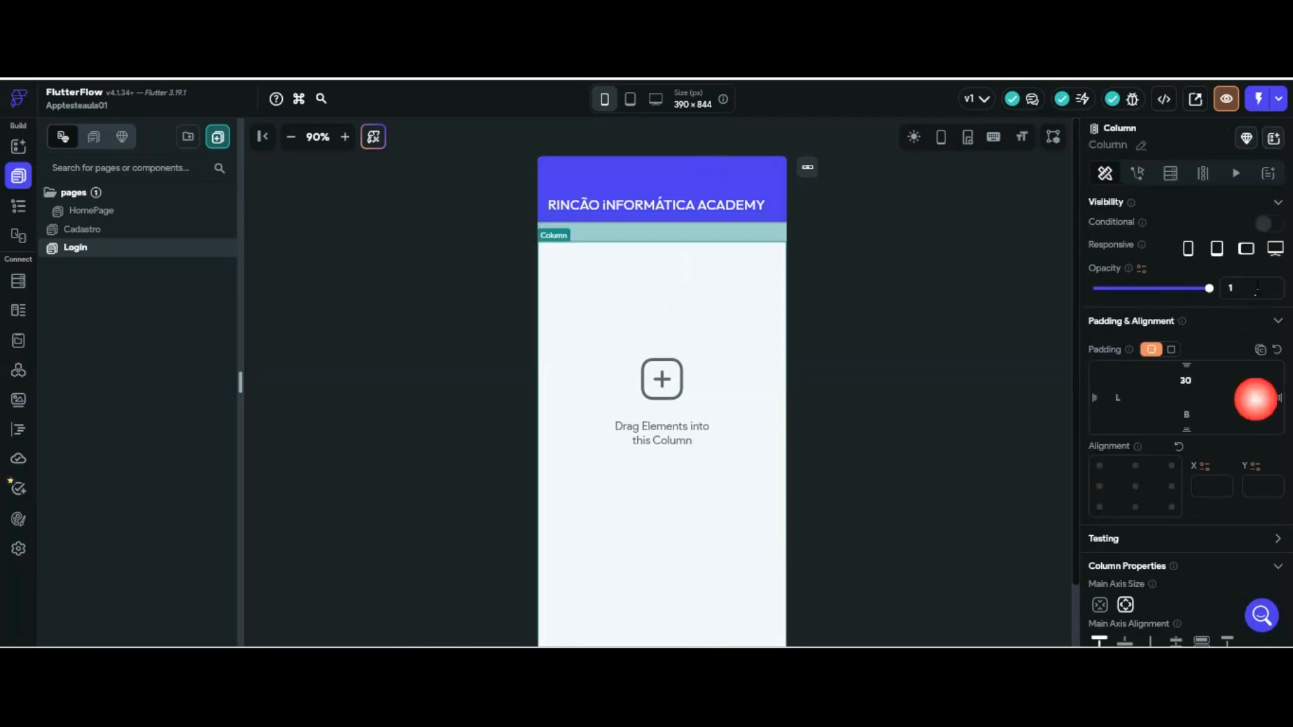
pyautogui.write('30')
pyautogui.click(1186, 414)
pyautogui.write('30')
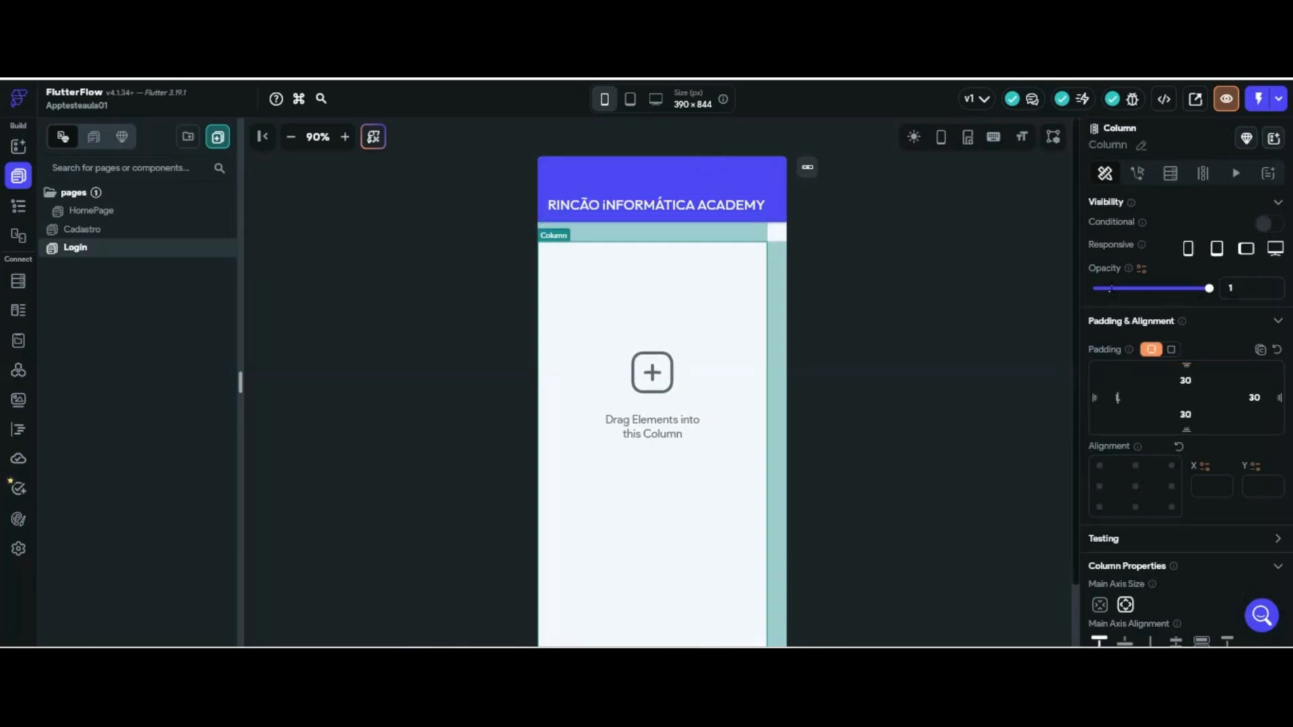
pyautogui.click(1117, 397)
pyautogui.write('30')
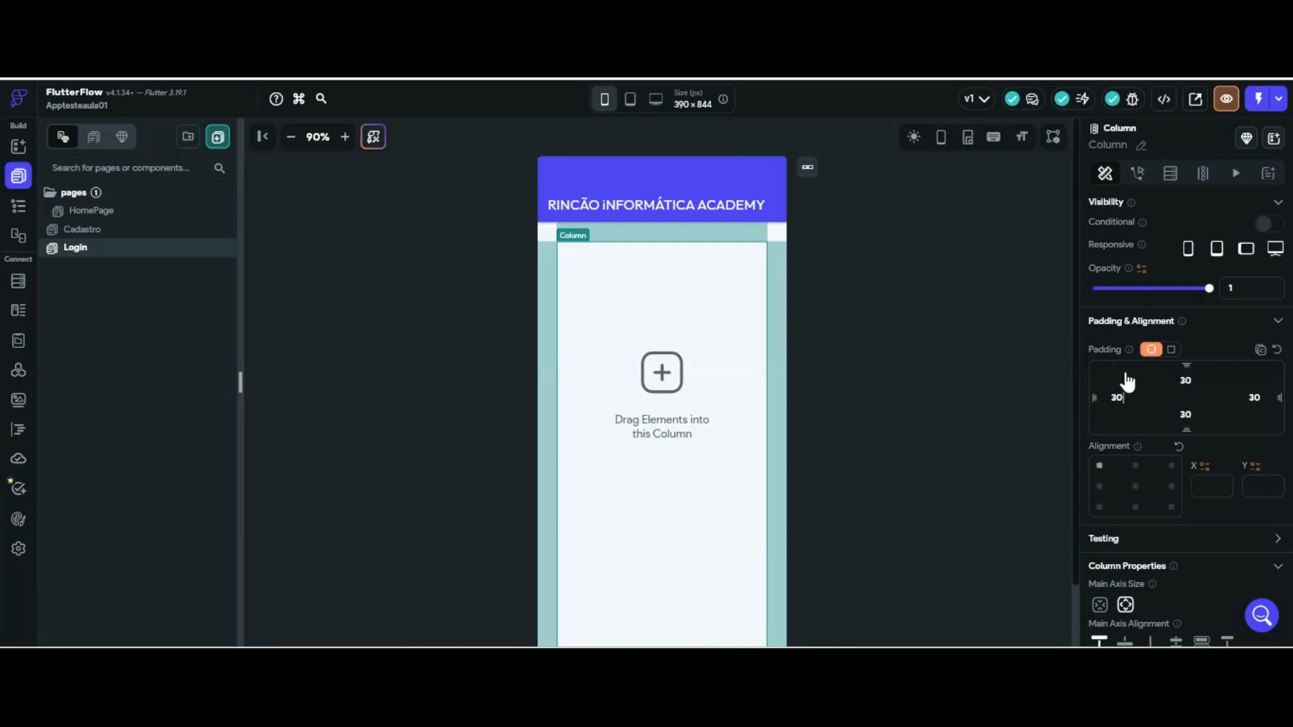
pyautogui.click(1136, 486)
pyautogui.click(18, 146)
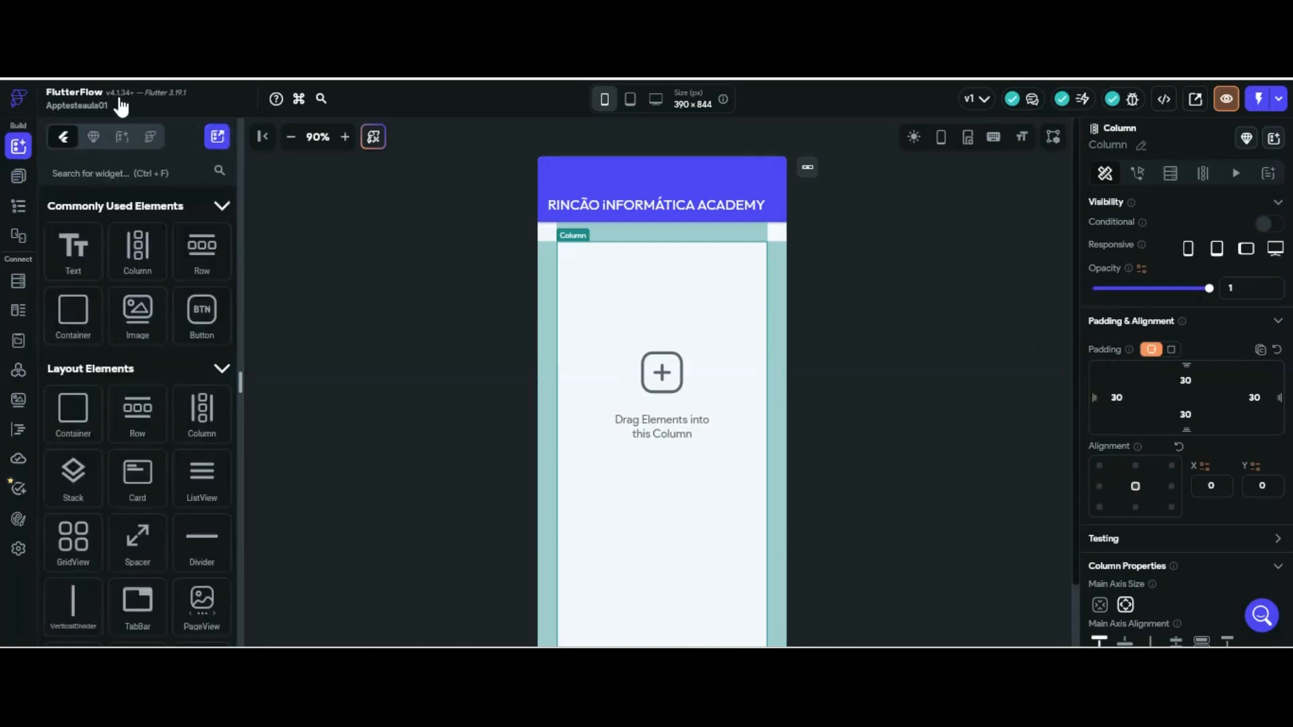
pyautogui.click(222, 171)
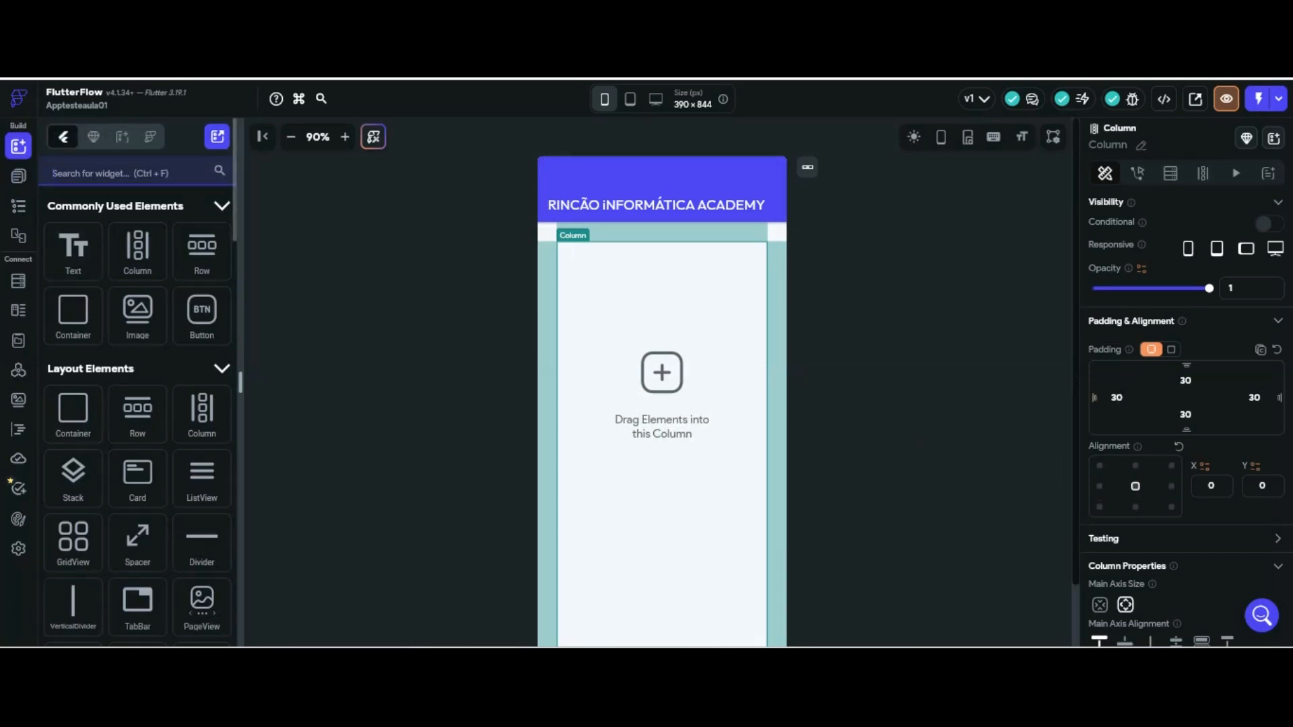
# Add two TextField widgets into the Column
pyautogui.write('TEXT')
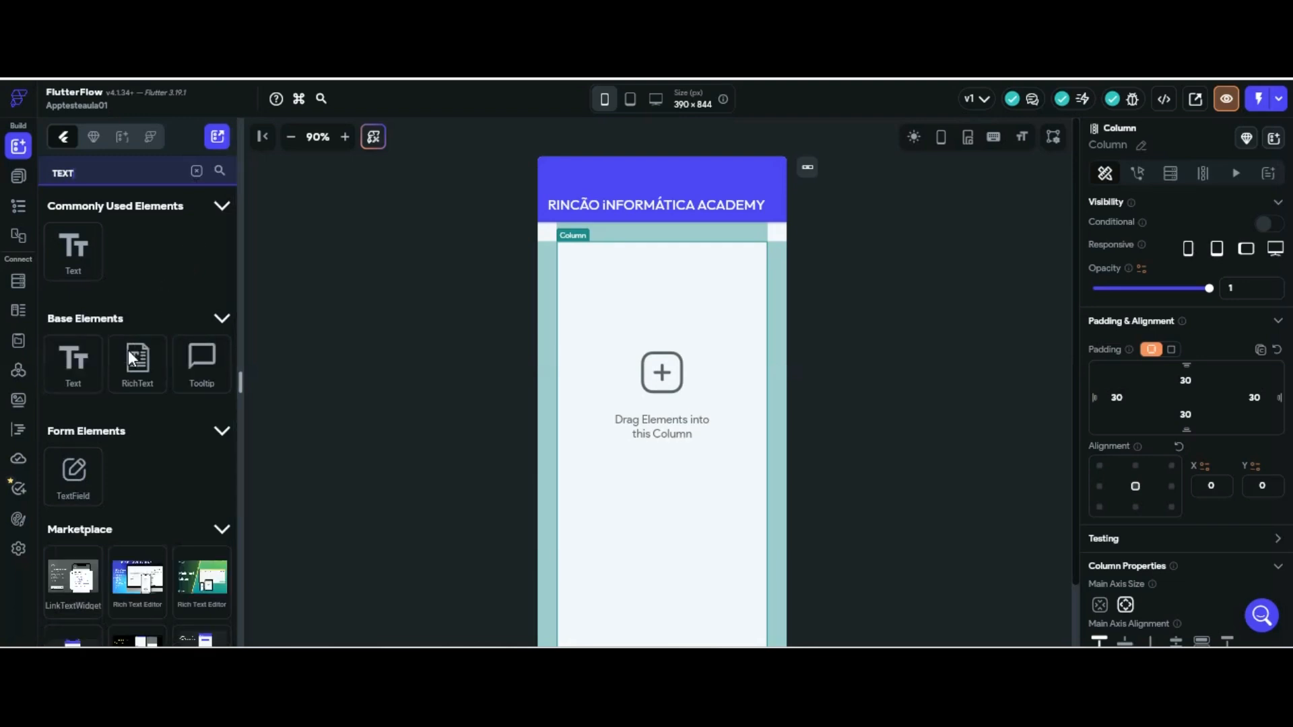
pyautogui.moveTo(73, 471); pyautogui.dragTo(626, 246)
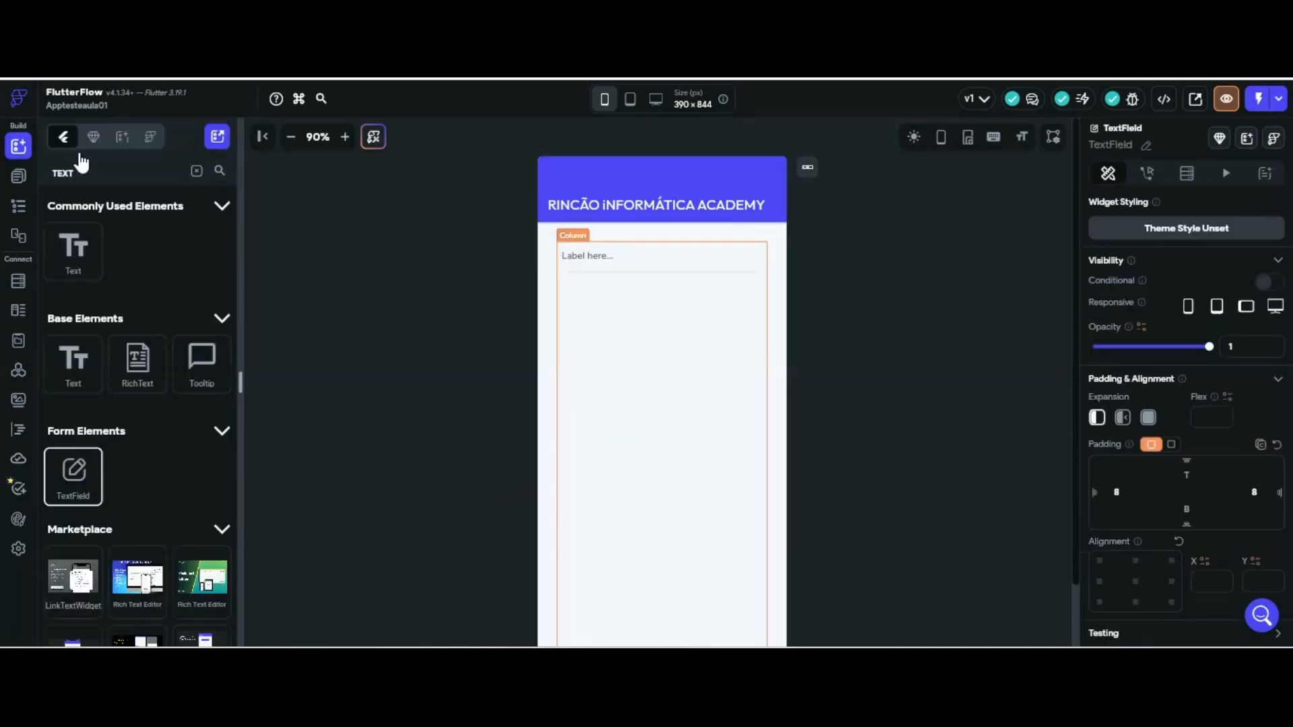
pyautogui.moveTo(74, 471); pyautogui.dragTo(652, 336)
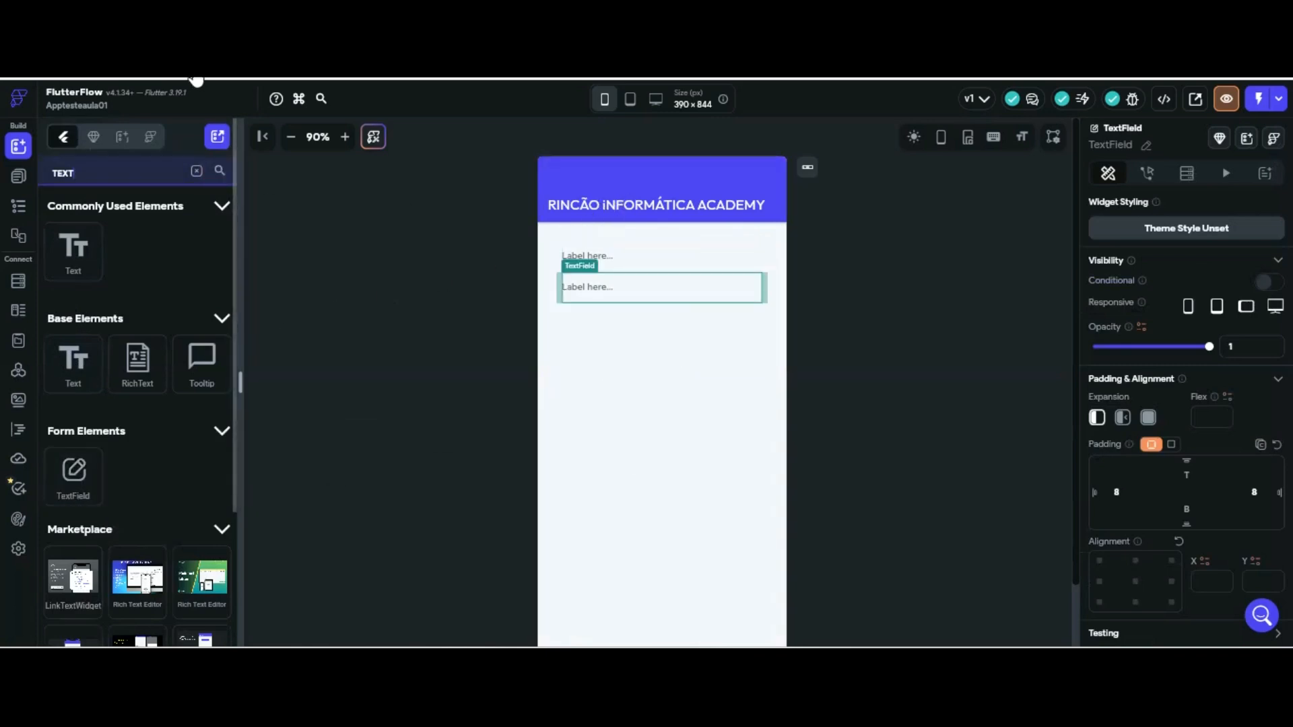
# Add a Button below the text fields and centre the Column's contents vertically
pyautogui.doubleClick(44, 173)
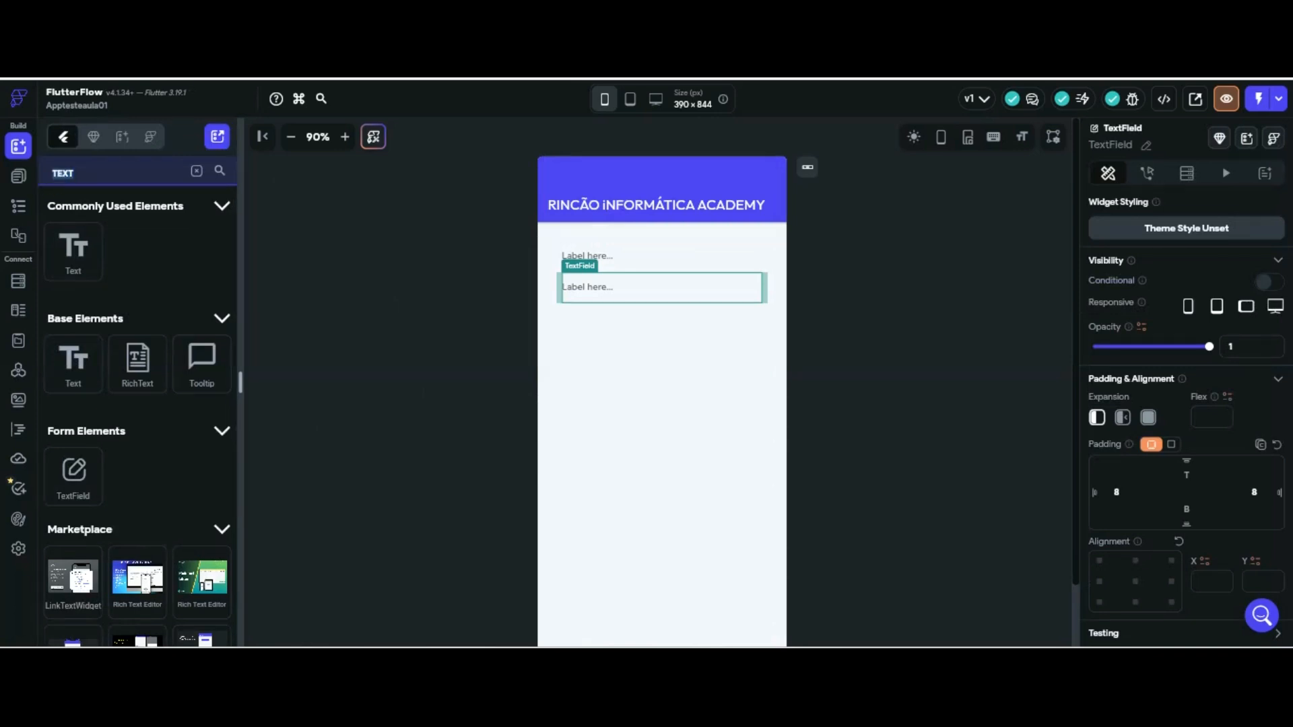
pyautogui.write('B')
pyautogui.write('O')
pyautogui.press('BackSpace')
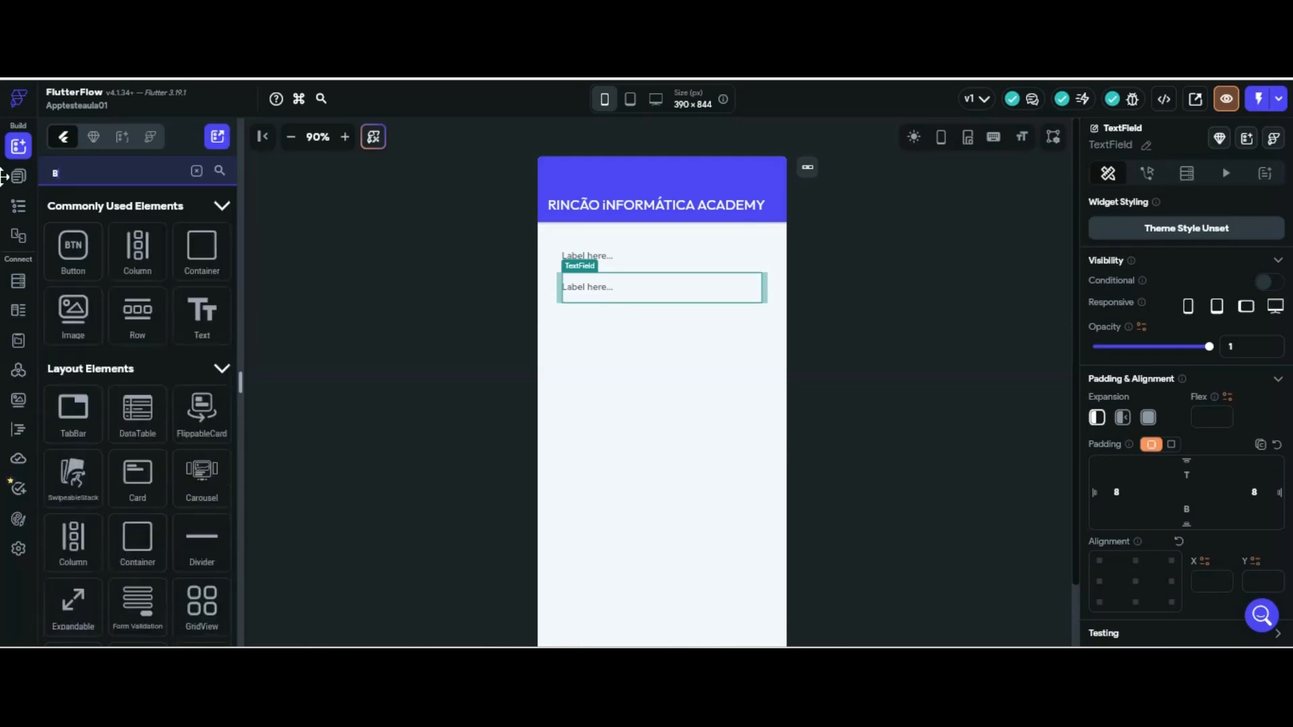
pyautogui.click(91, 253)
pyautogui.moveTo(73, 250); pyautogui.dragTo(717, 300)
pyautogui.click(708, 400)
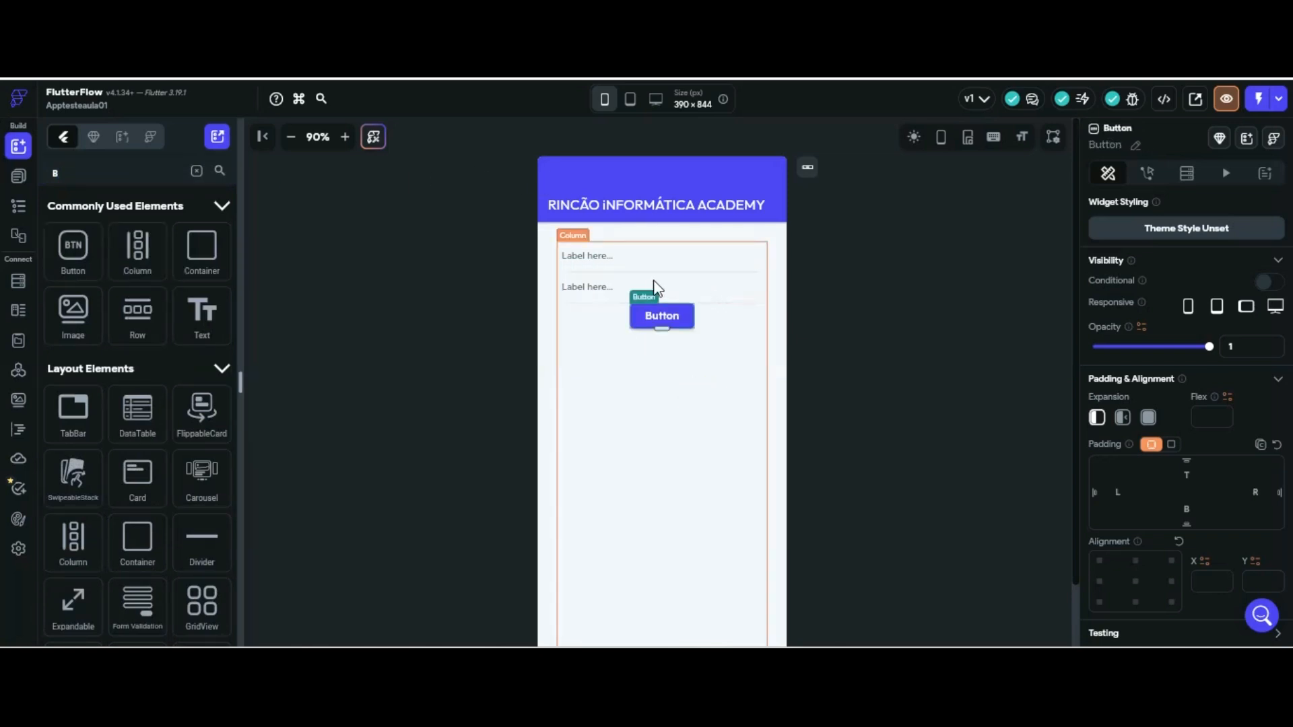
pyautogui.scroll(-3, 1183, 353)
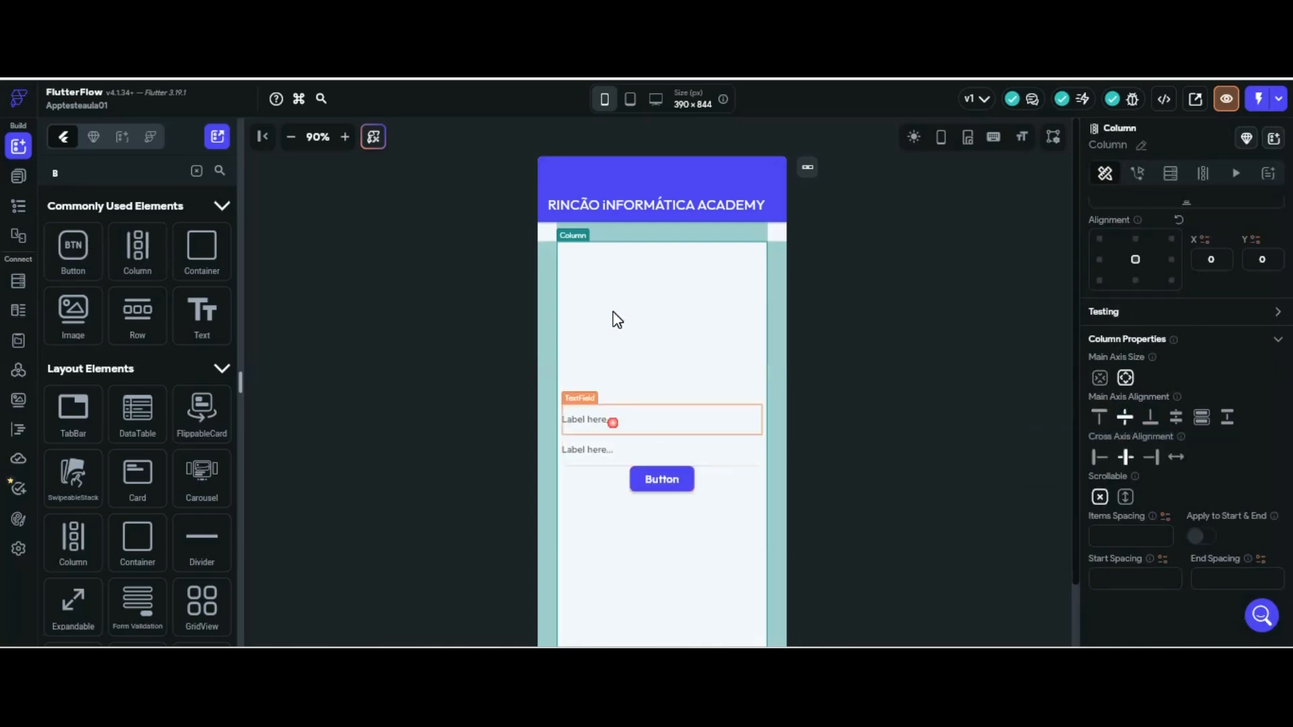
# Rename the upper text field emaillogin and the lower one senhalogin
pyautogui.click(662, 420)
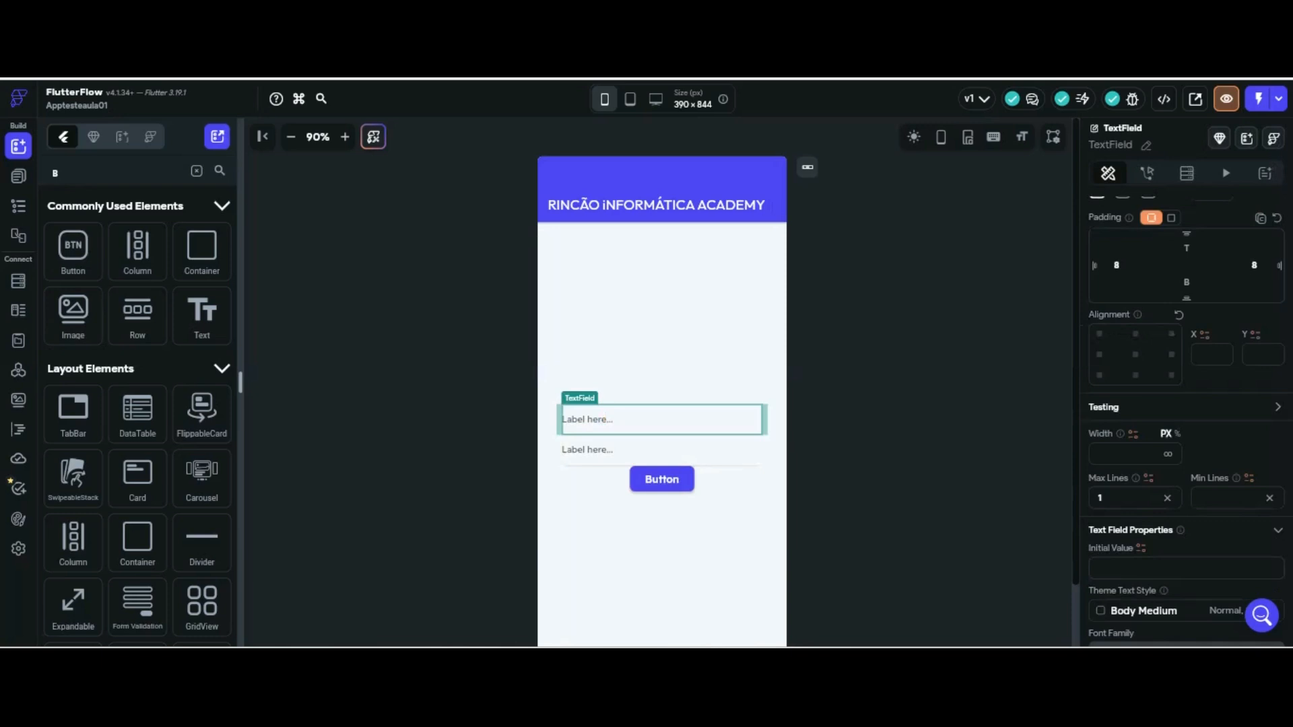
pyautogui.click(1145, 145)
pyautogui.write('E')
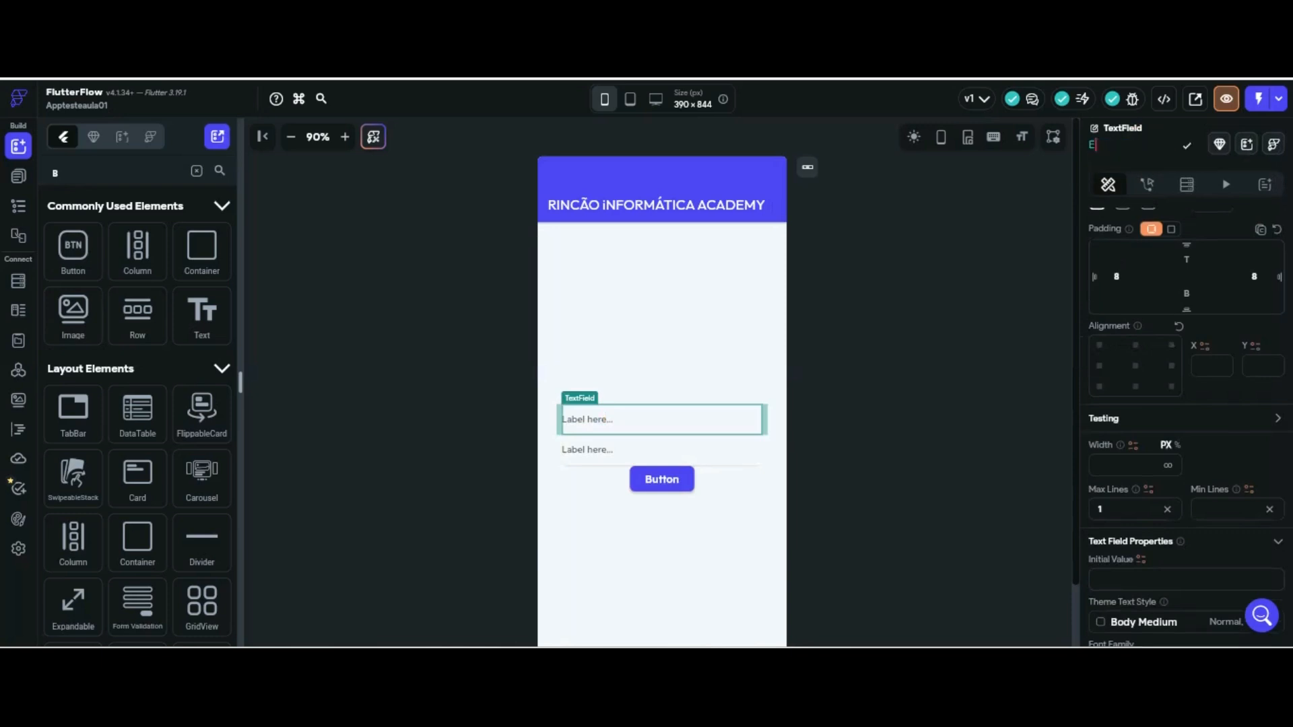
pyautogui.write('MAIL')
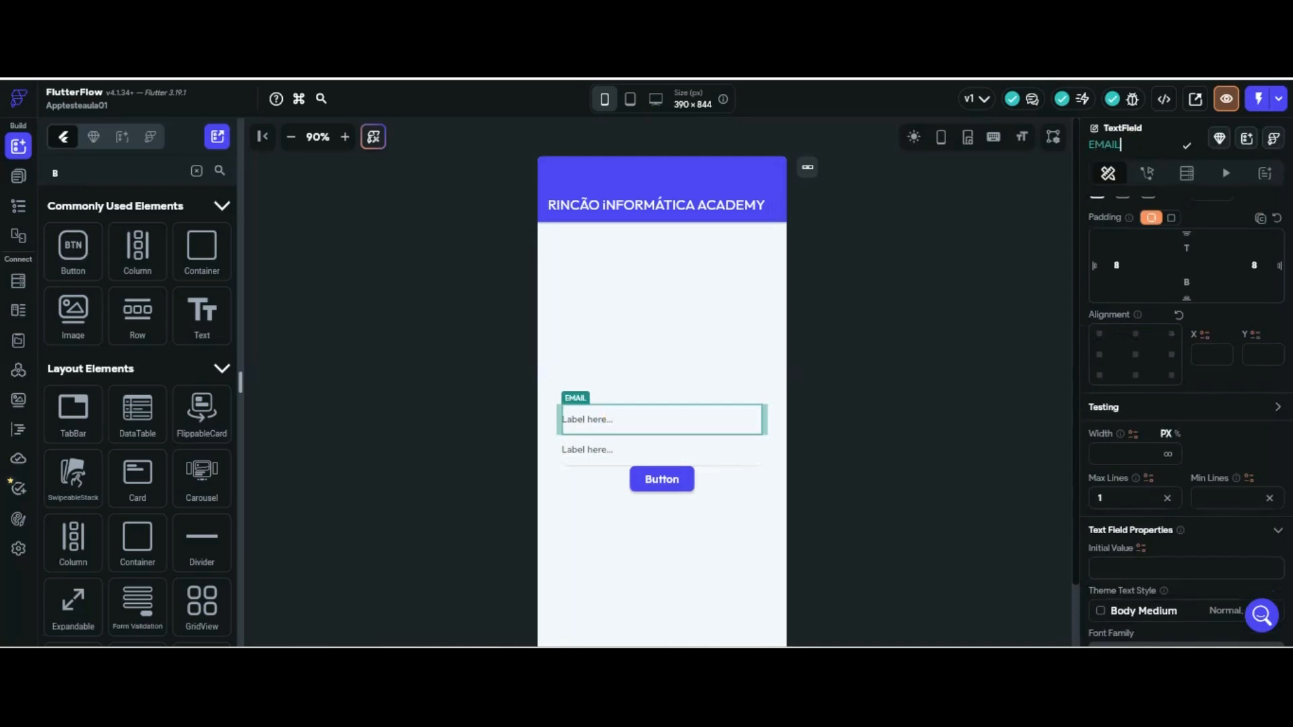
pyautogui.press('BackSpace')
pyautogui.press('BackSpace')
pyautogui.press('BackSpace')
pyautogui.press('BackSpace')
pyautogui.press('BackSpace')
pyautogui.write('e')
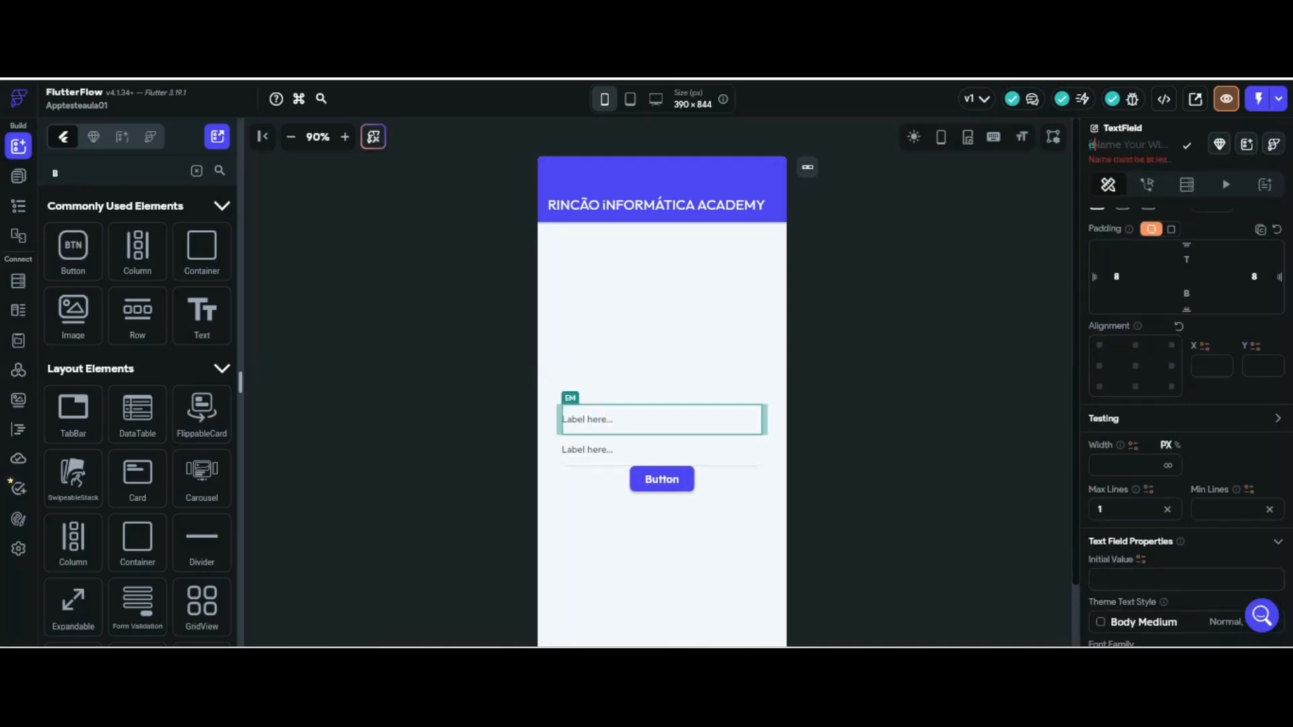
pyautogui.write('maillogin')
pyautogui.press('Return')
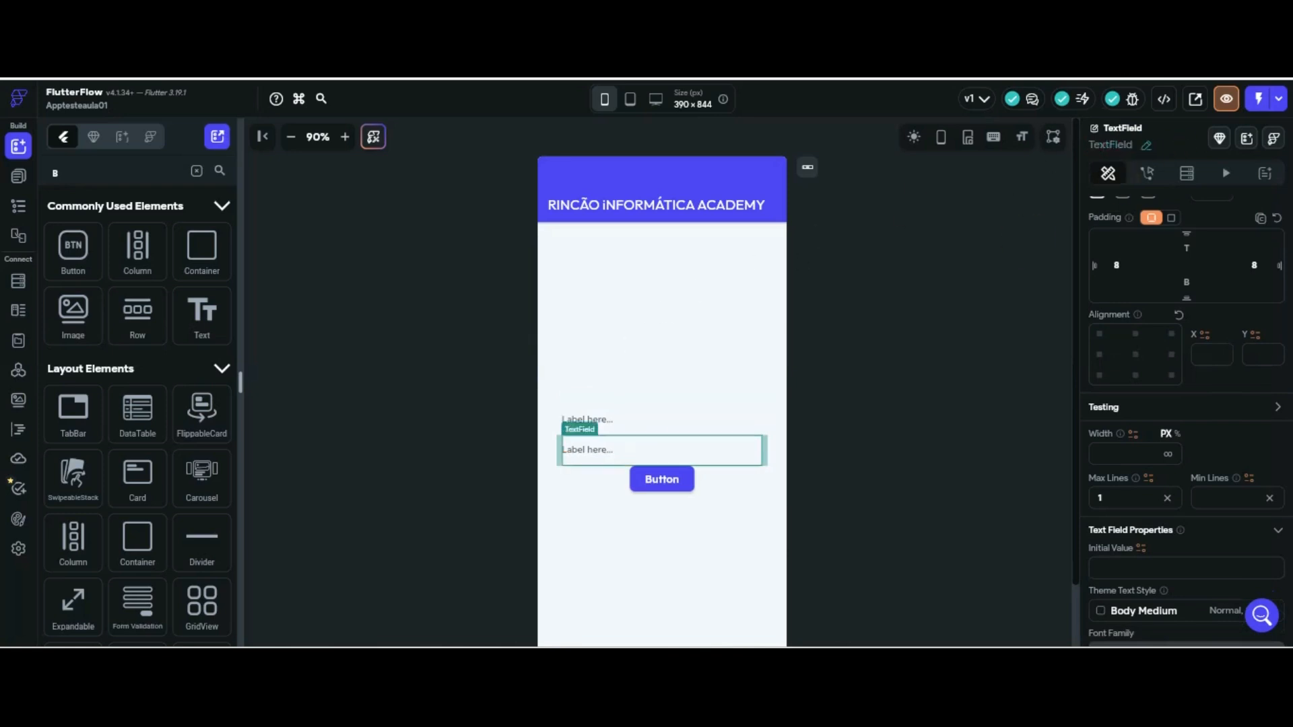
pyautogui.click(1146, 146)
pyautogui.write('s')
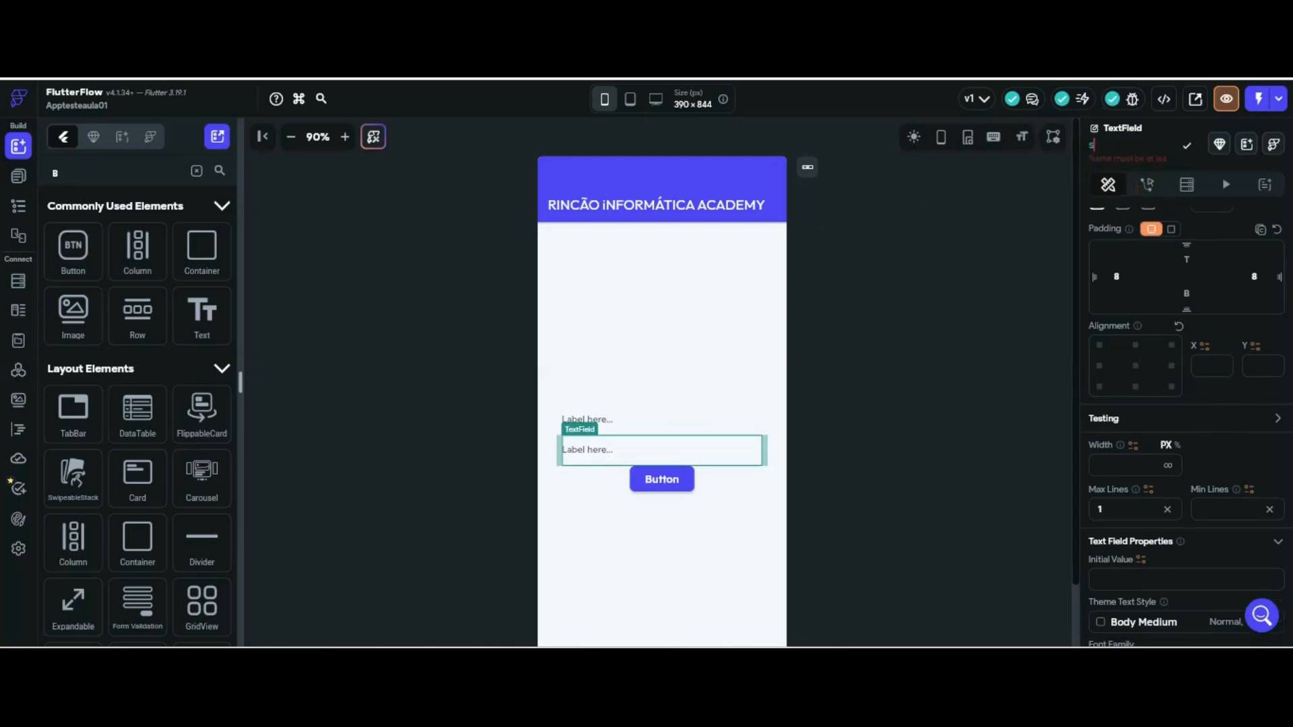
pyautogui.write('enhalogin')
# Enable Password Field on senhalogin so its input is hidden
pyautogui.scroll(-3, 1204, 244)
pyautogui.scroll(-8, 1203, 244)
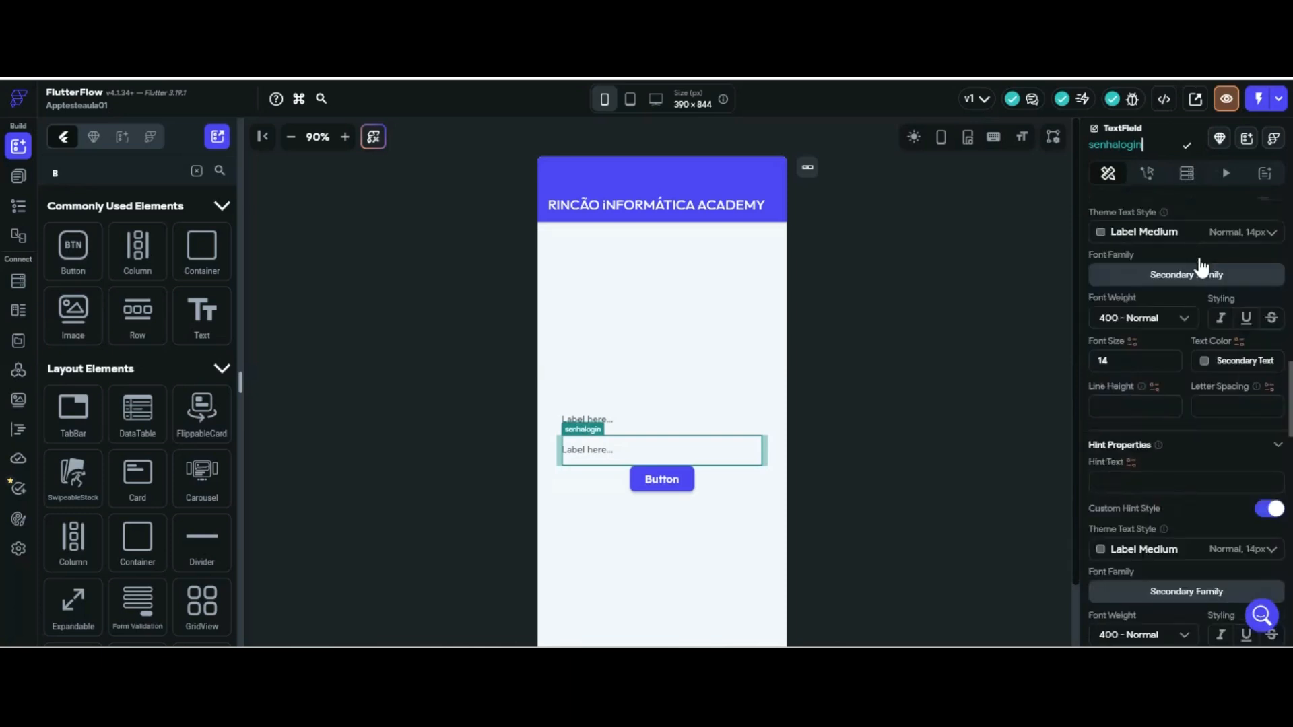
pyautogui.scroll(-2, 1199, 263)
pyautogui.scroll(-2, 1193, 266)
pyautogui.scroll(-10, 1191, 269)
pyautogui.scroll(4, 1189, 285)
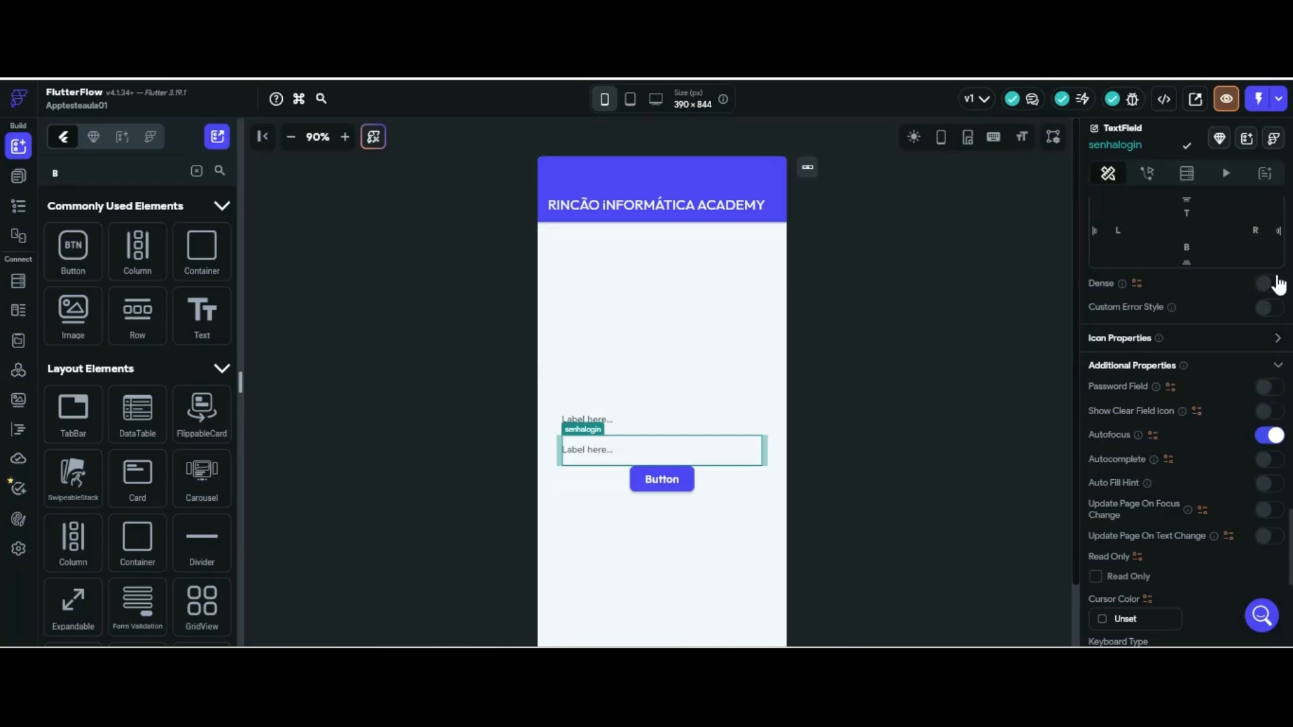
pyautogui.click(1269, 386)
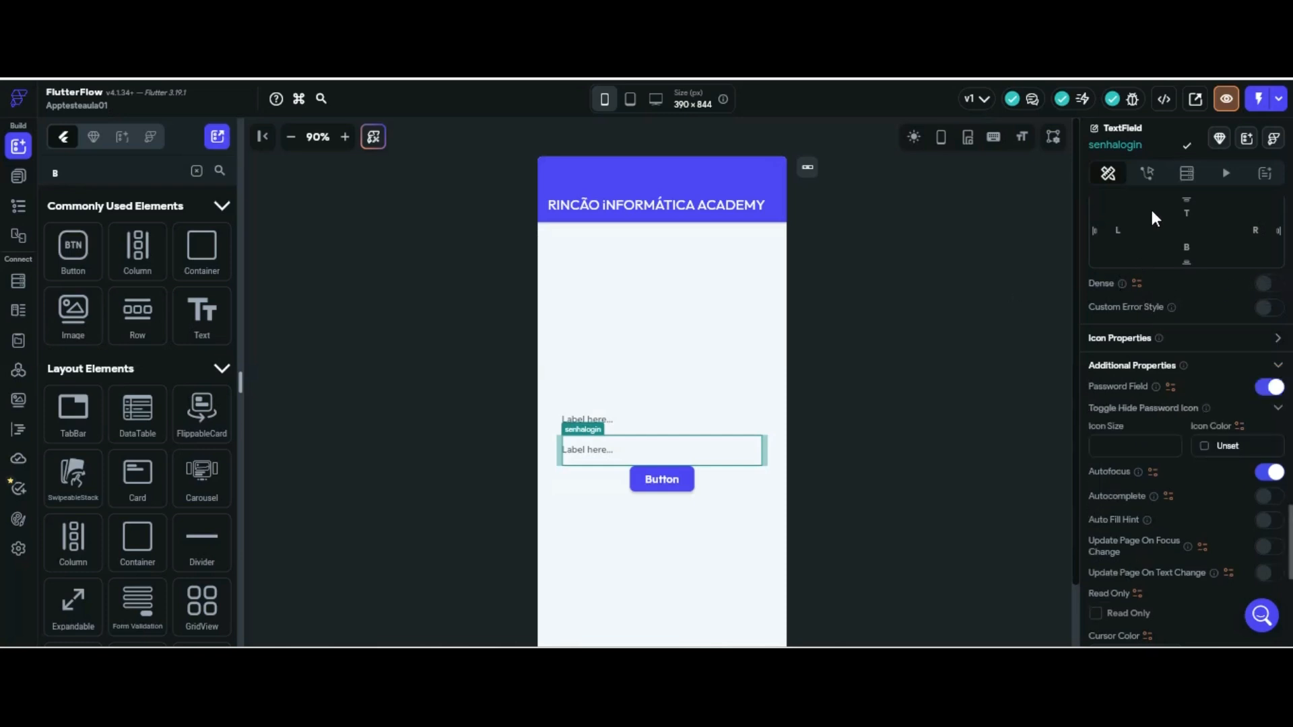
pyautogui.scroll(5, 1154, 239)
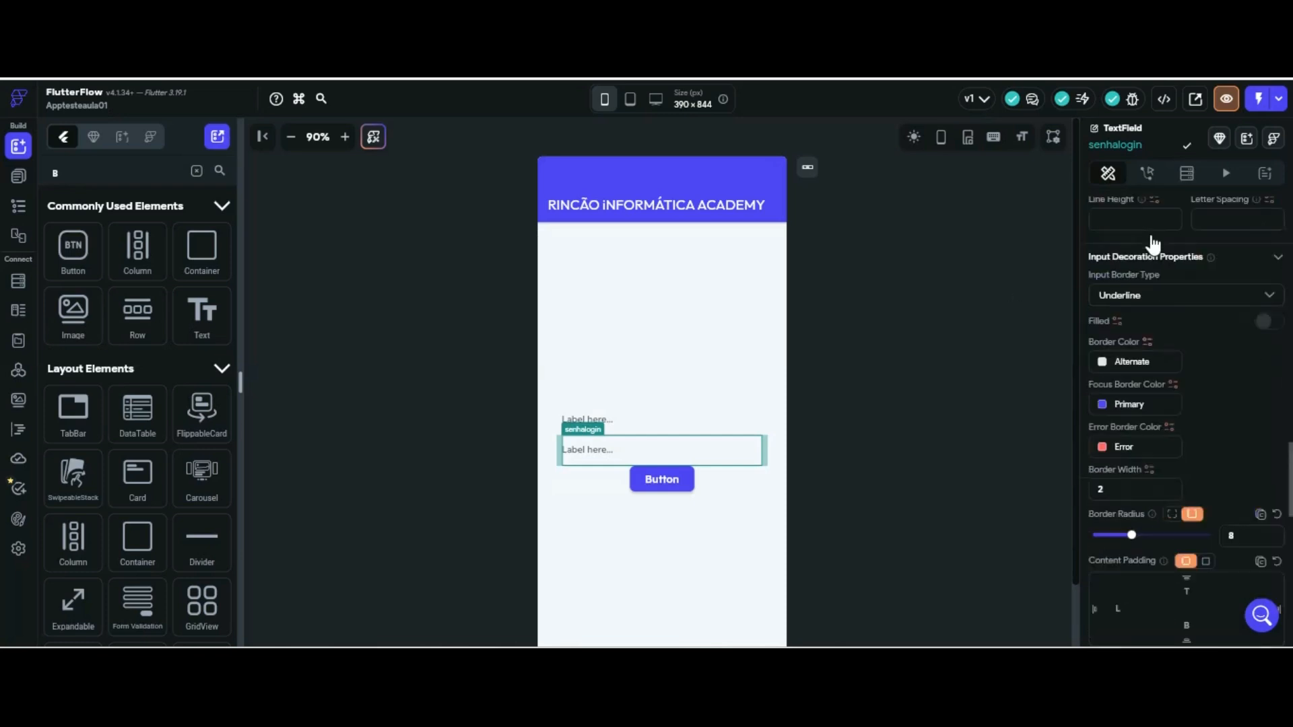
pyautogui.scroll(4, 1156, 232)
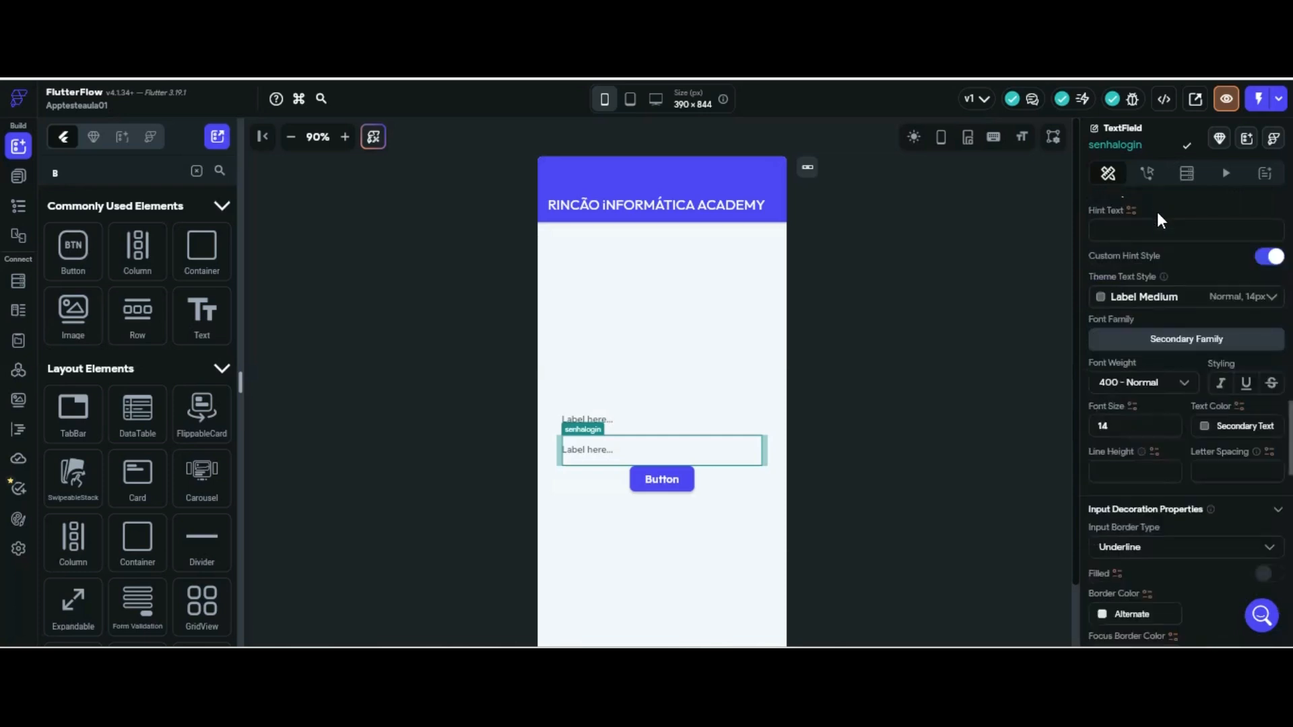
pyautogui.scroll(4, 1155, 255)
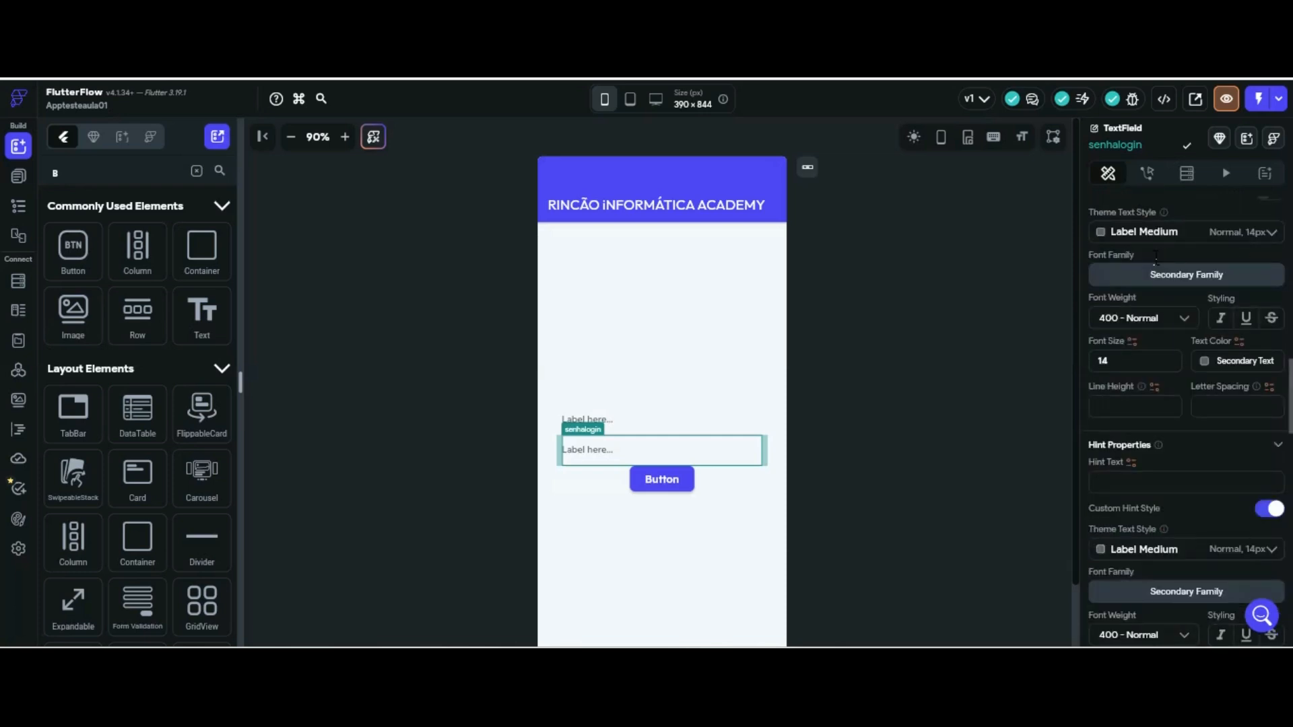
pyautogui.scroll(3, 1155, 256)
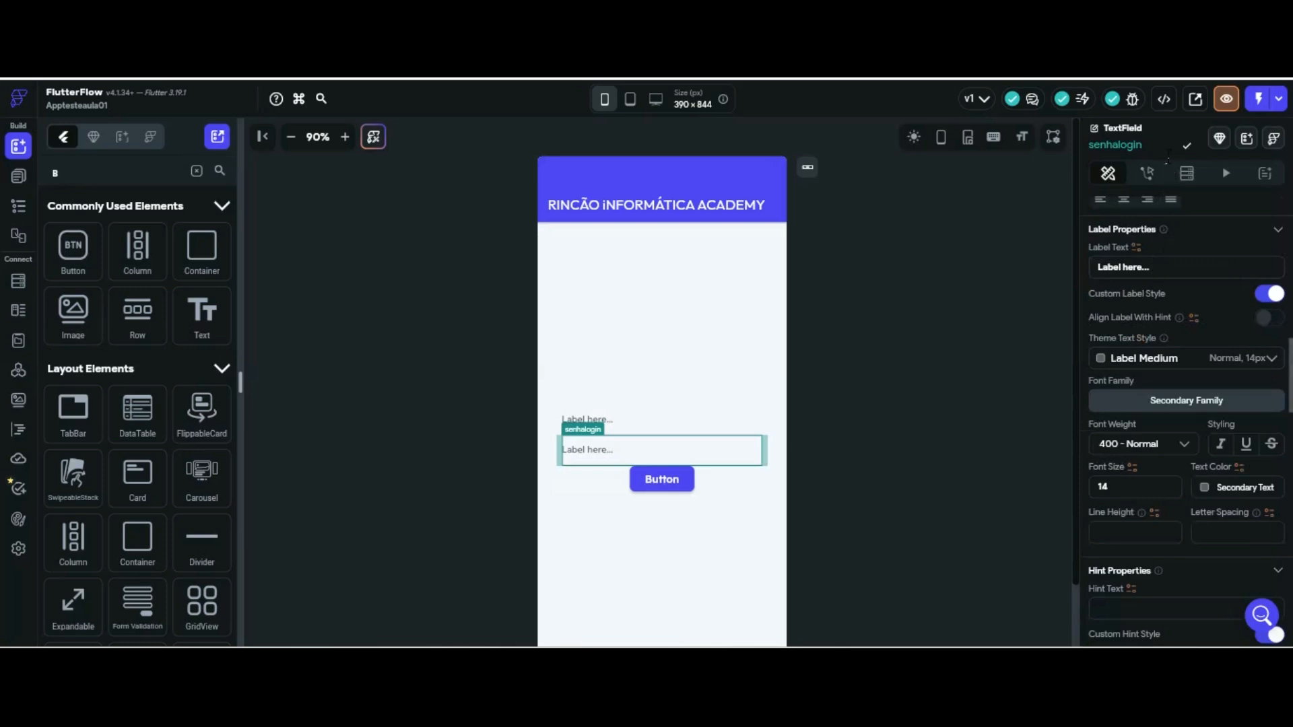
pyautogui.moveTo(1150, 267); pyautogui.dragTo(1061, 265)
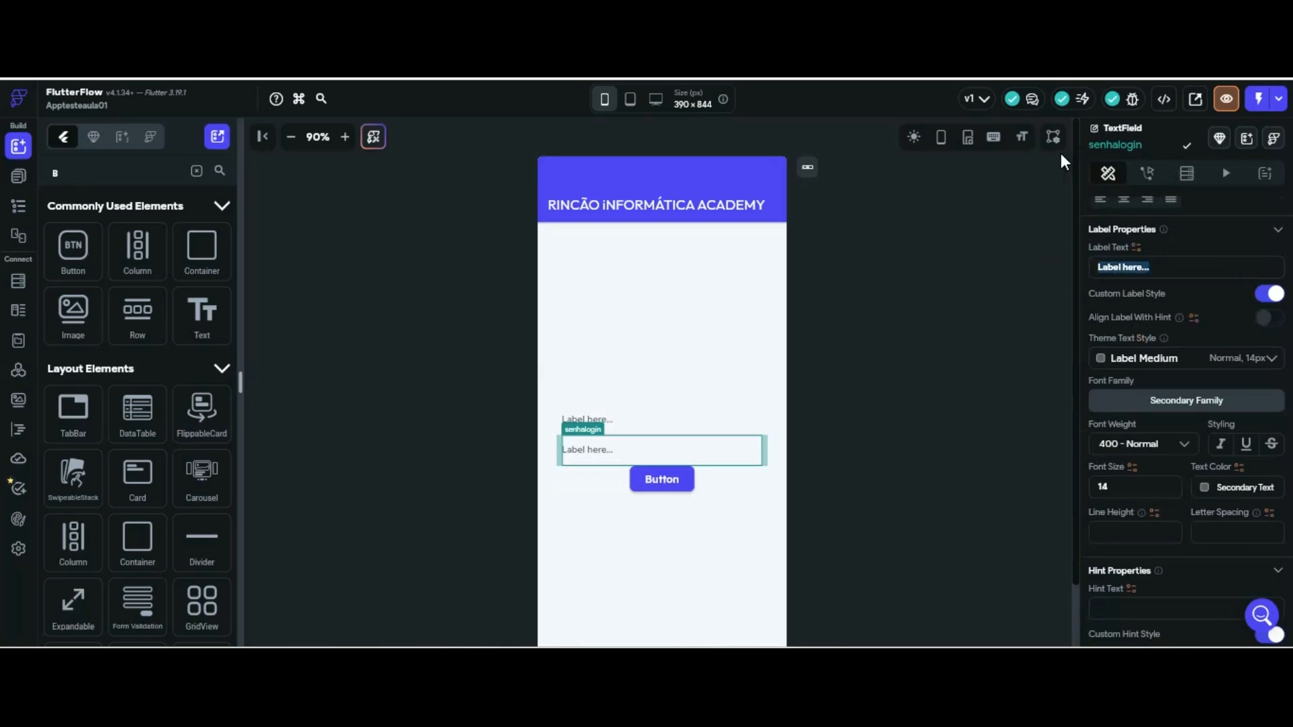
# Set the label text to Senha on senhalogin and Email on emaillogin
pyautogui.write('nha')
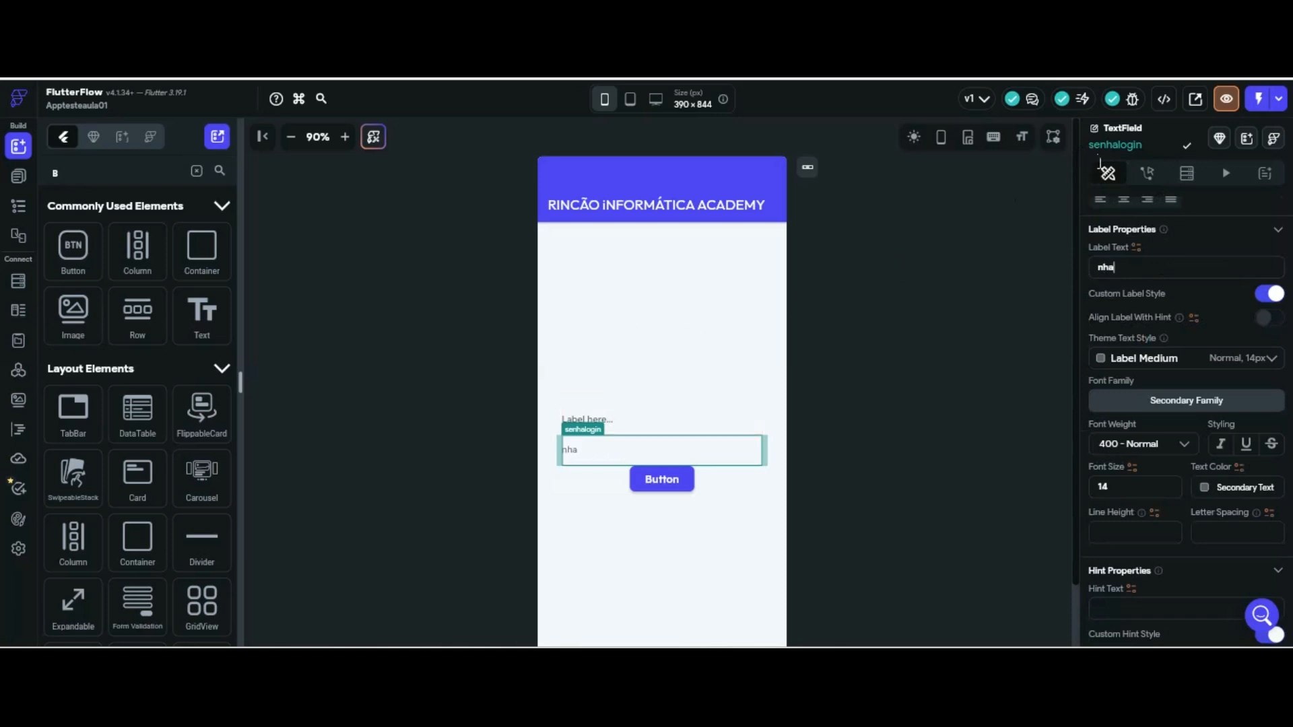
pyautogui.click(1096, 267)
pyautogui.write('Se')
pyautogui.click(620, 420)
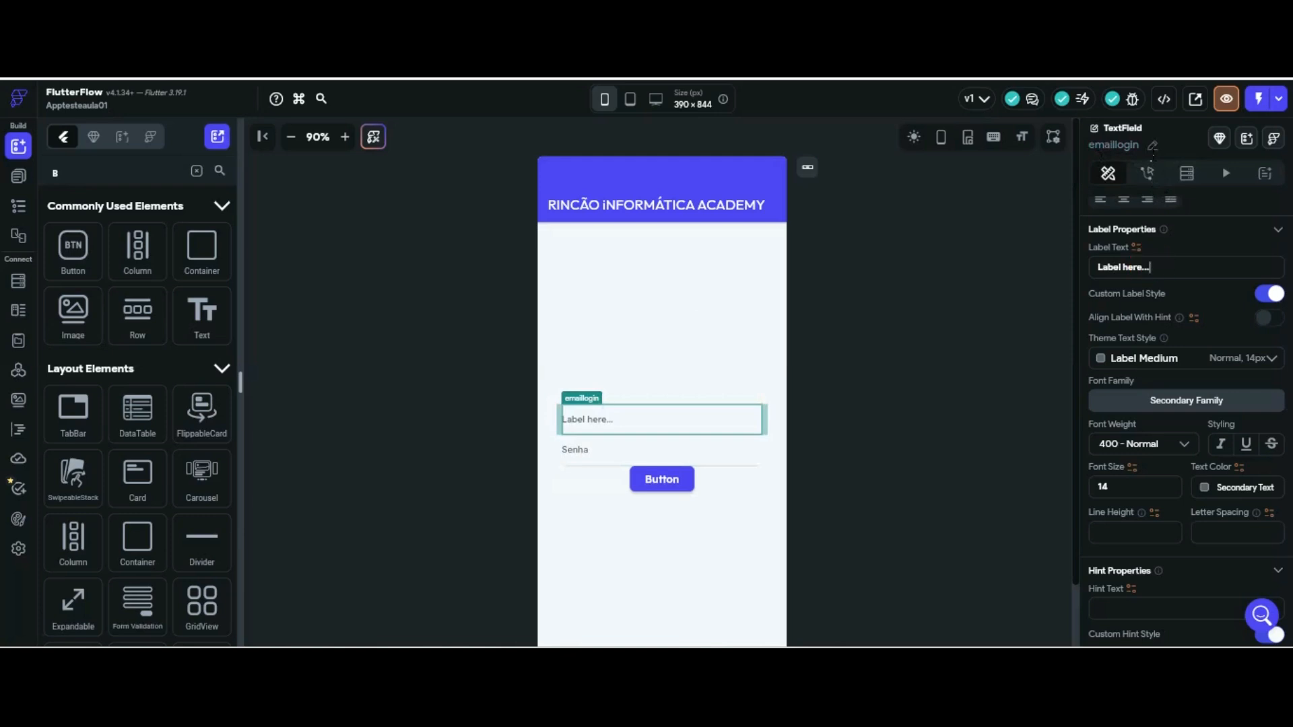
pyautogui.press('BackSpace')
pyautogui.press('BackSpace')
pyautogui.press('BackSpace')
pyautogui.press('BackSpace')
pyautogui.press('BackSpace')
pyautogui.press('BackSpace')
pyautogui.press('BackSpace')
pyautogui.press('BackSpace')
pyautogui.press('BackSpace')
pyautogui.press('BackSpace')
pyautogui.press('BackSpace')
pyautogui.press('BackSpace')
pyautogui.press('BackSpace')
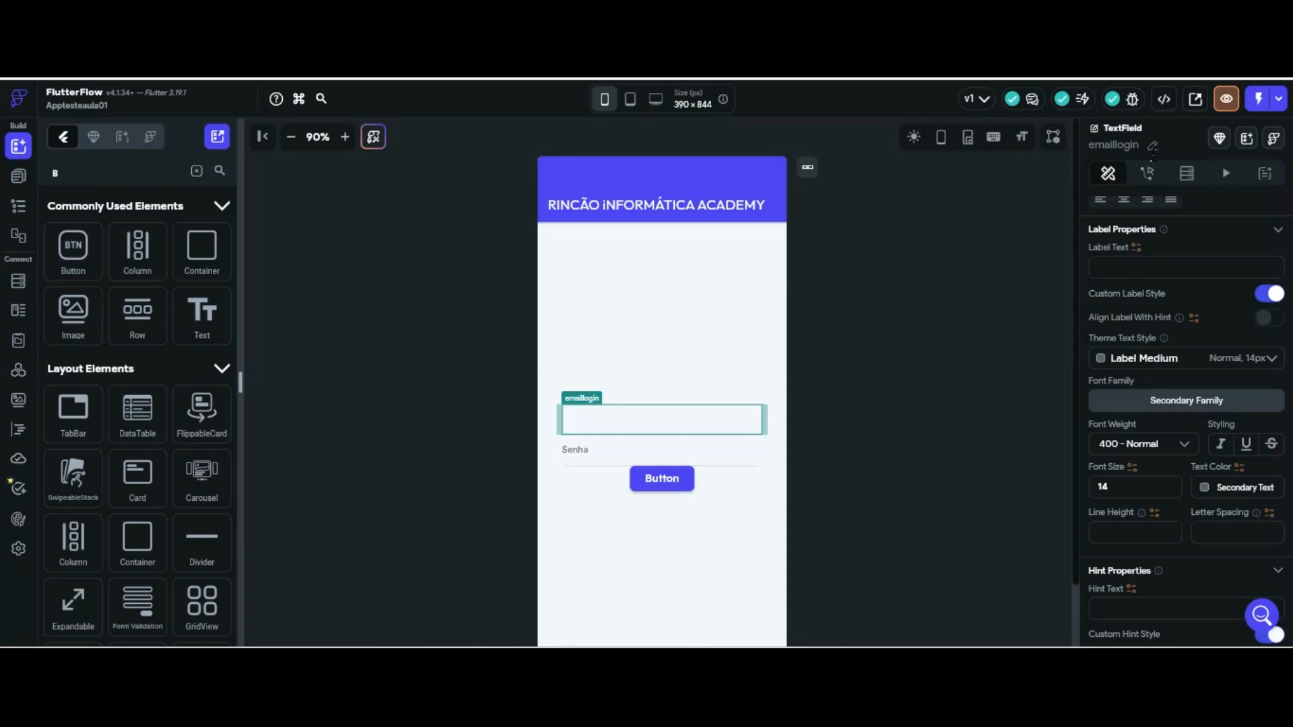
pyautogui.write('Email')
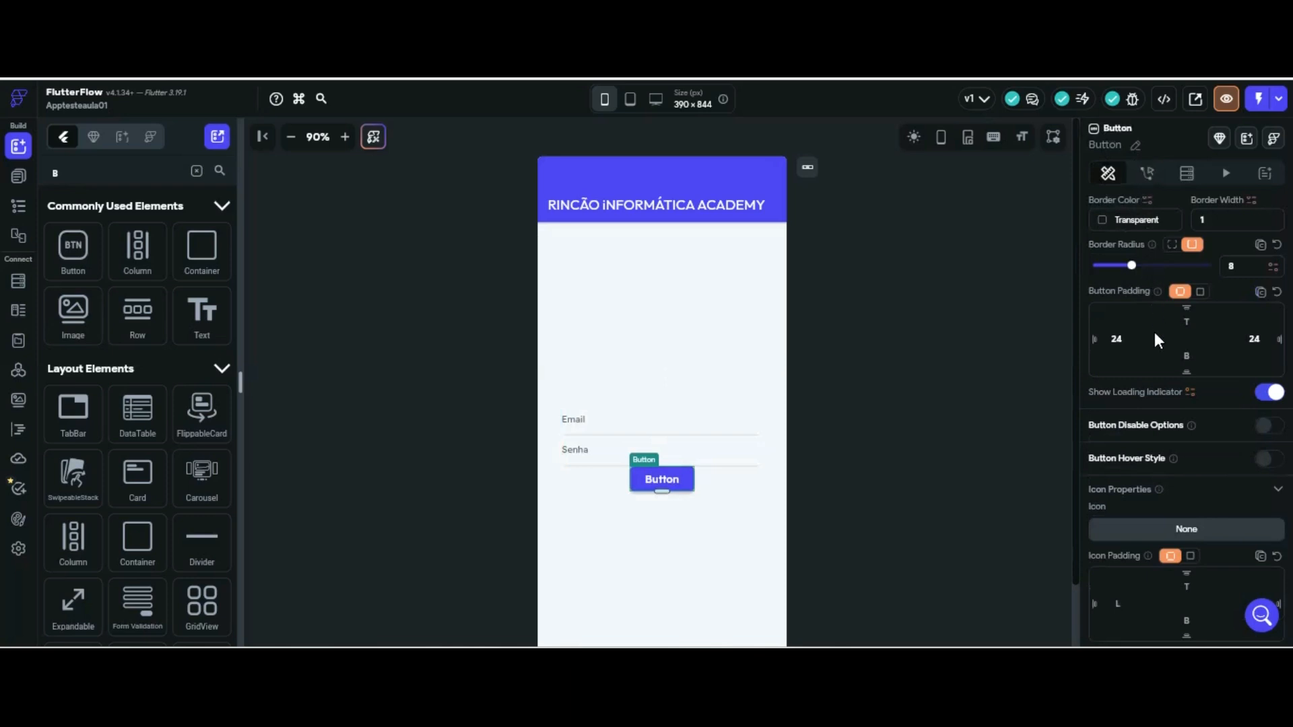
# Change the button's caption to Login
pyautogui.scroll(3, 1150, 272)
pyautogui.scroll(3, 1157, 278)
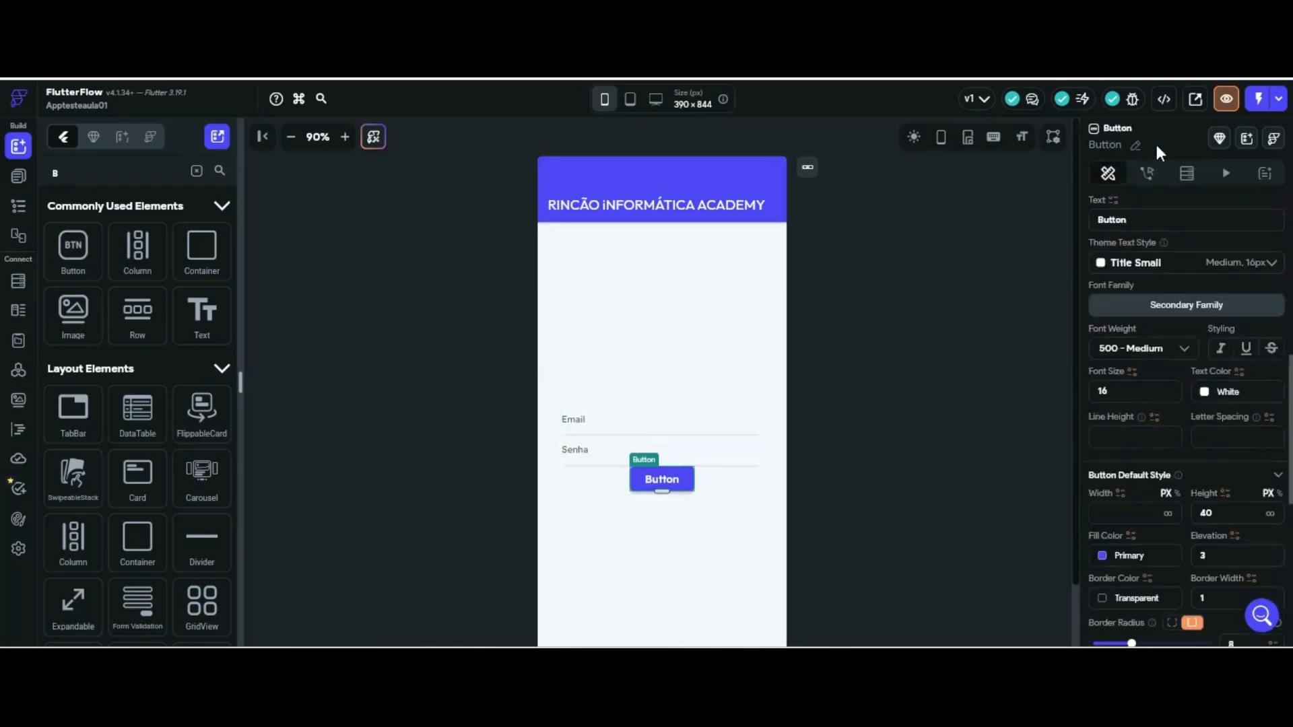
pyautogui.moveTo(1136, 220); pyautogui.dragTo(1065, 222)
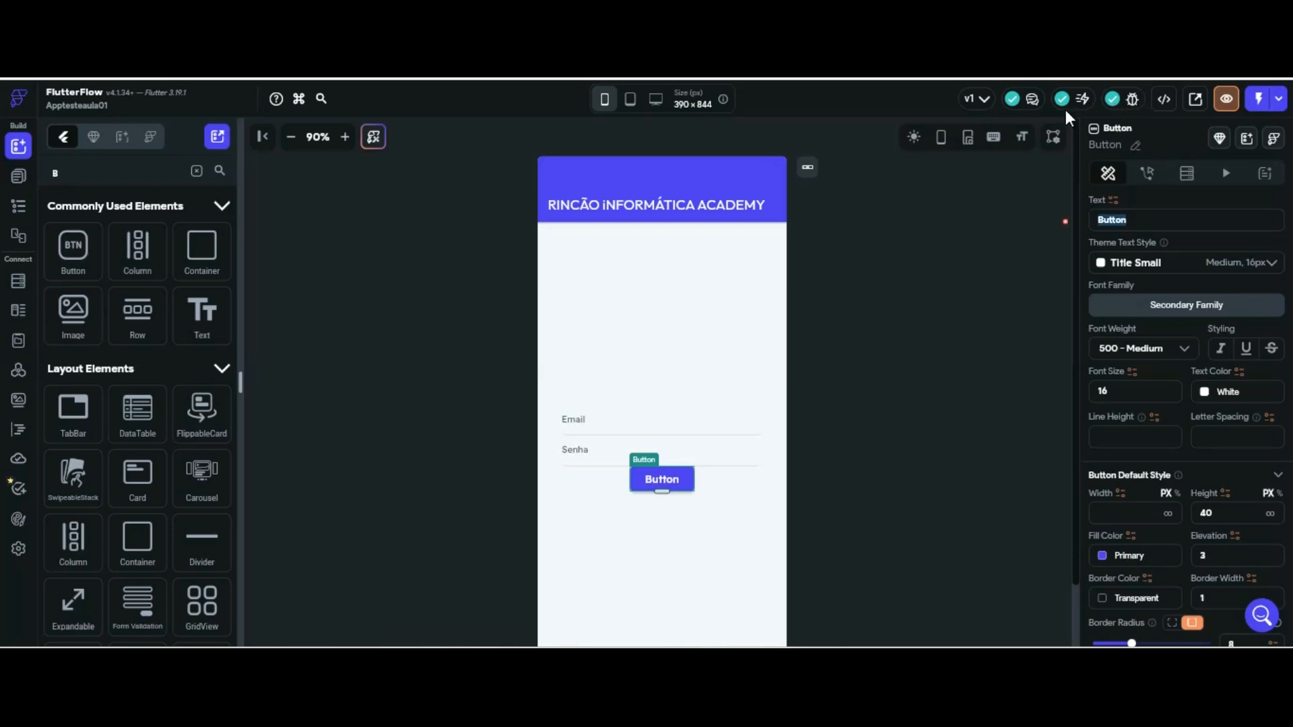
pyautogui.write('L')
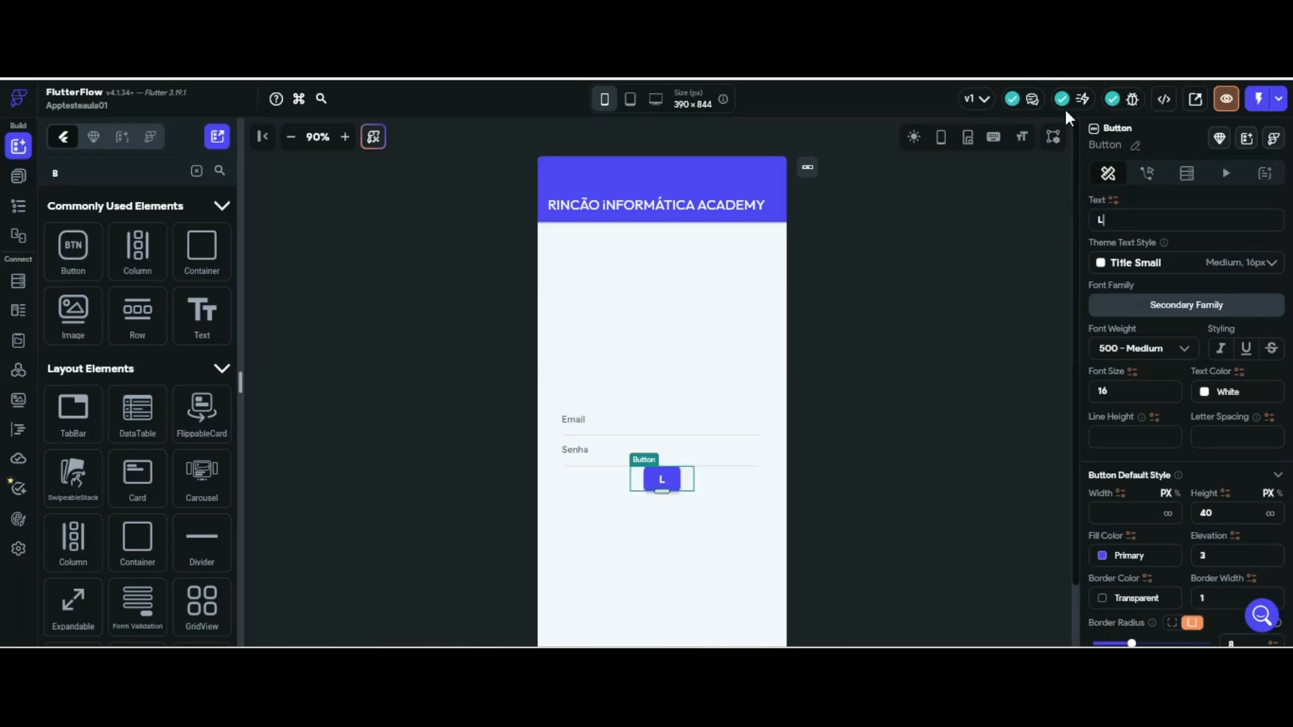
pyautogui.write('ogin')
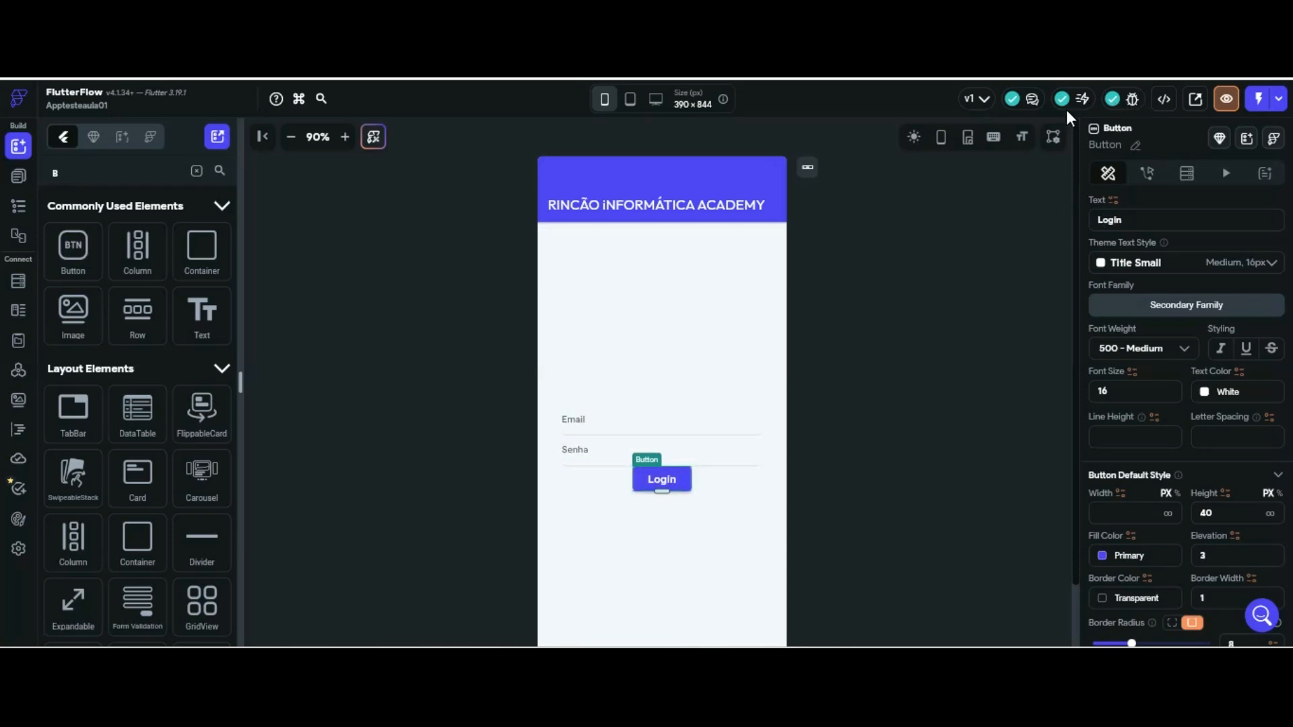
pyautogui.click(450, 327)
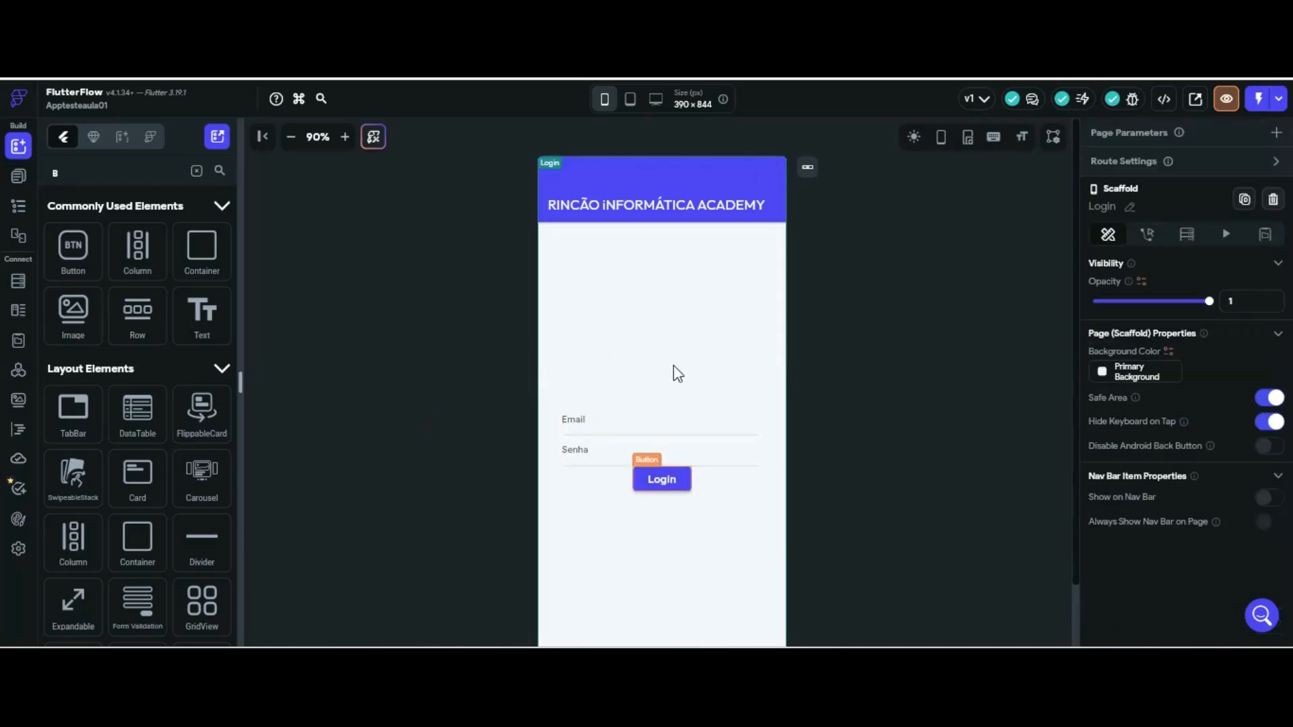
# Give the Login button a top padding of 20
pyautogui.click(663, 479)
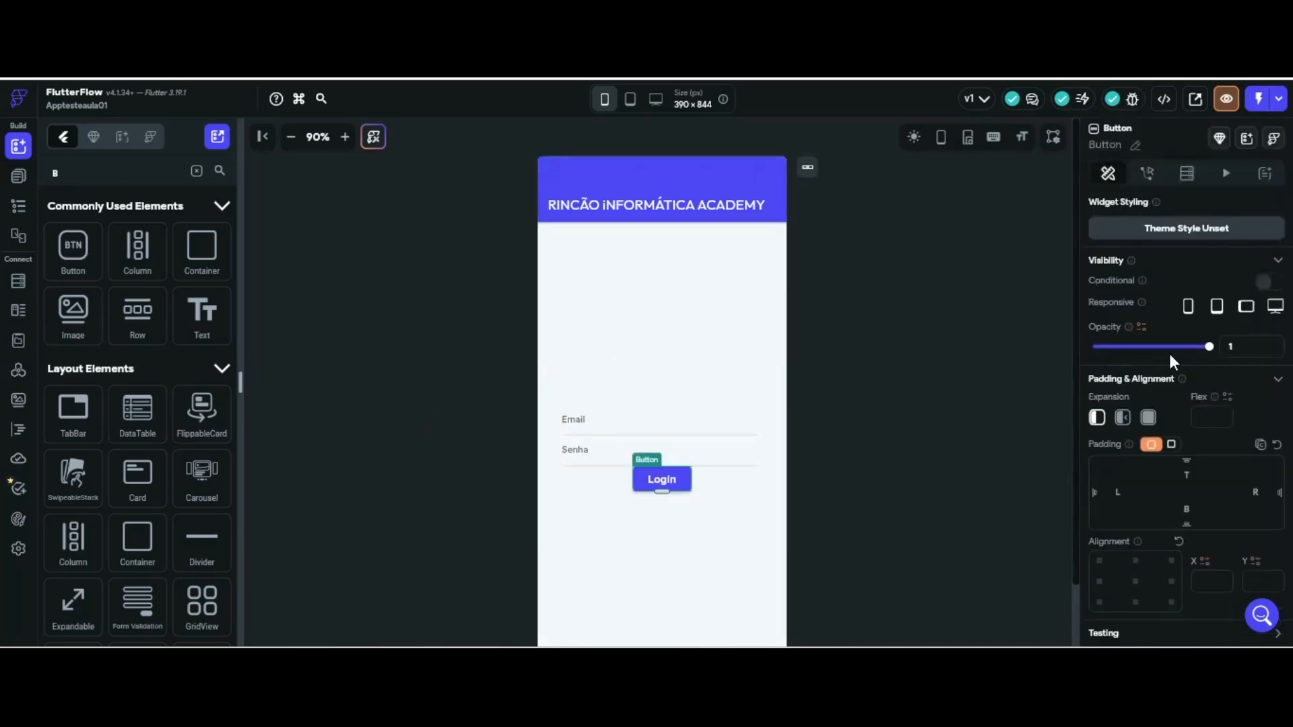
pyautogui.click(1184, 470)
pyautogui.write('20')
pyautogui.click(465, 289)
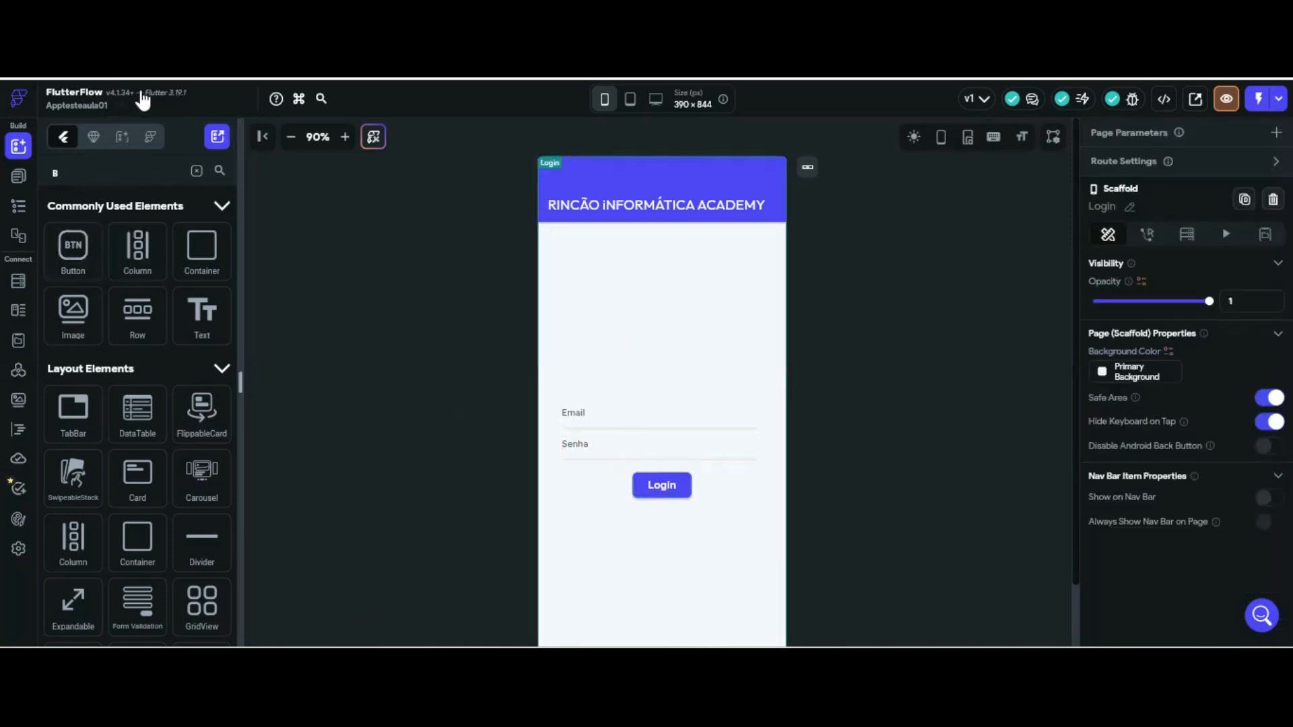
pyautogui.click(221, 165)
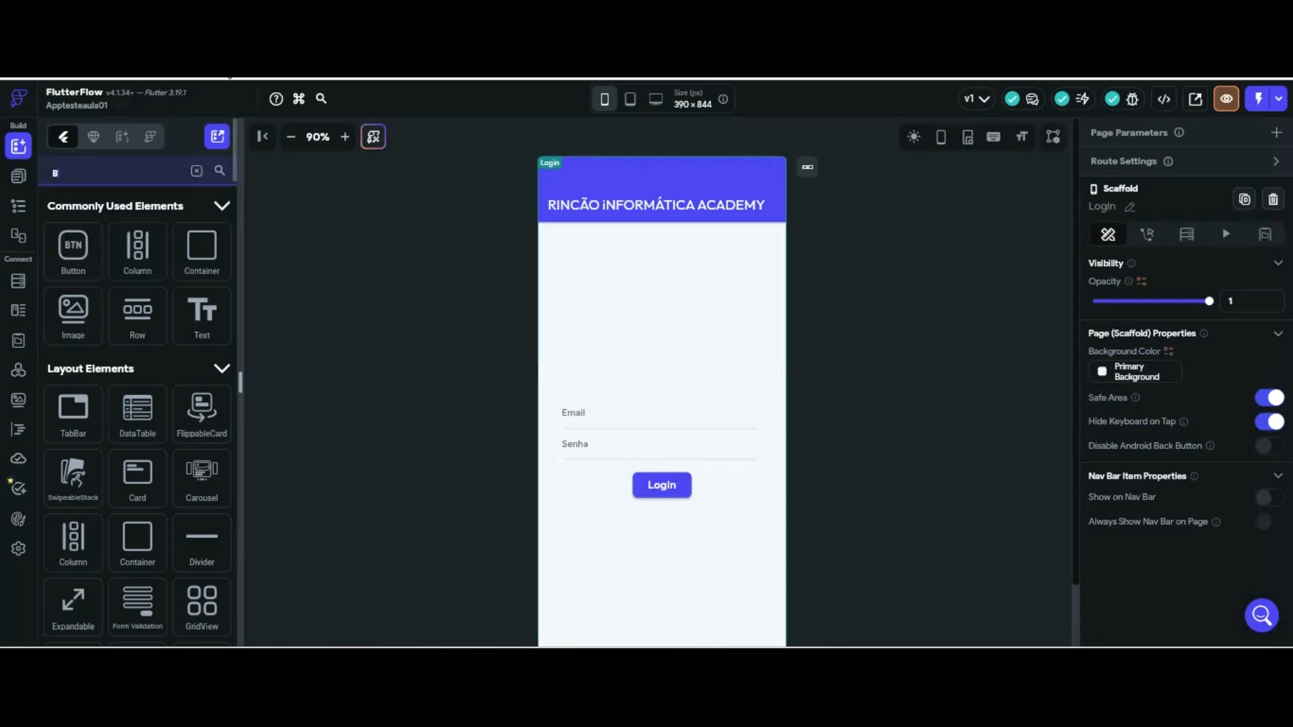
# Place a Text widget under Login and replace Hello World with 'Não possuiconta? Cadastre-se'
pyautogui.write('tex')
pyautogui.moveTo(73, 251); pyautogui.dragTo(684, 458)
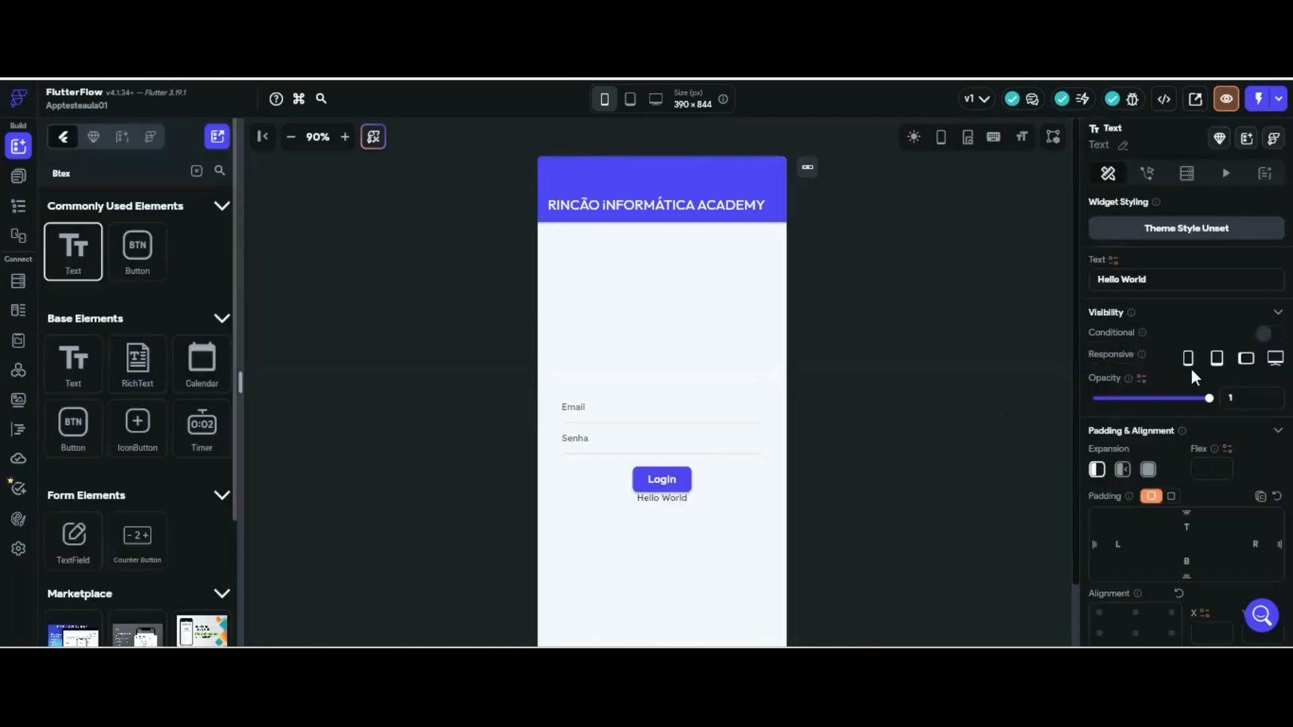
pyautogui.click(1148, 278)
pyautogui.click(1148, 279)
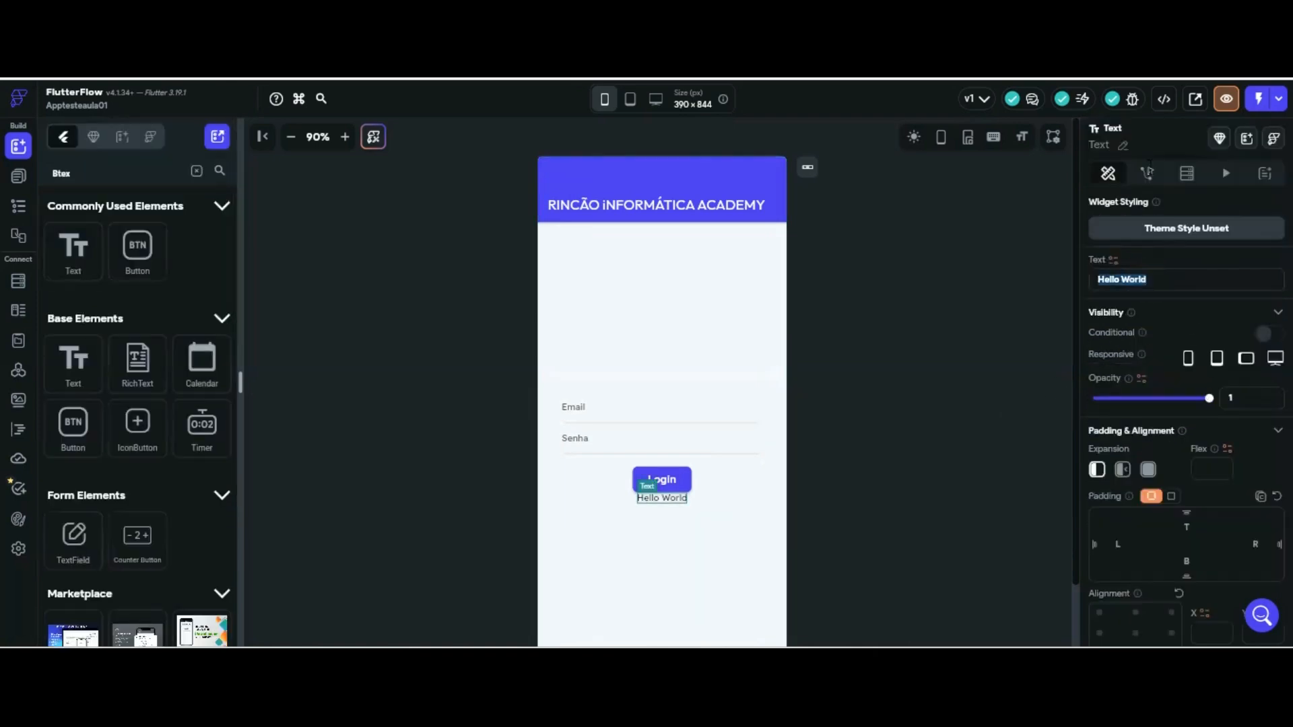
pyautogui.write('N')
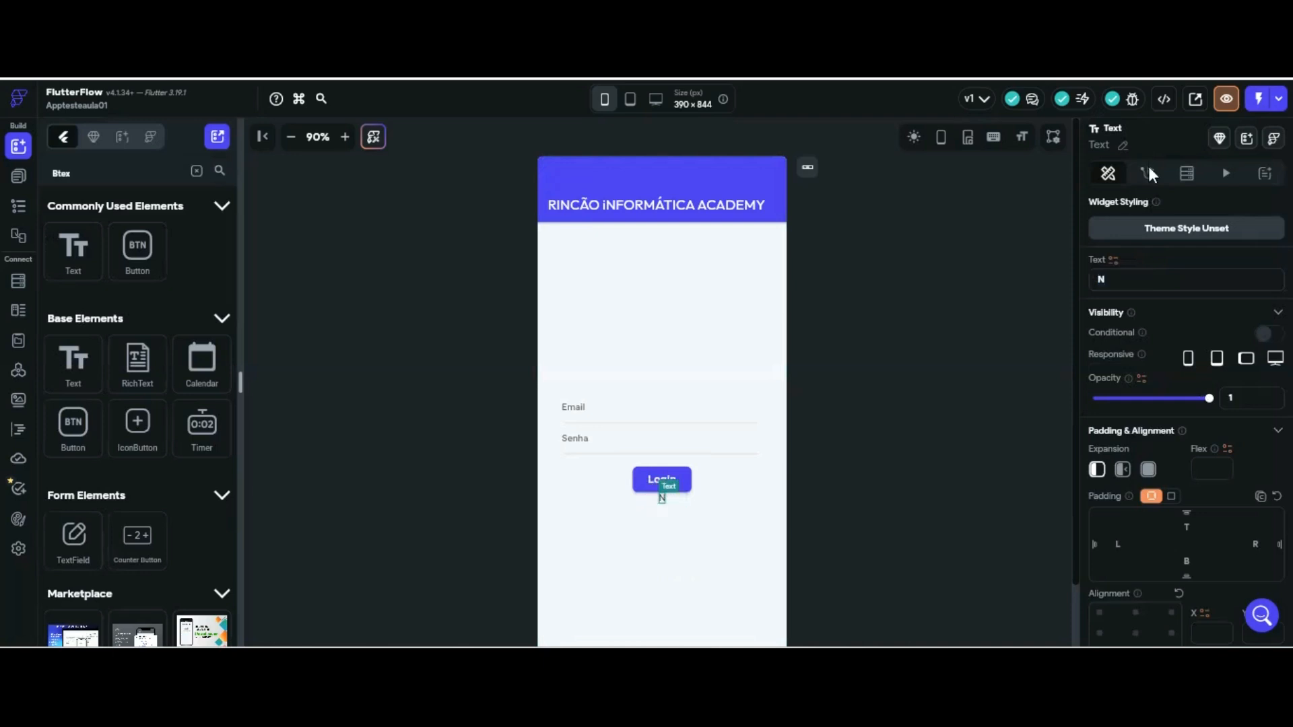
pyautogui.write('ão possui')
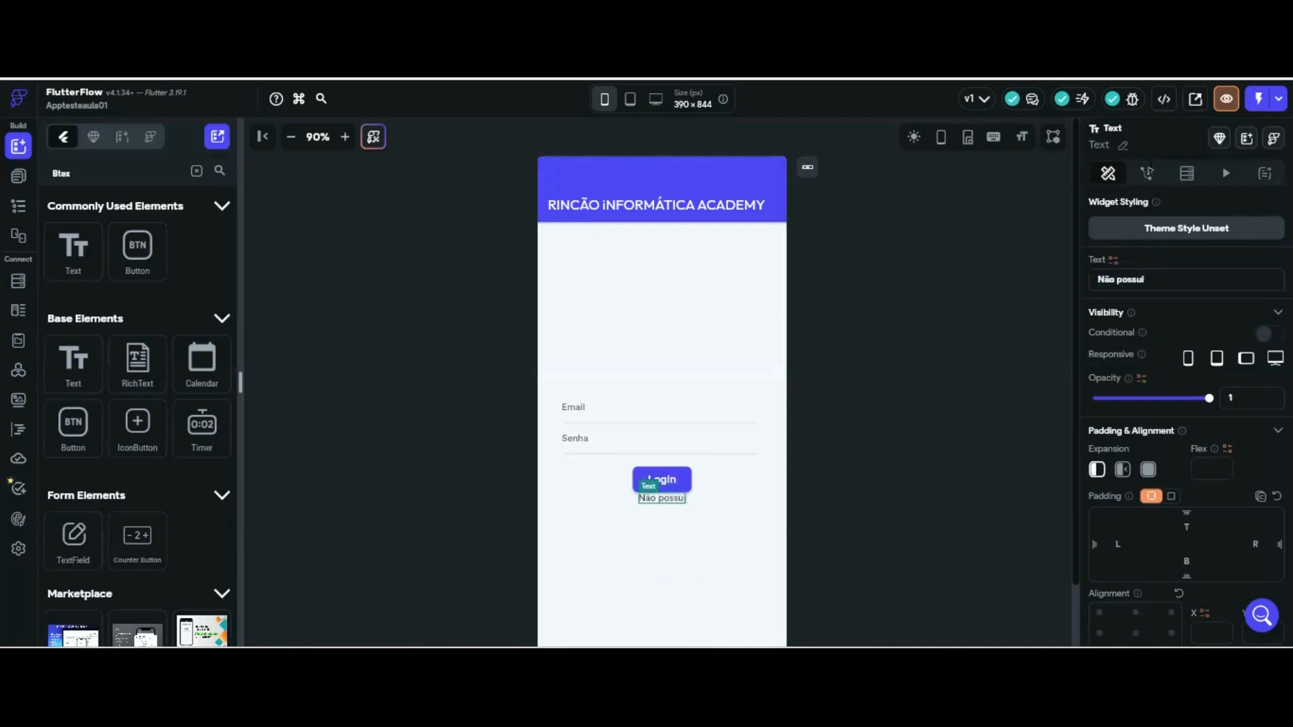
pyautogui.write('conts?')
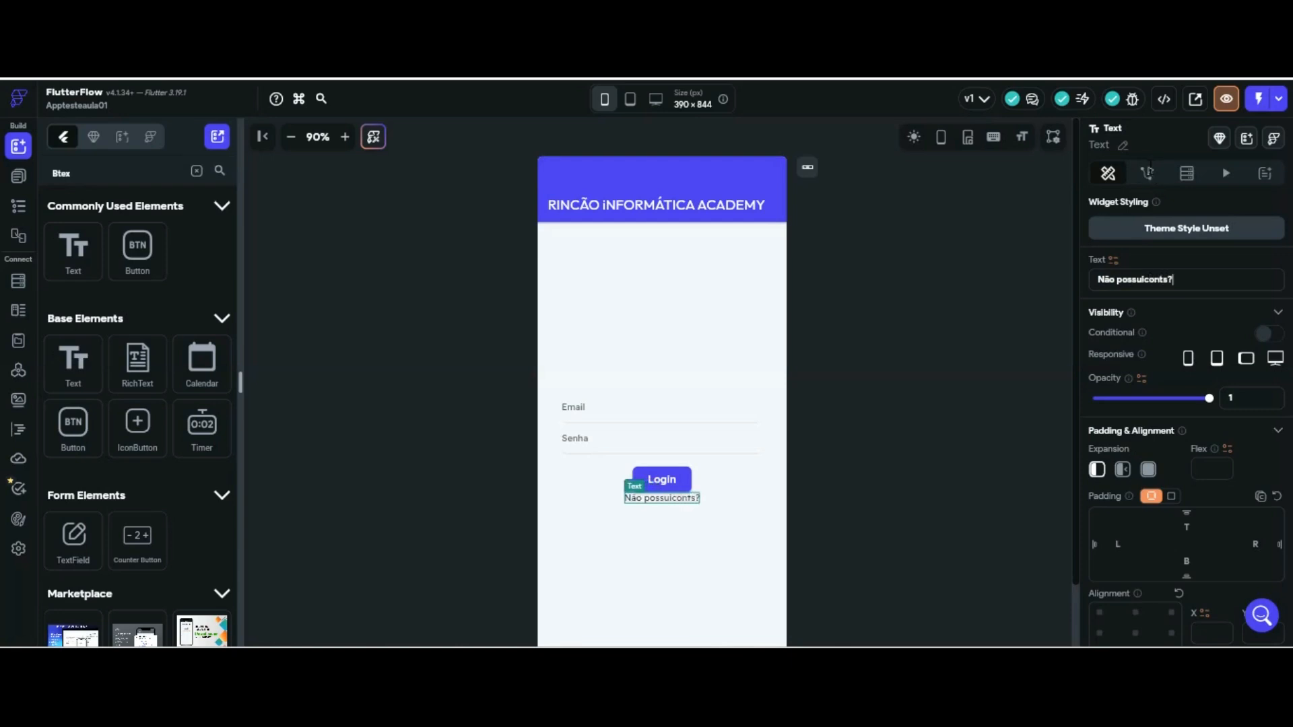
pyautogui.press('Return')
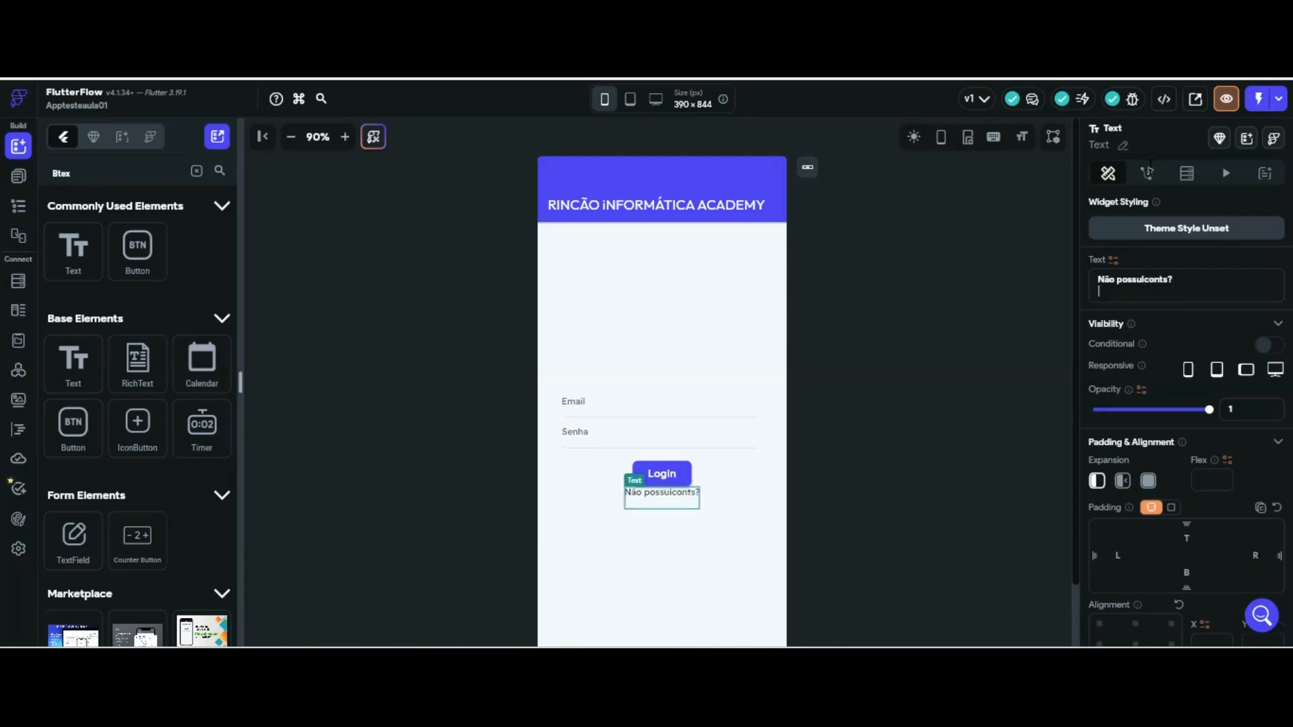
pyautogui.press('BackSpace')
pyautogui.press('BackSpace')
pyautogui.press('BackSpace')
pyautogui.write('a? Cadastre=')
pyautogui.press('BackSpace')
pyautogui.write('-se')
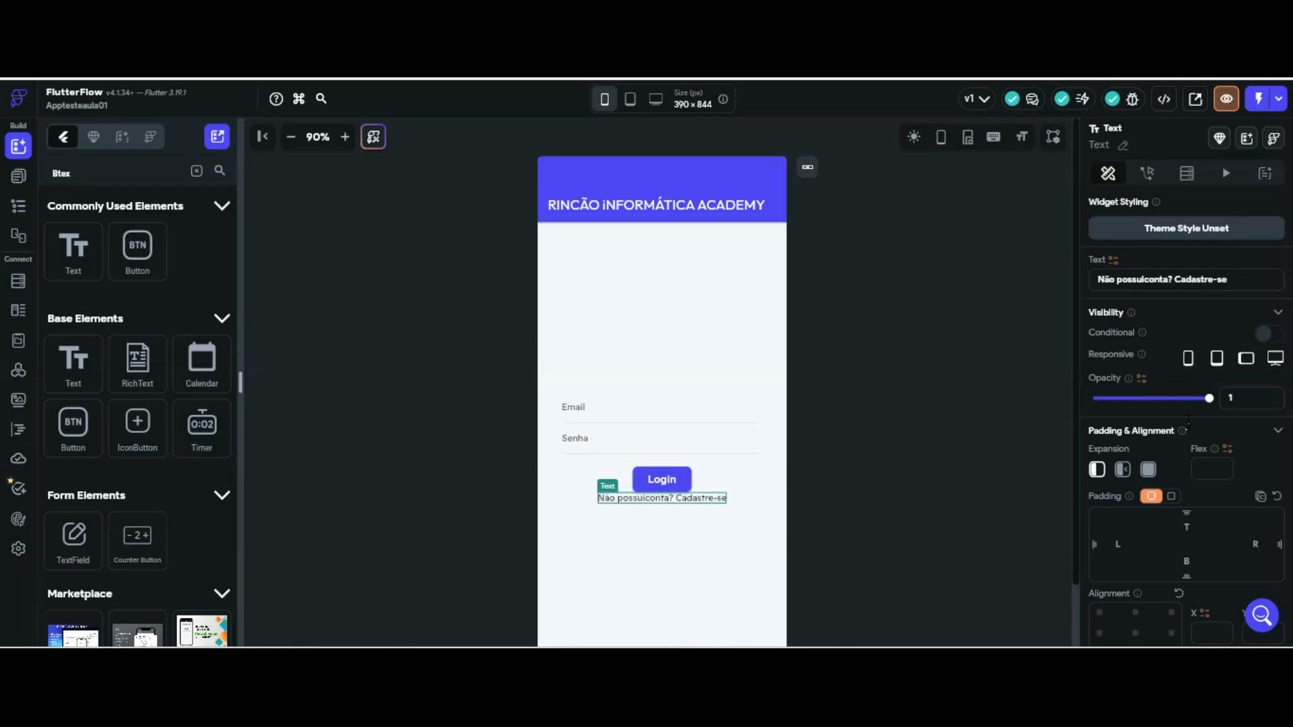
pyautogui.click(994, 315)
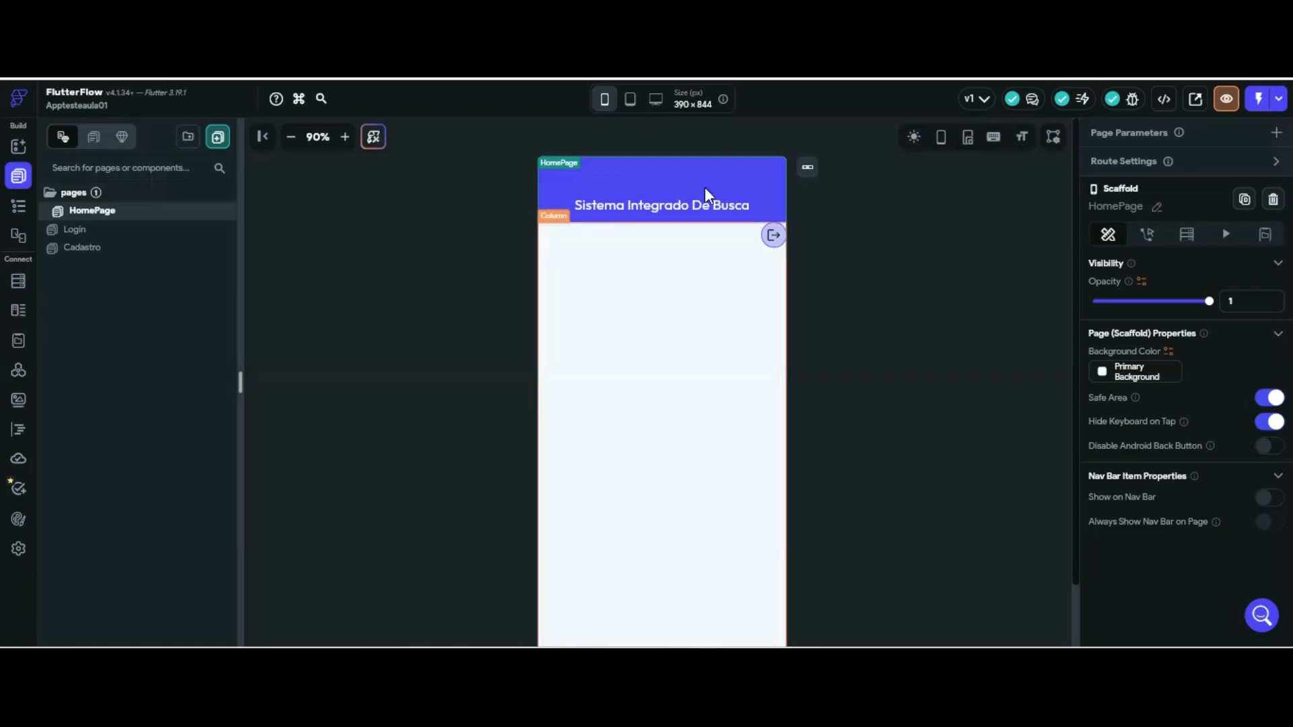
# Switch between the Login and Cadastro pages to compare them
pyautogui.click(68, 228)
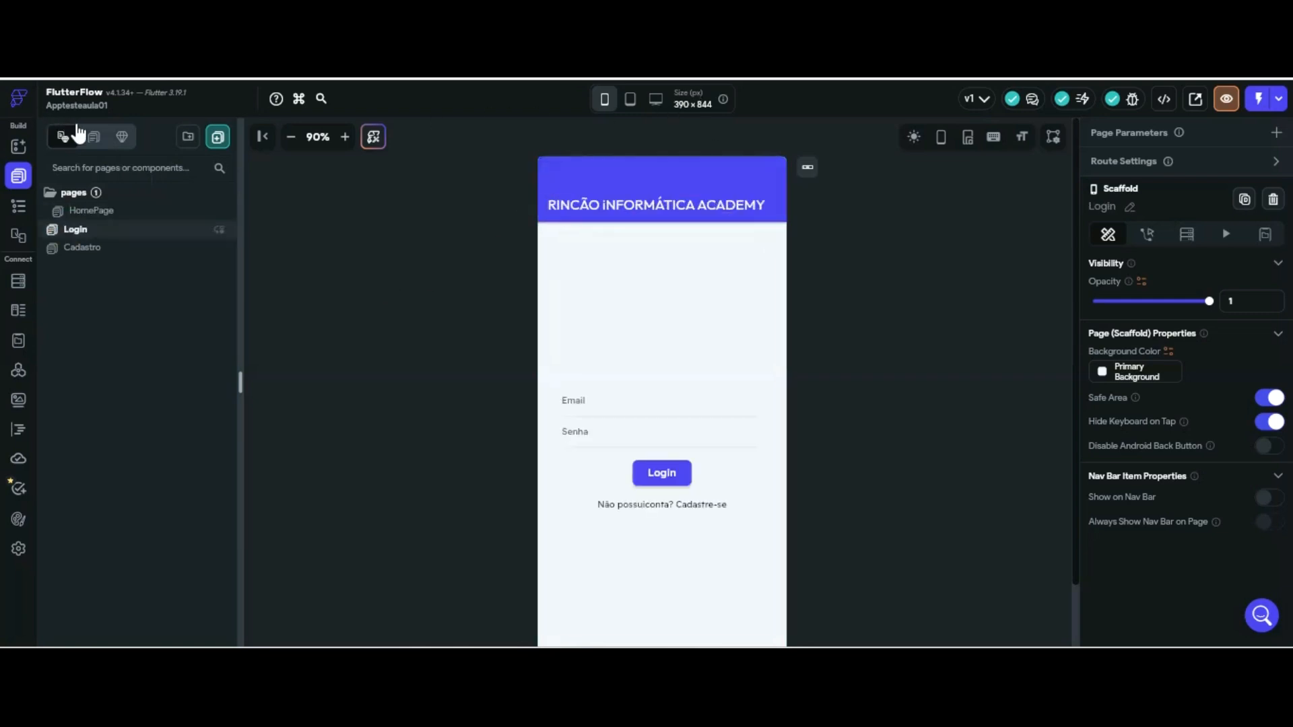
pyautogui.click(82, 247)
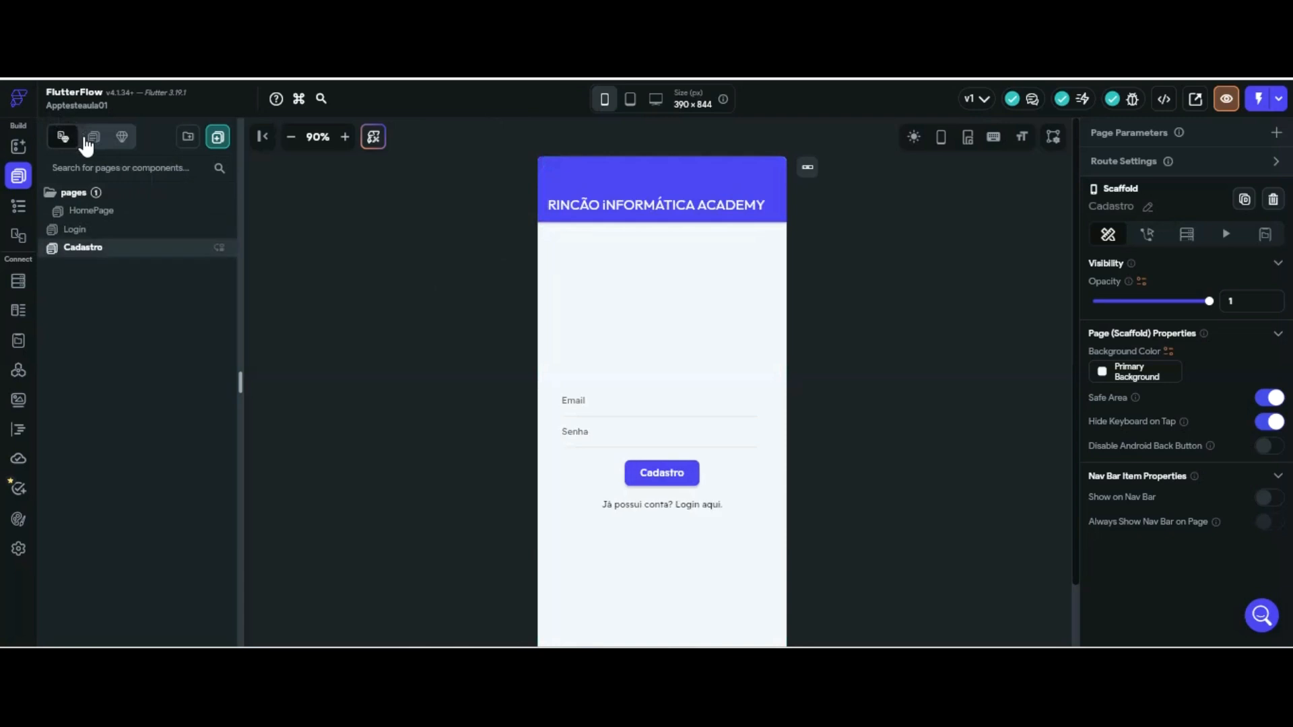
pyautogui.click(85, 228)
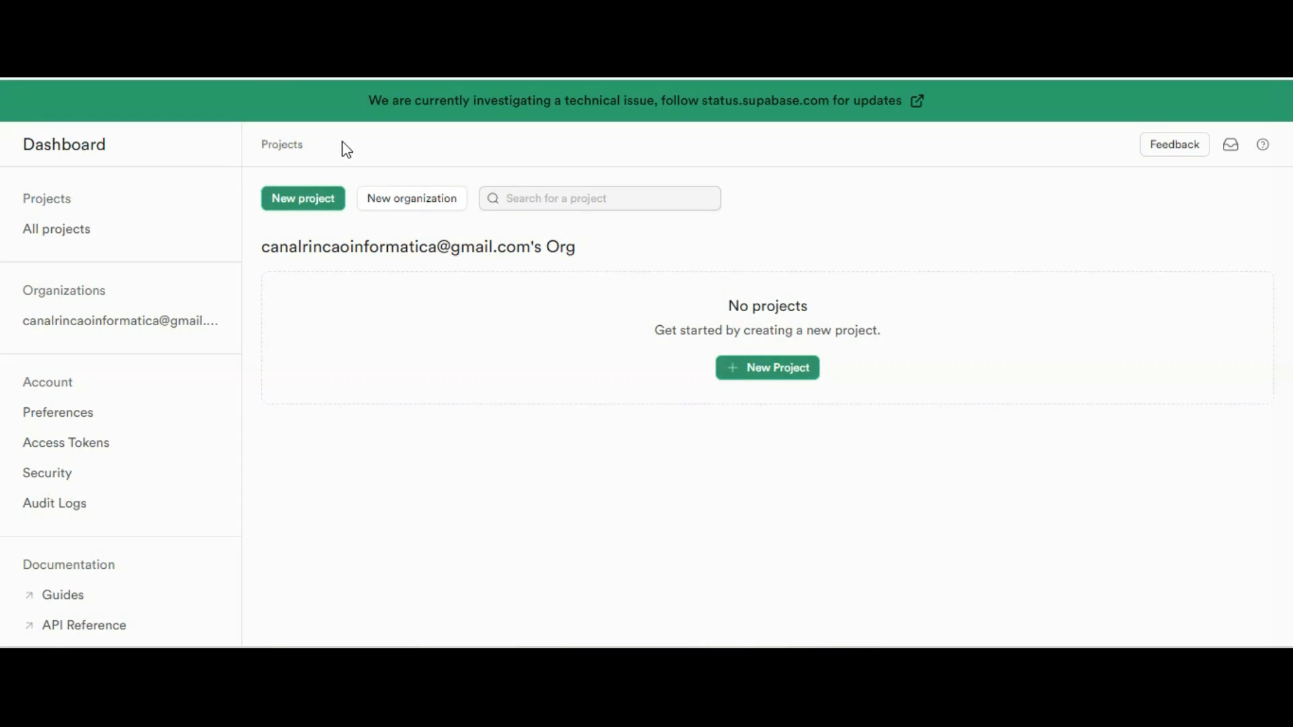
# Start a new Supabase project named 'Sistema Login Autenticação' in the organization and enter a database password
pyautogui.click(290, 198)
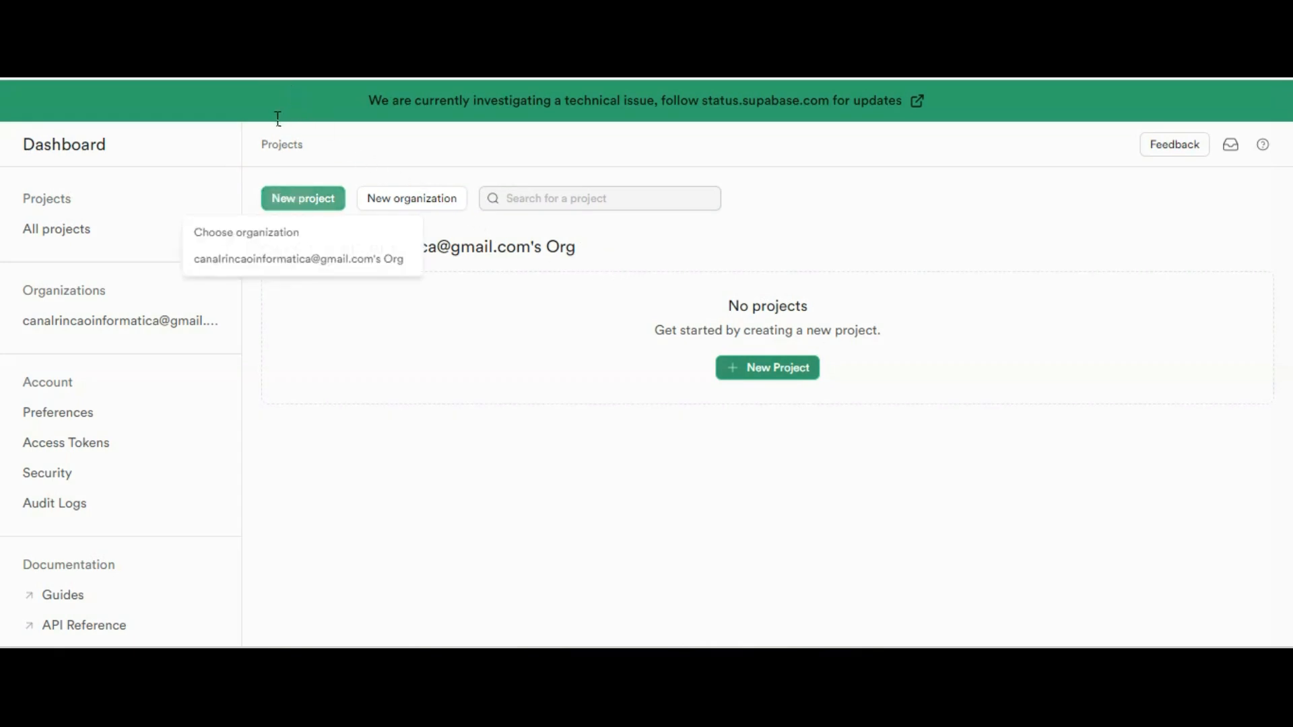
pyautogui.click(341, 259)
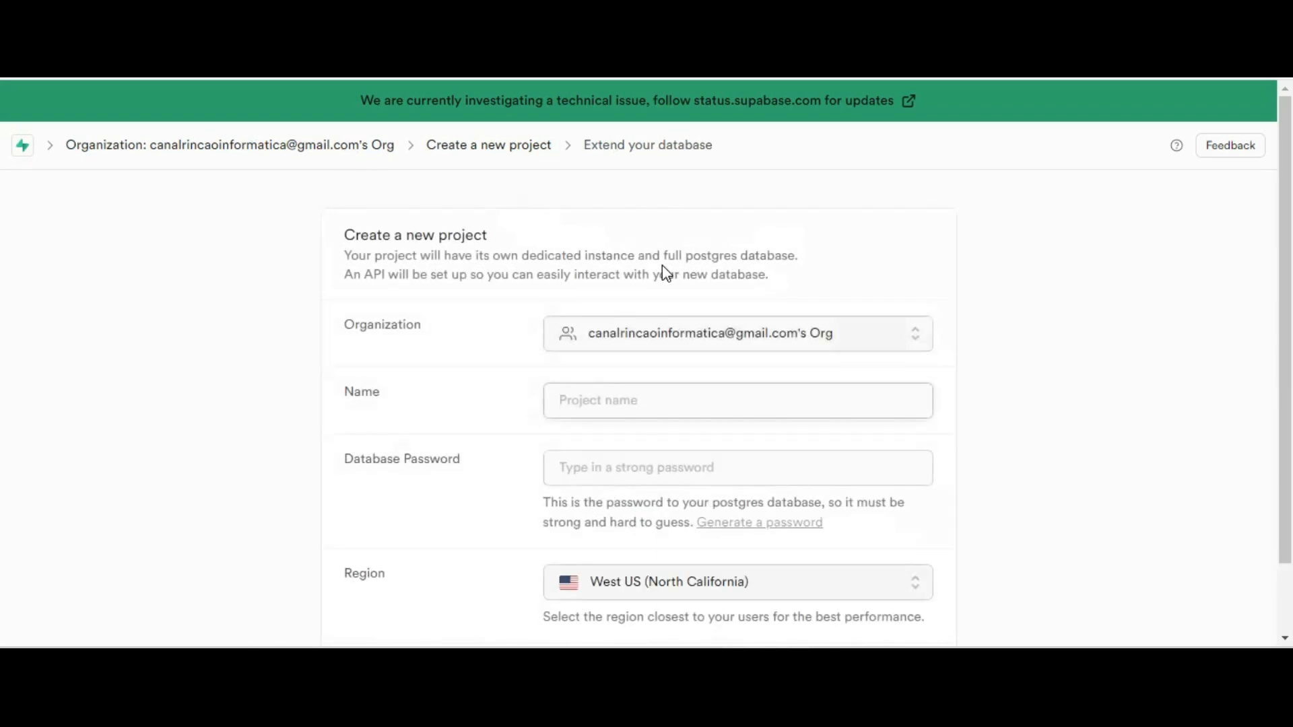
pyautogui.write('A')
pyautogui.write('utentica')
pyautogui.write('Sistema ')
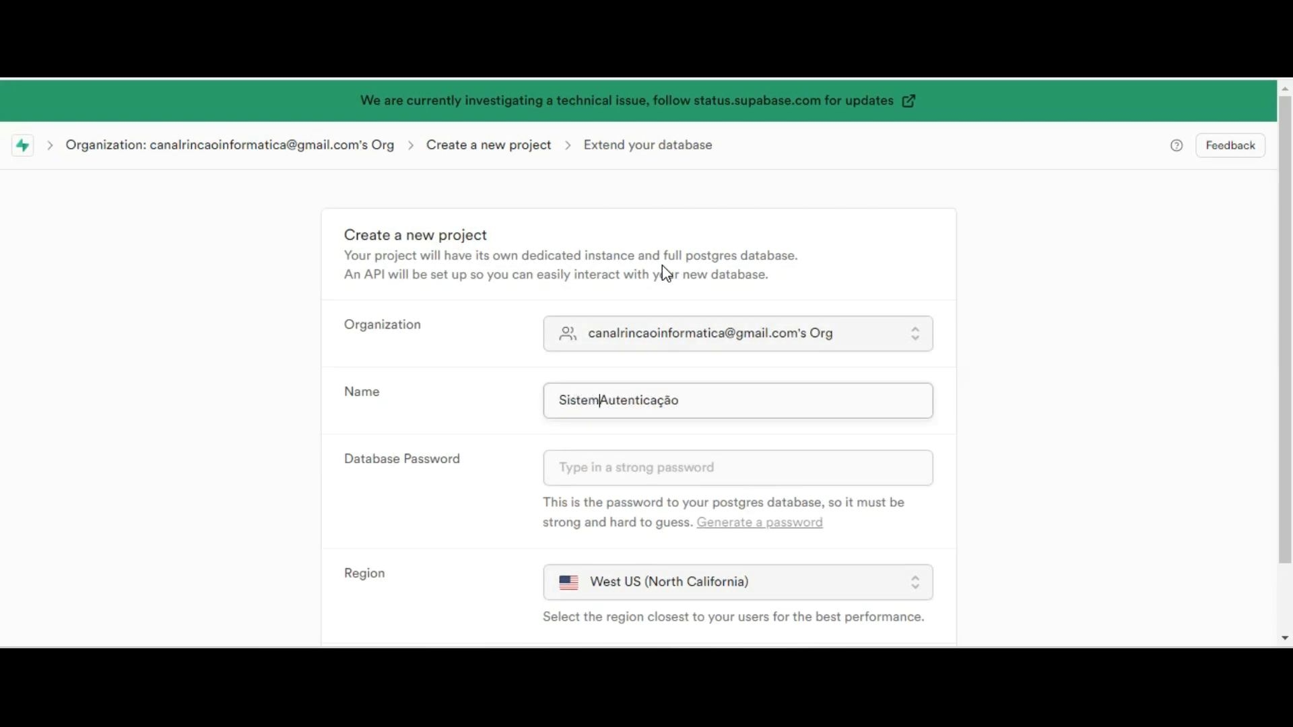
pyautogui.write('Login')
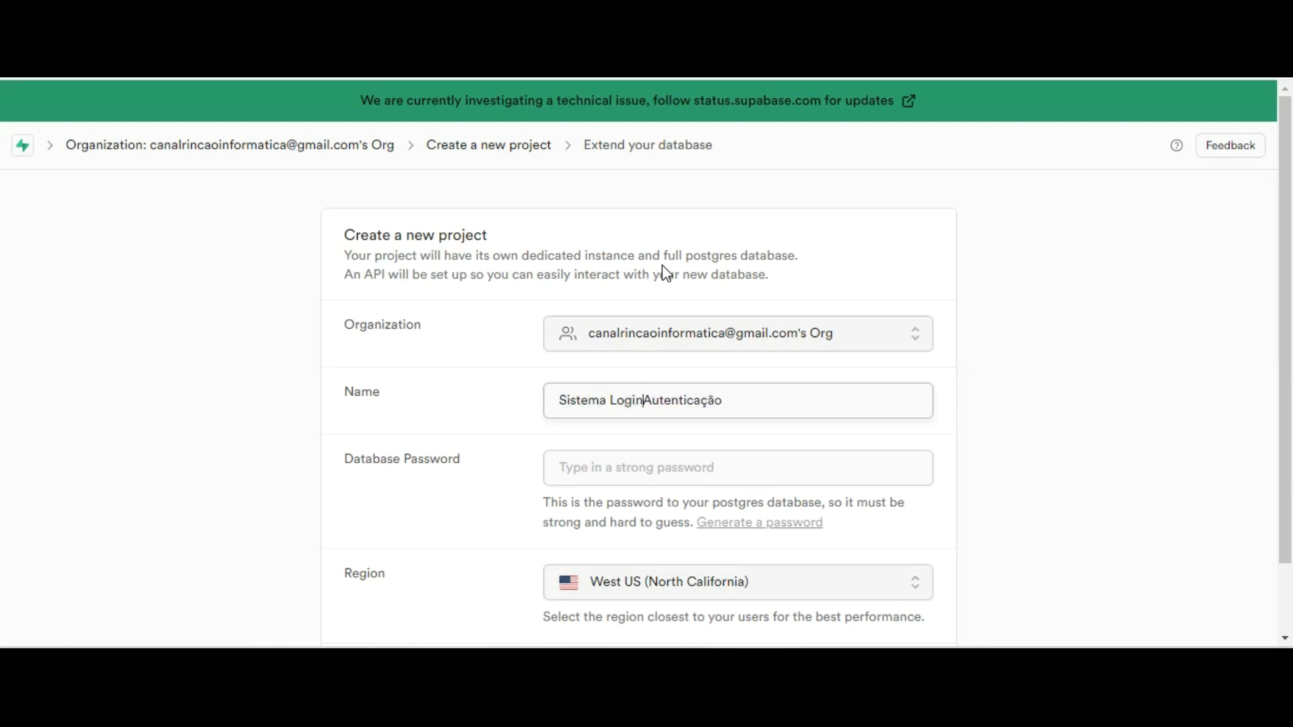
pyautogui.press('Tab')
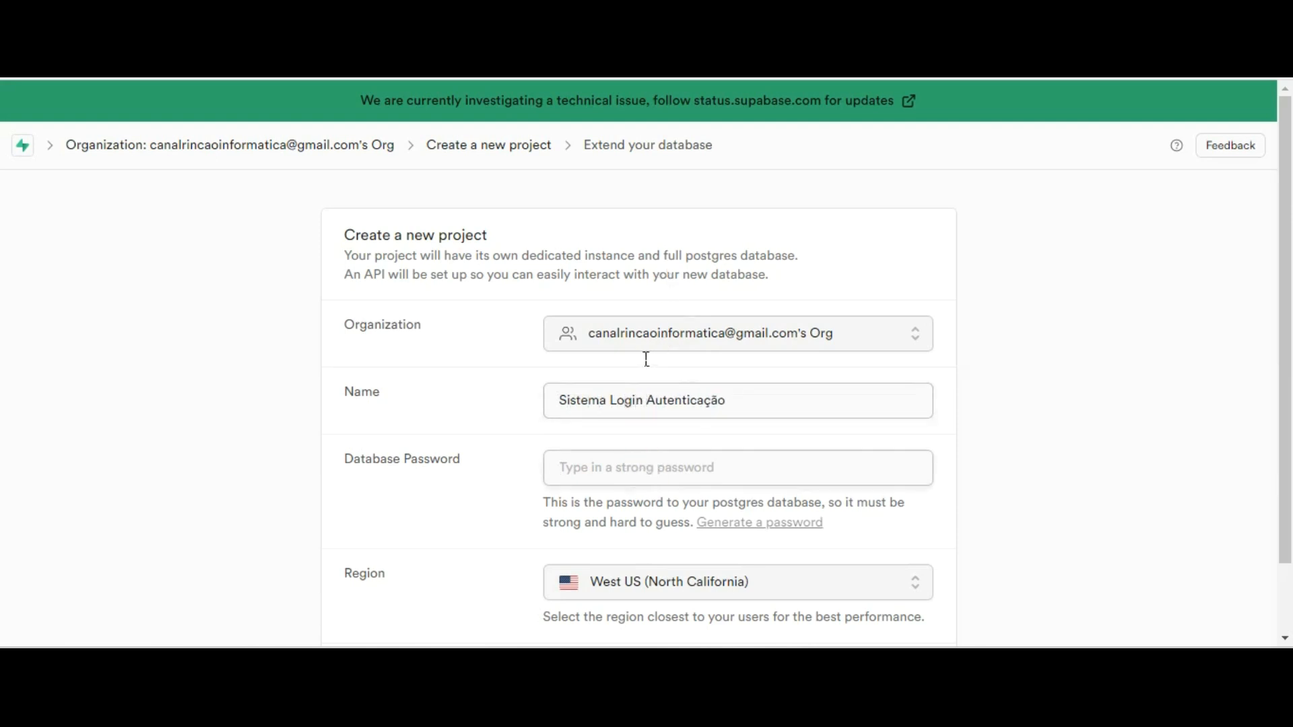
pyautogui.write('1234')
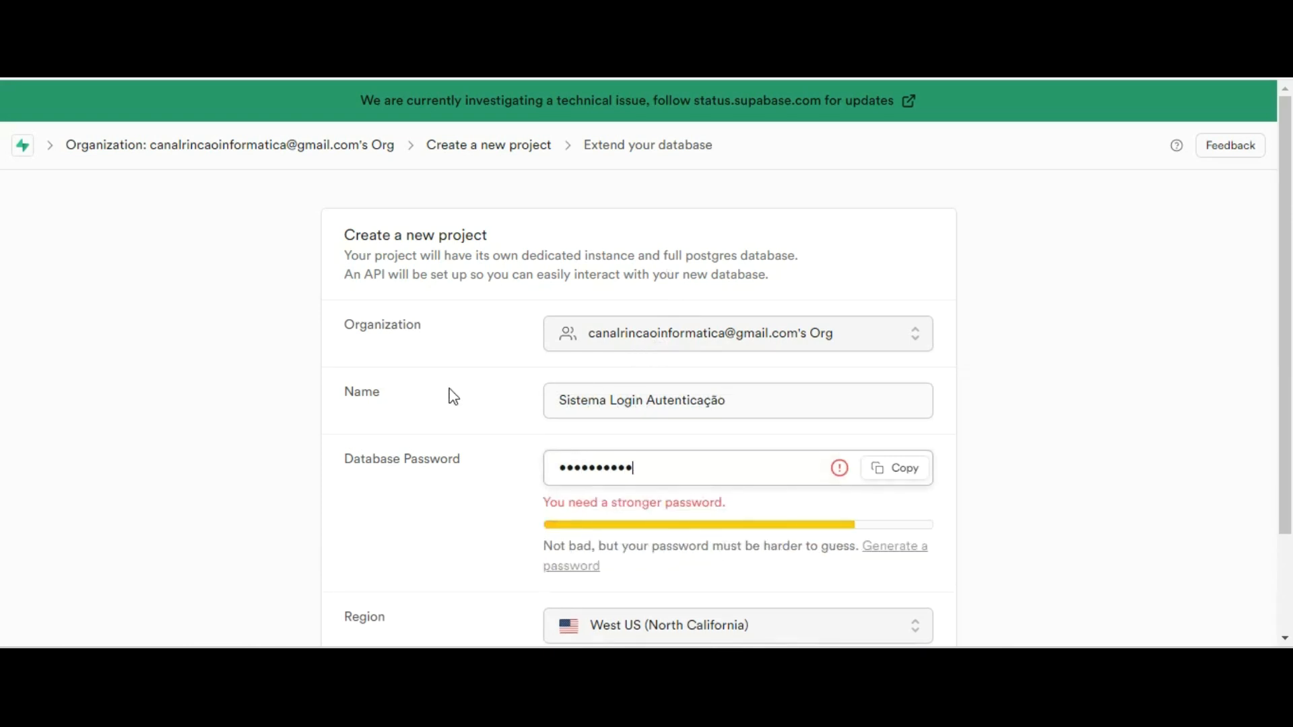
# Set the region to South America (São Paulo), finish the password, and create the project
pyautogui.scroll(-2, 482, 404)
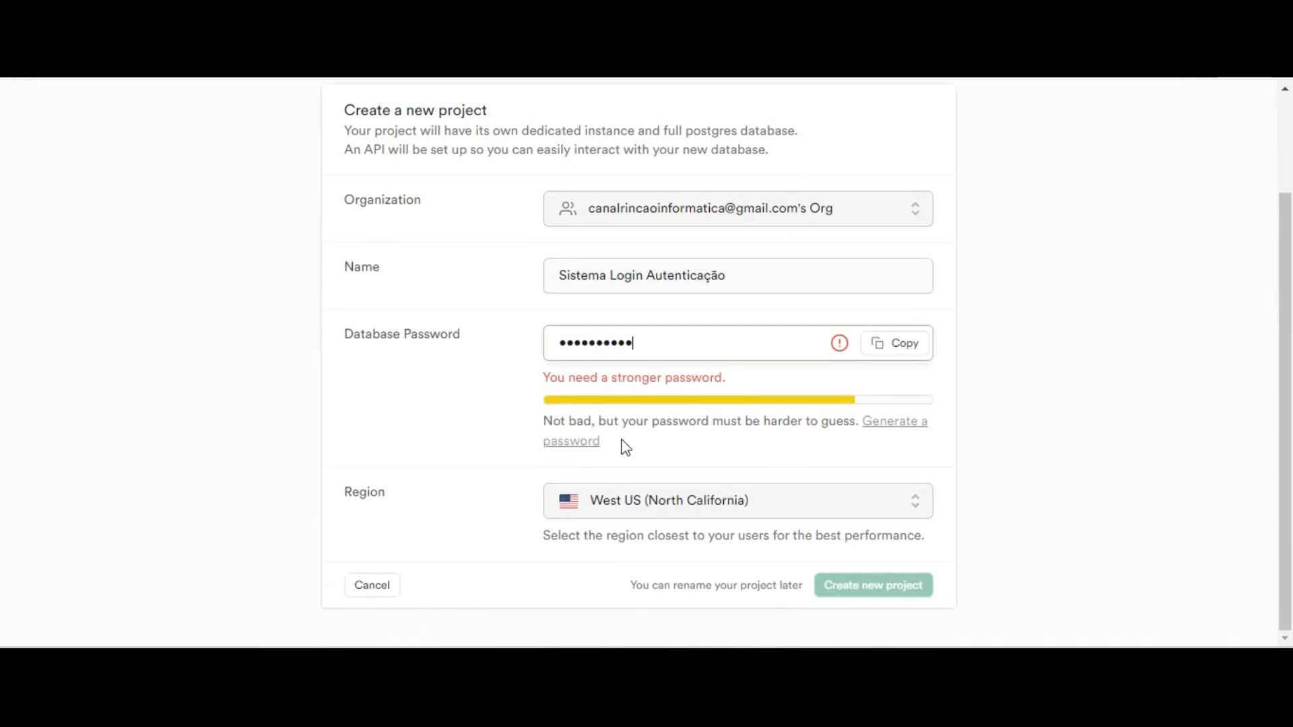
pyautogui.click(841, 507)
pyautogui.scroll(-3, 699, 284)
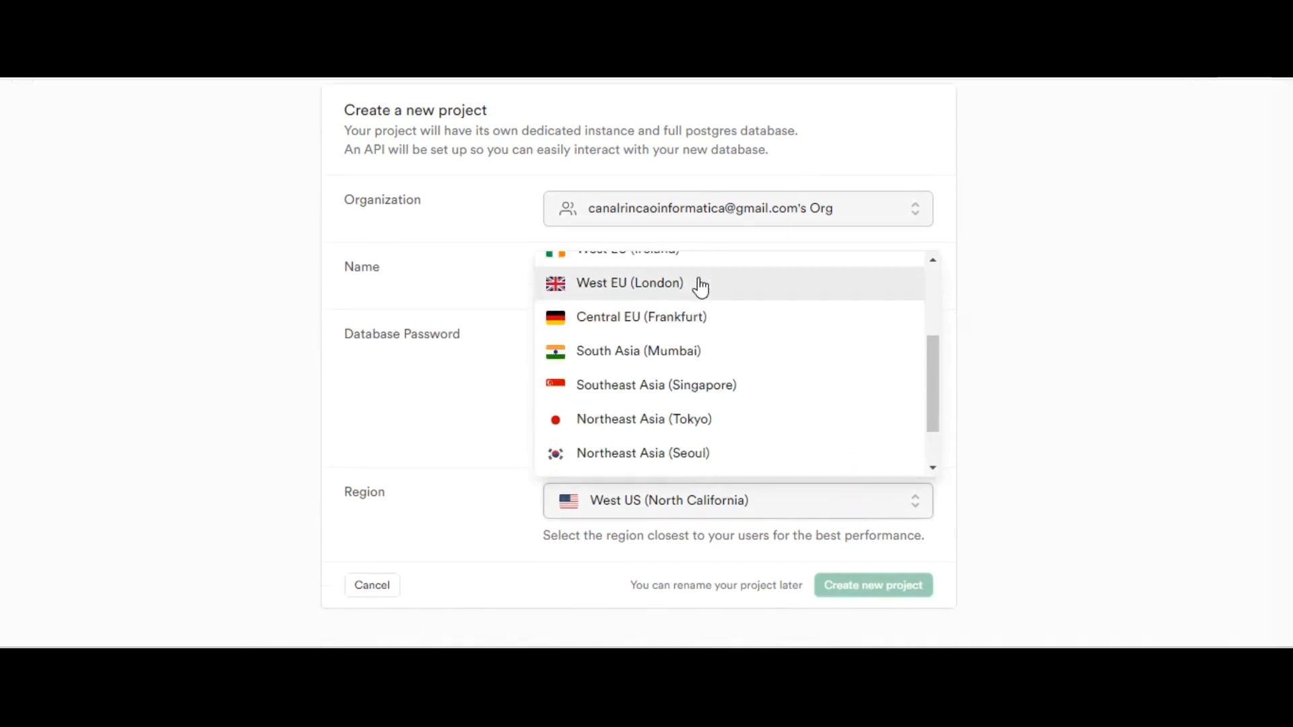
pyautogui.click(687, 449)
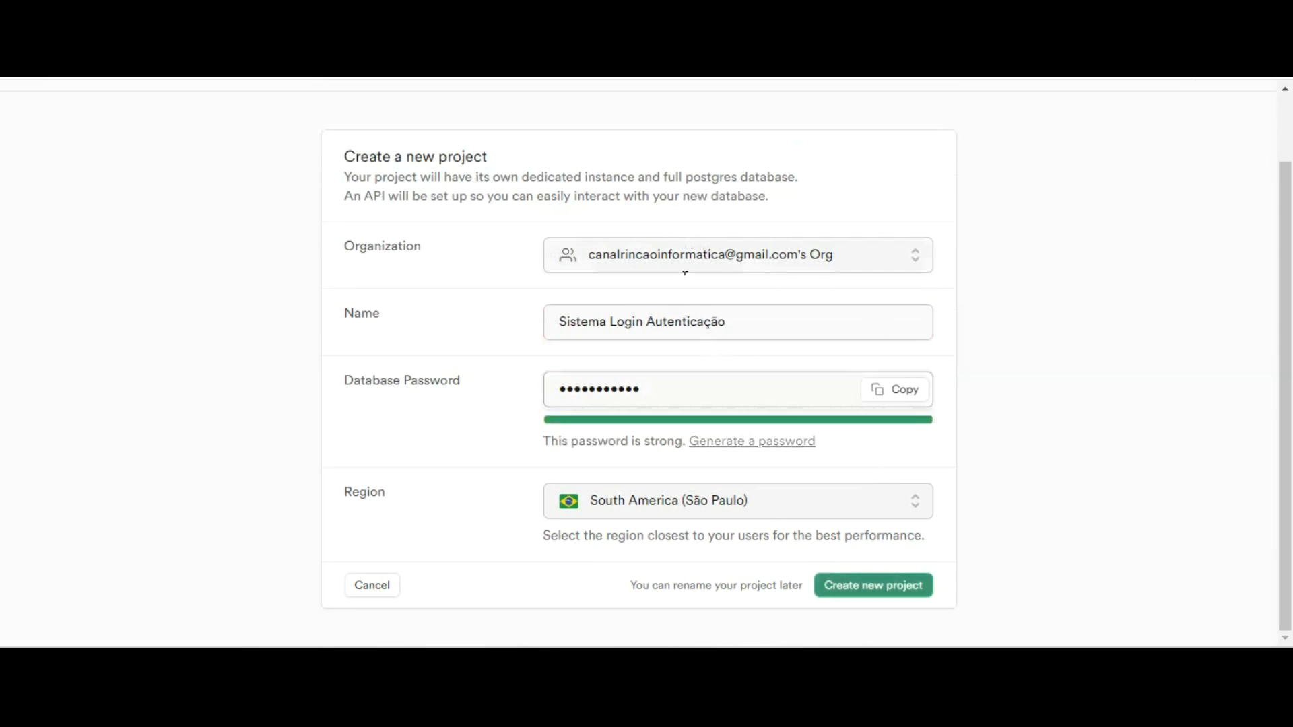
pyautogui.write('•')
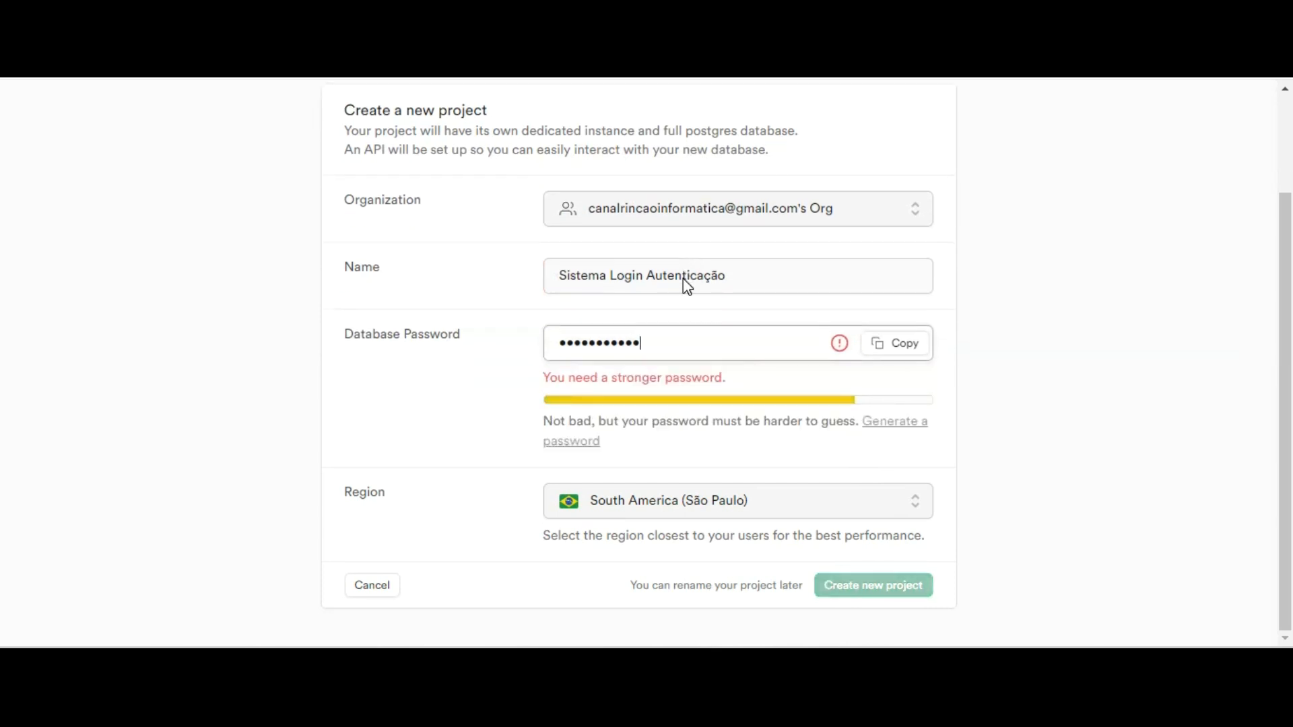
pyautogui.click(854, 585)
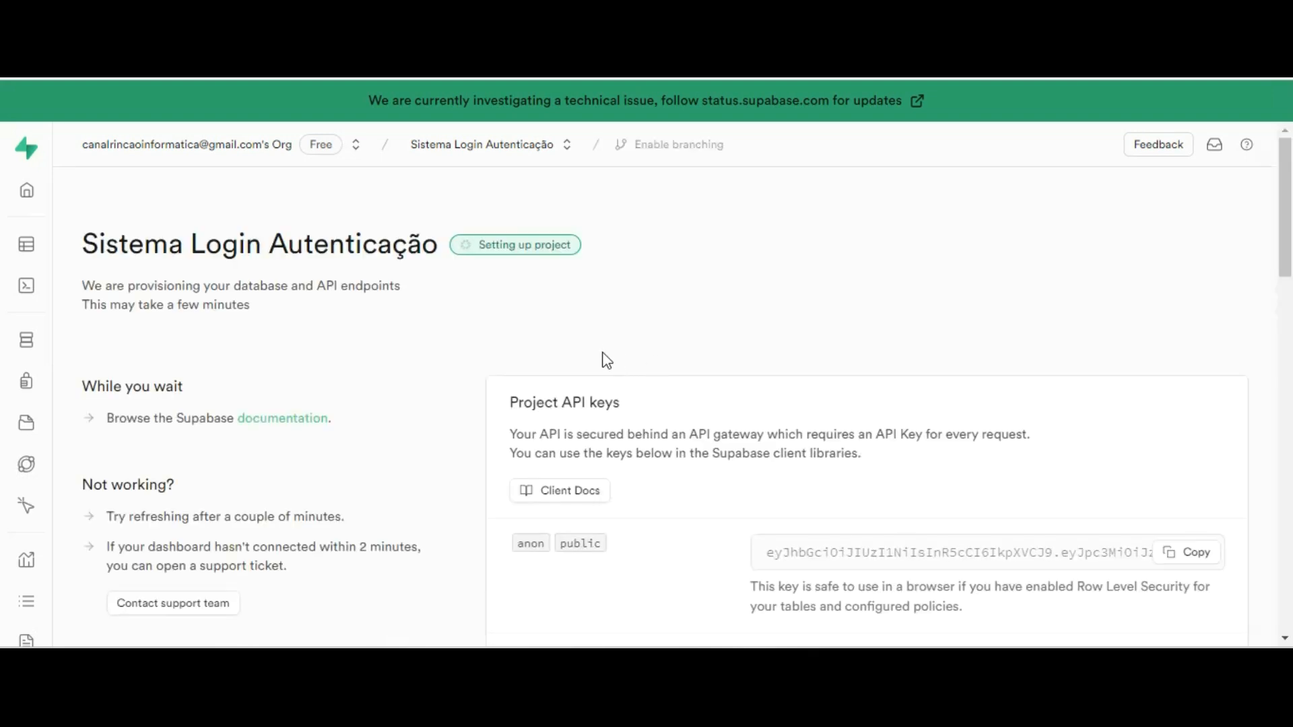
# Scroll the new project's home page to review its Project API keys and project URL
pyautogui.scroll(-3, 717, 367)
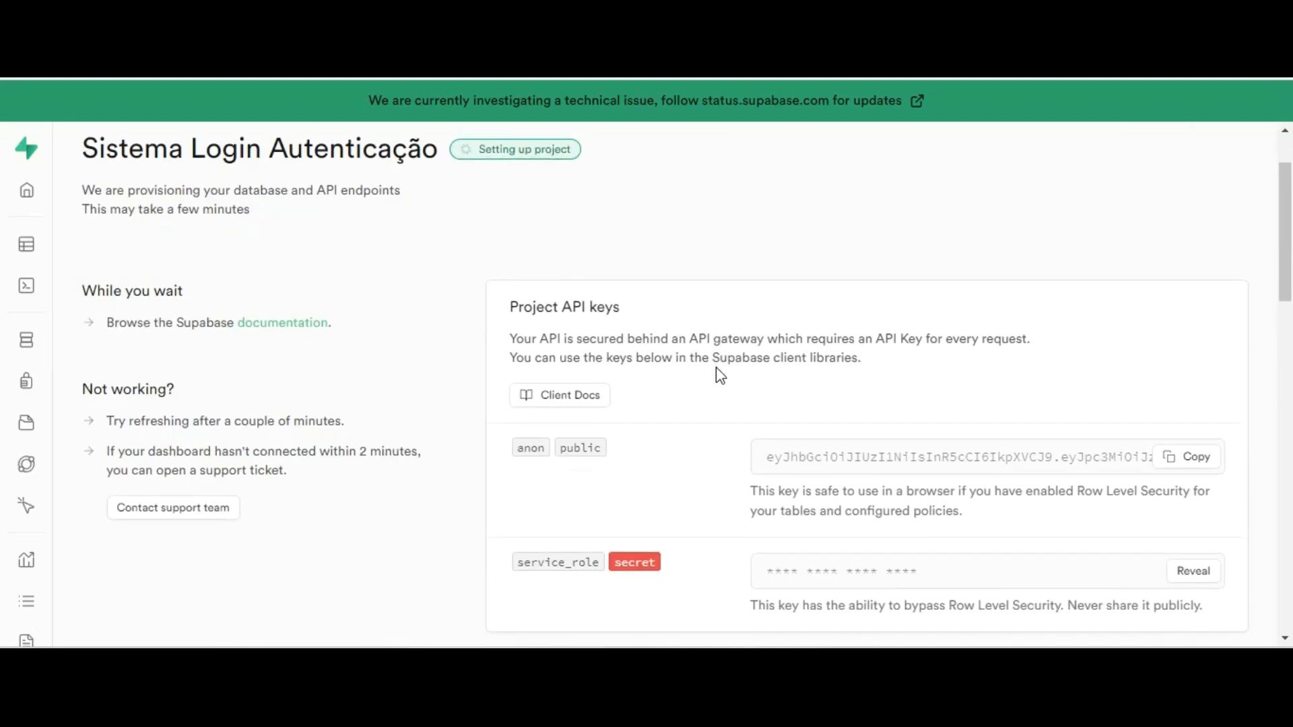
pyautogui.scroll(-5, 716, 316)
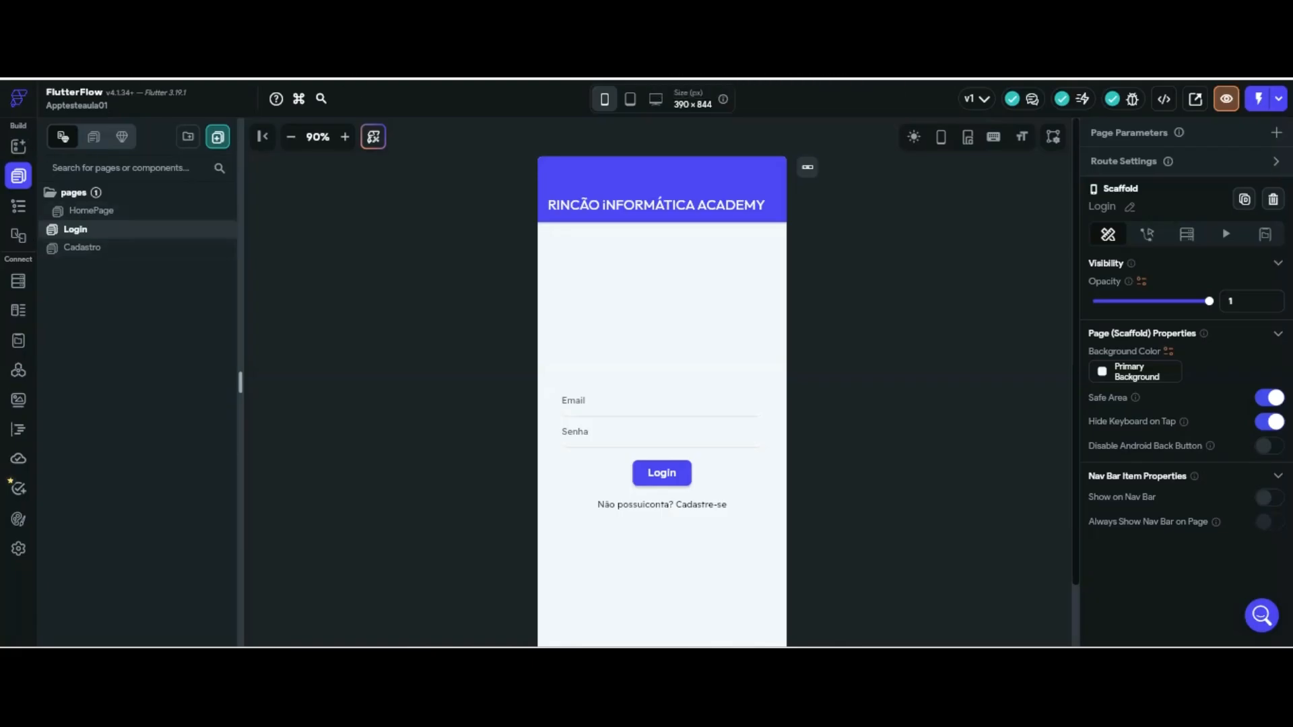
# Enable the Supabase integration in app settings and paste the Supabase project URL as the API URL
pyautogui.click(18, 548)
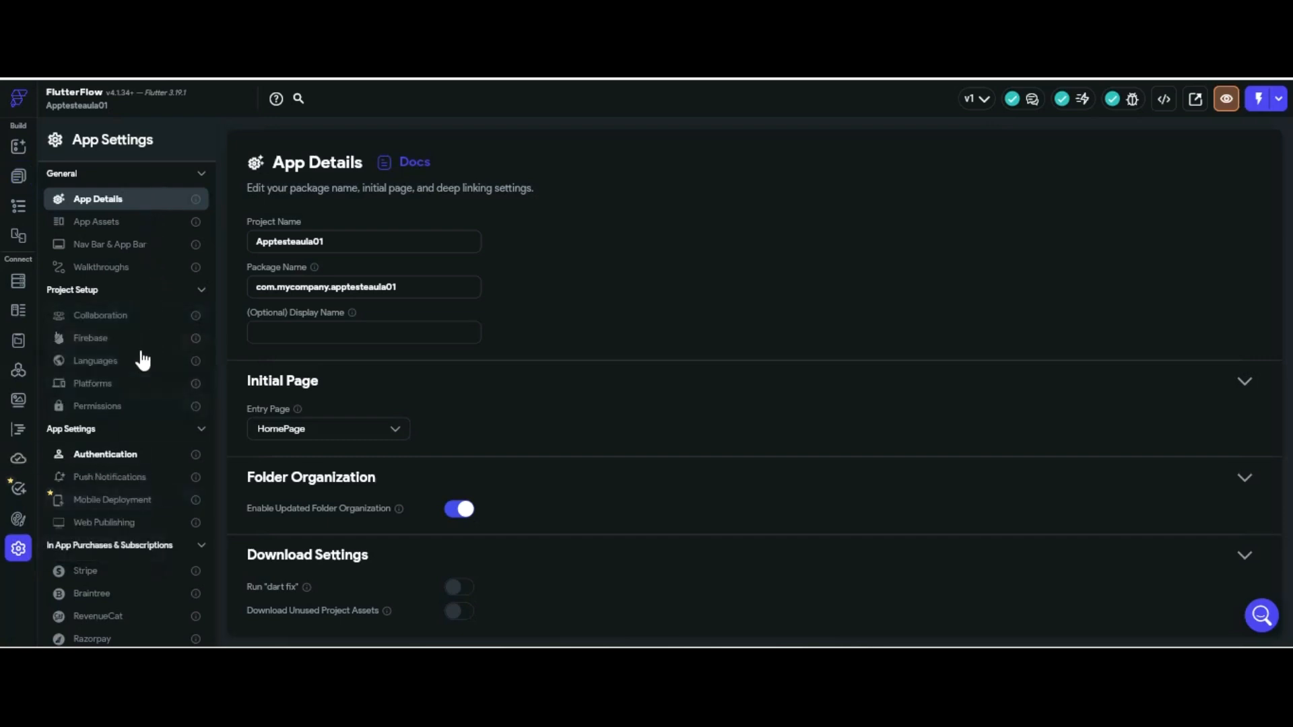
pyautogui.scroll(-2, 120, 335)
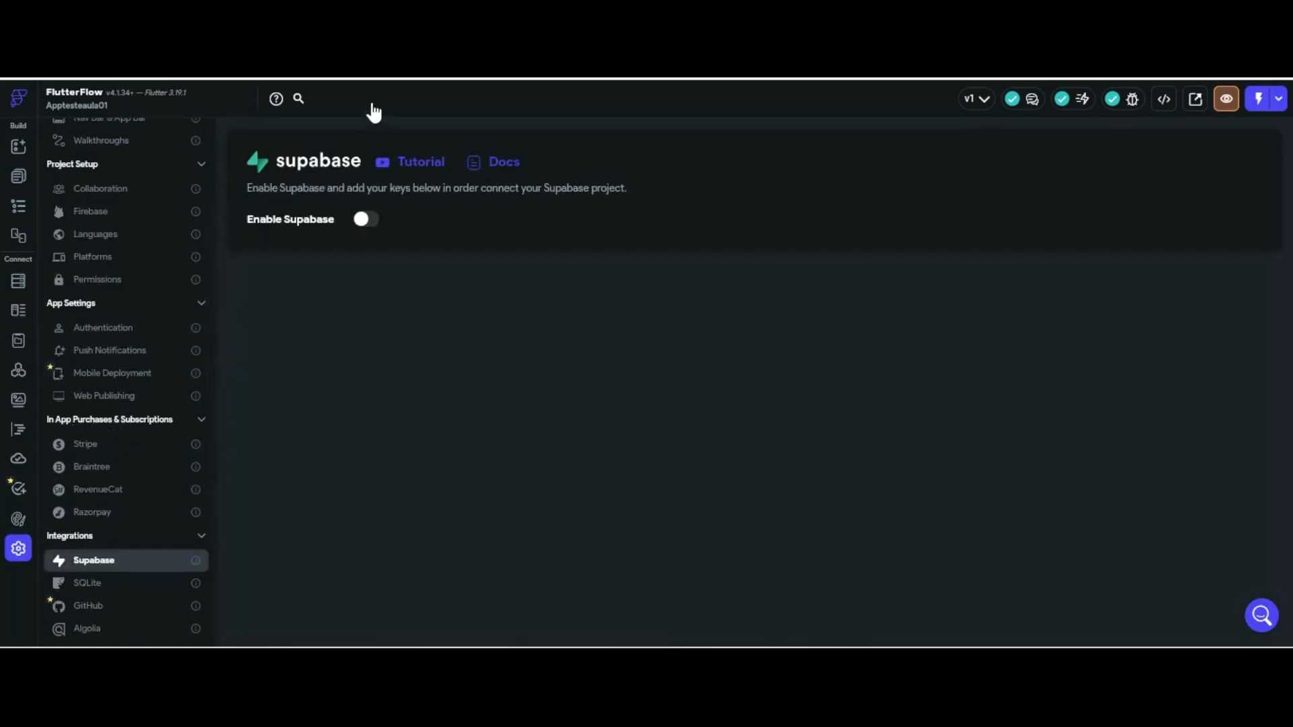
pyautogui.click(365, 219)
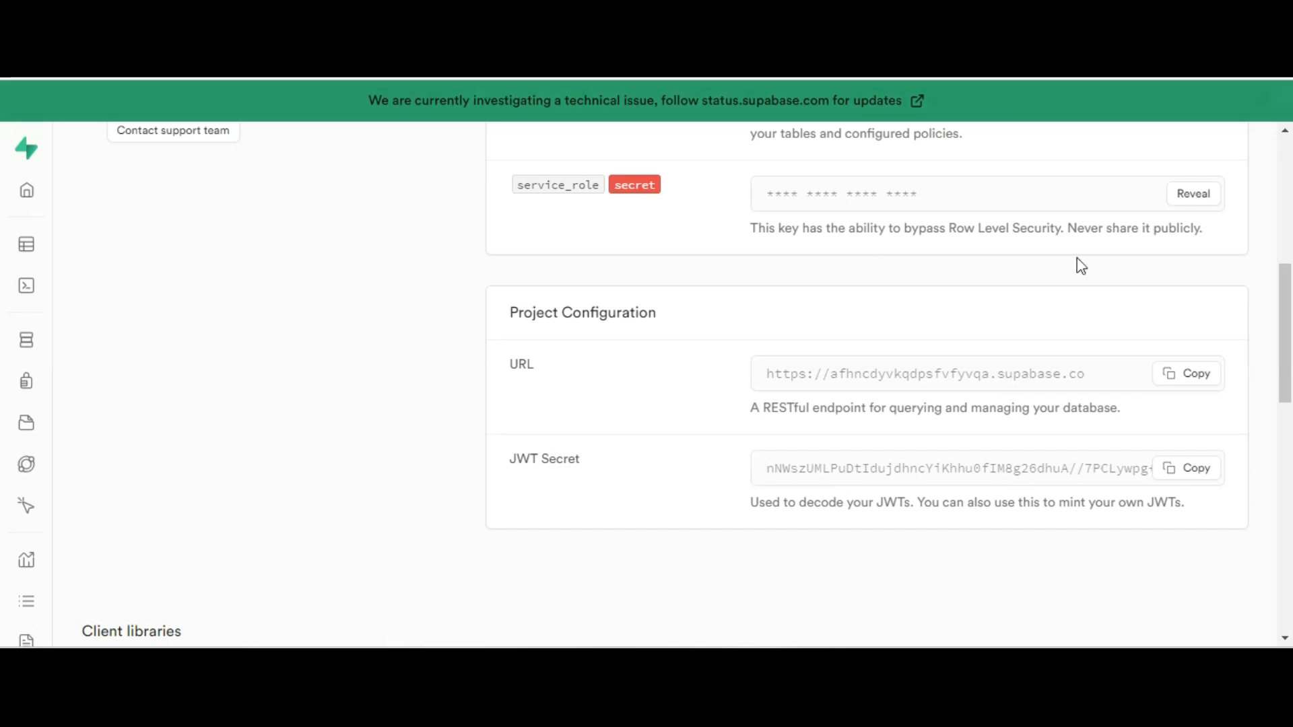
pyautogui.click(1186, 373)
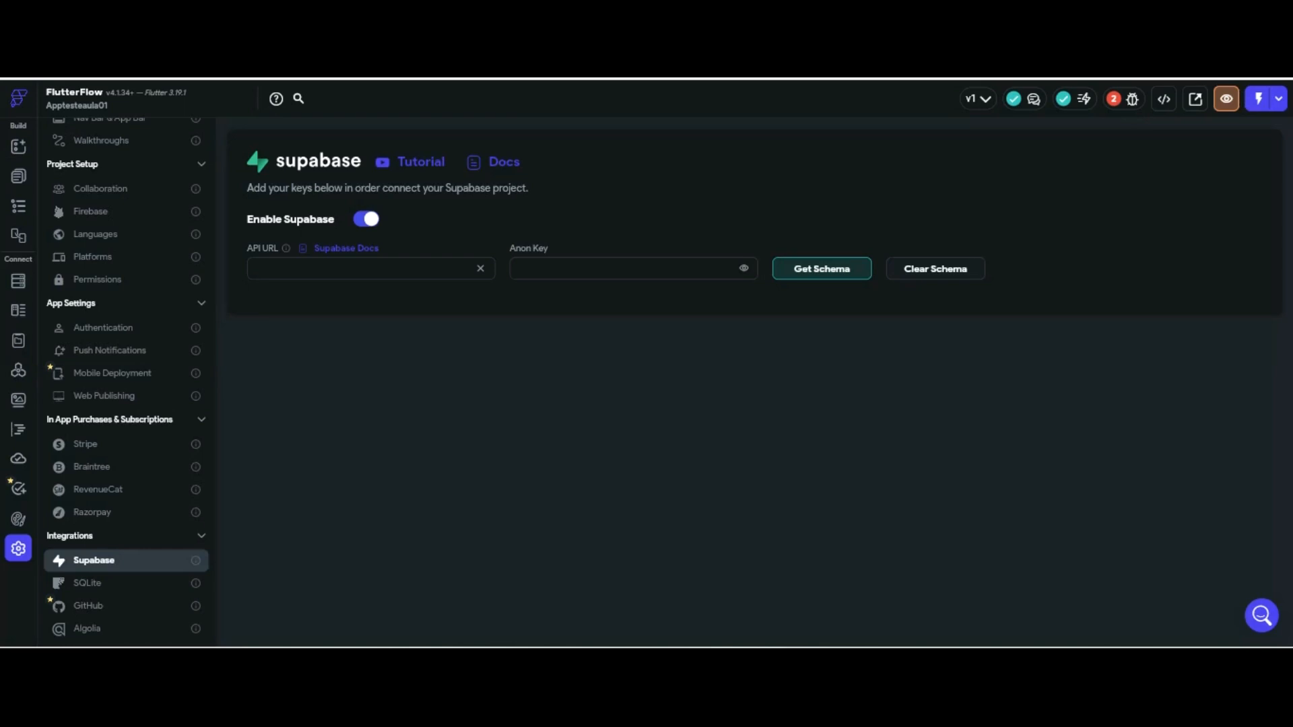
pyautogui.click(419, 268)
pyautogui.hotkey('ctrl', 'v')
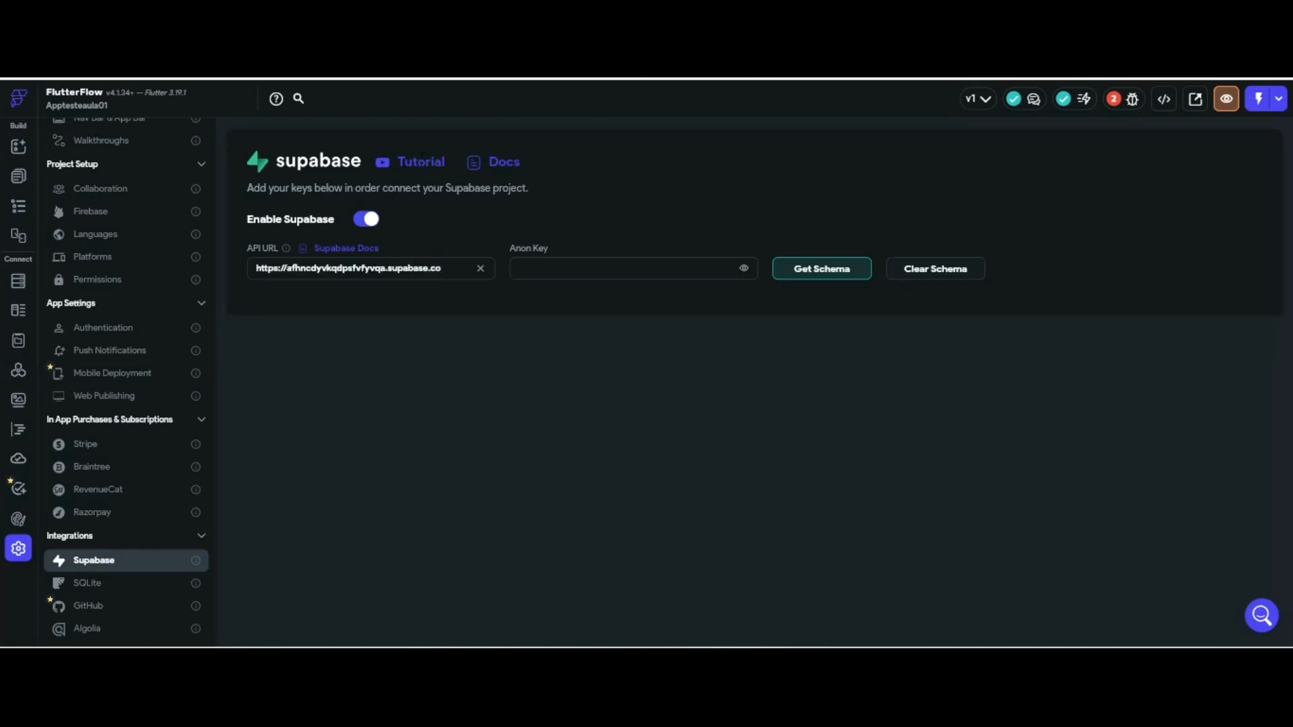
# Paste the JWT secret into Anon Key, try Get Schema, then reveal and delete the wrong key
pyautogui.click(983, 178)
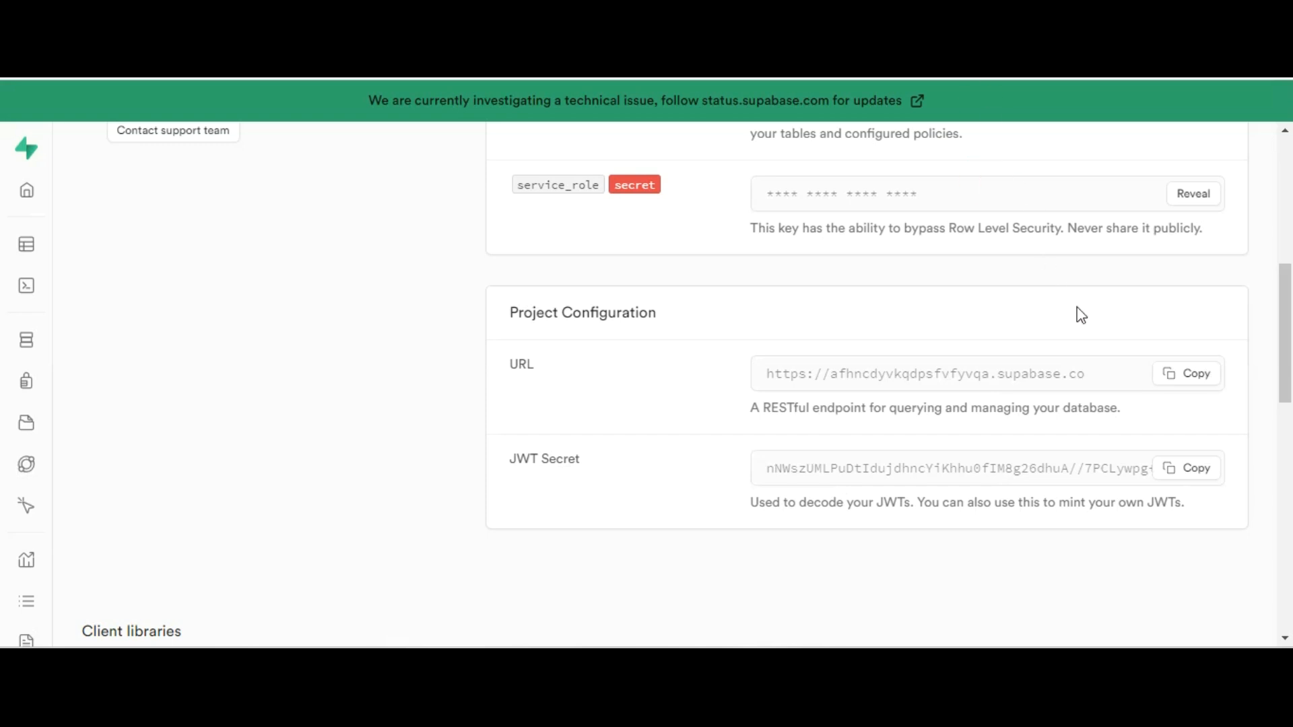
pyautogui.click(1187, 468)
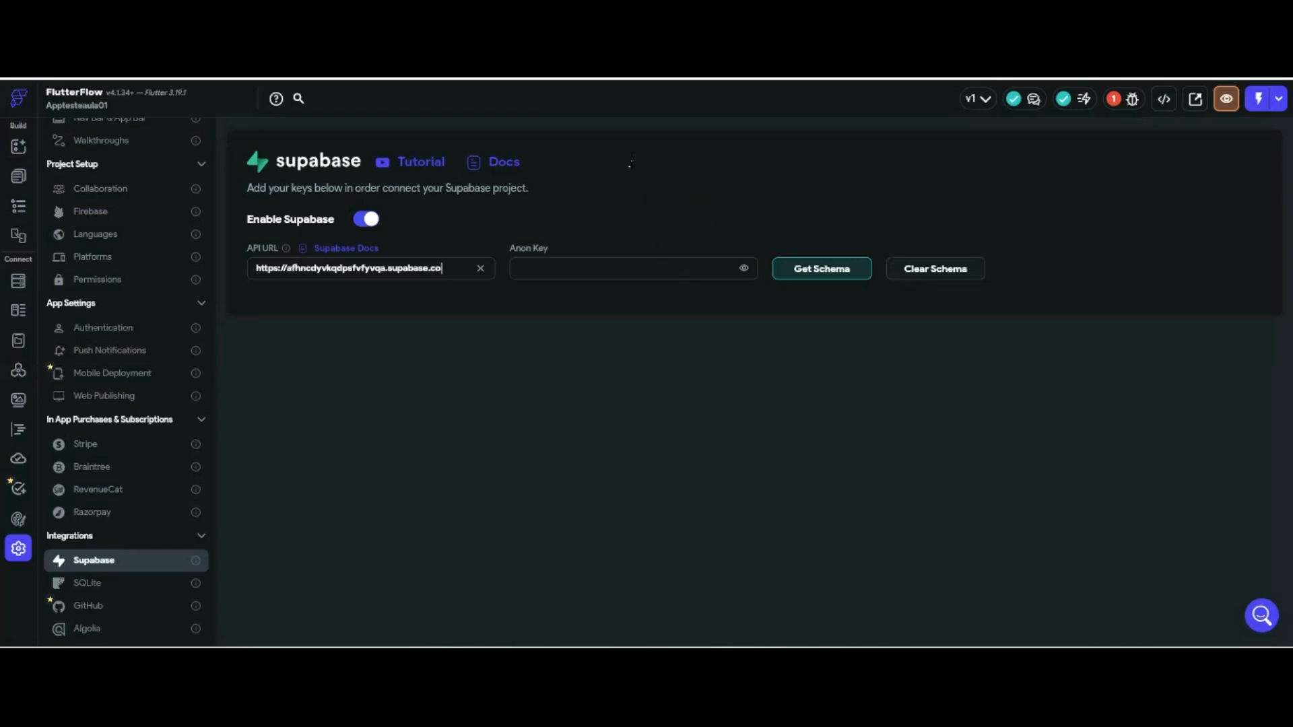
pyautogui.click(630, 269)
pyautogui.hotkey('ctrl', 'v')
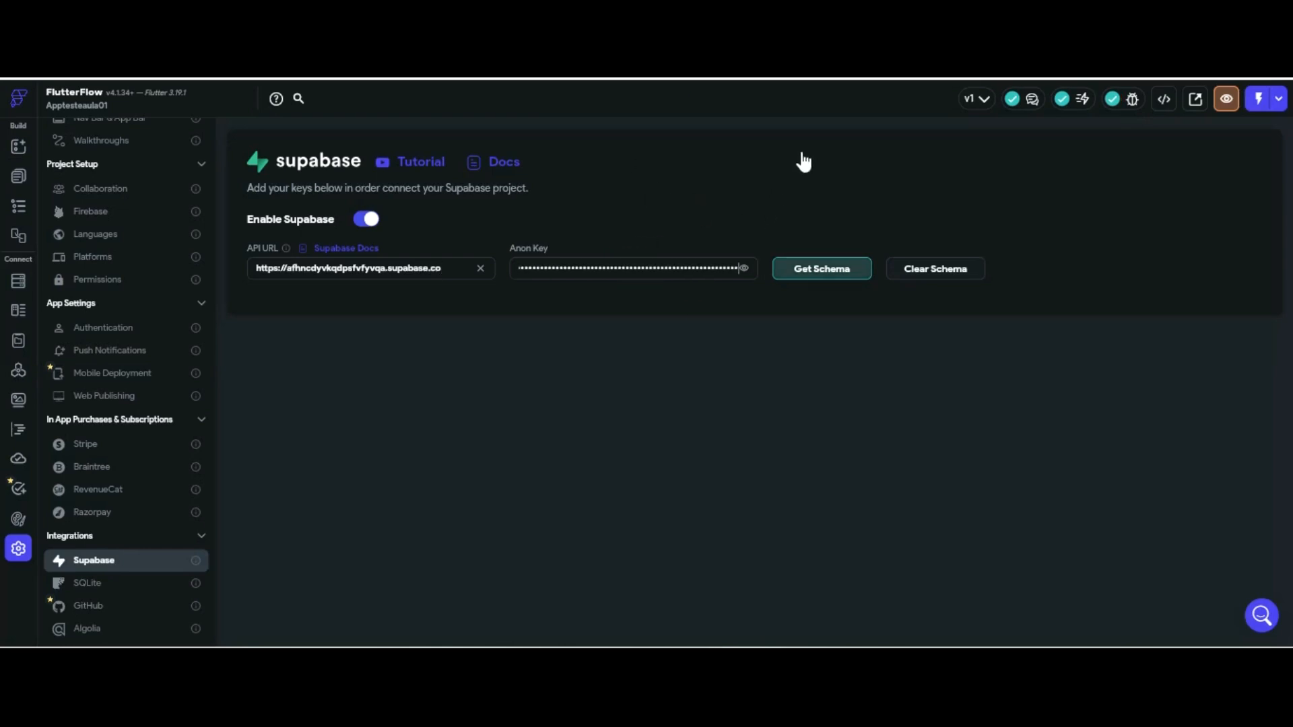
pyautogui.click(821, 268)
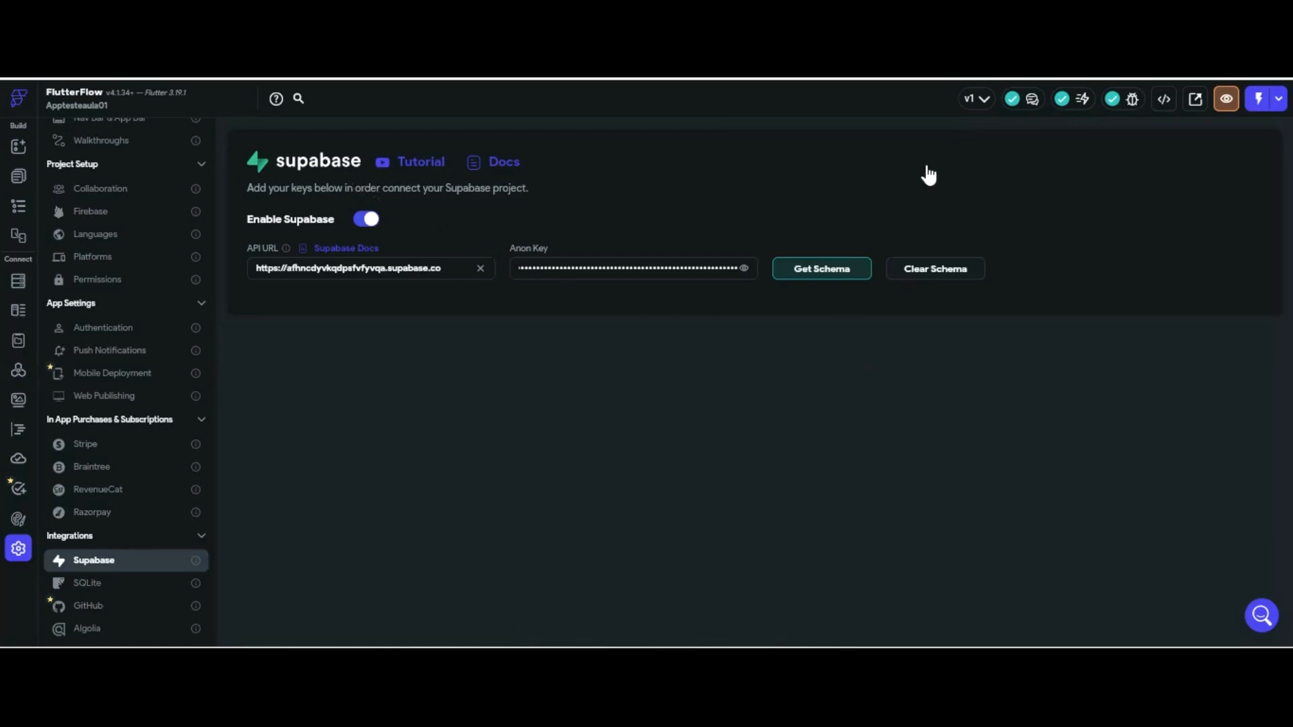
pyautogui.click(744, 268)
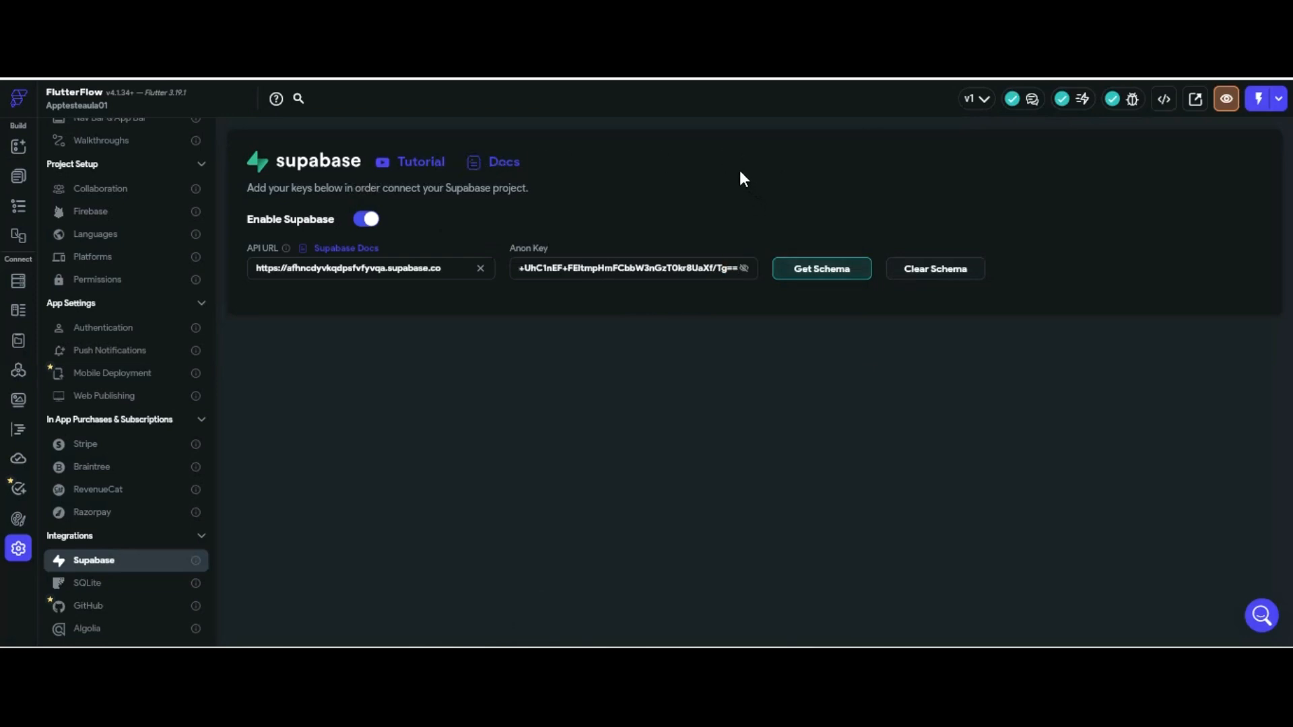
pyautogui.moveTo(739, 268); pyautogui.dragTo(491, 266)
pyautogui.press('BackSpace')
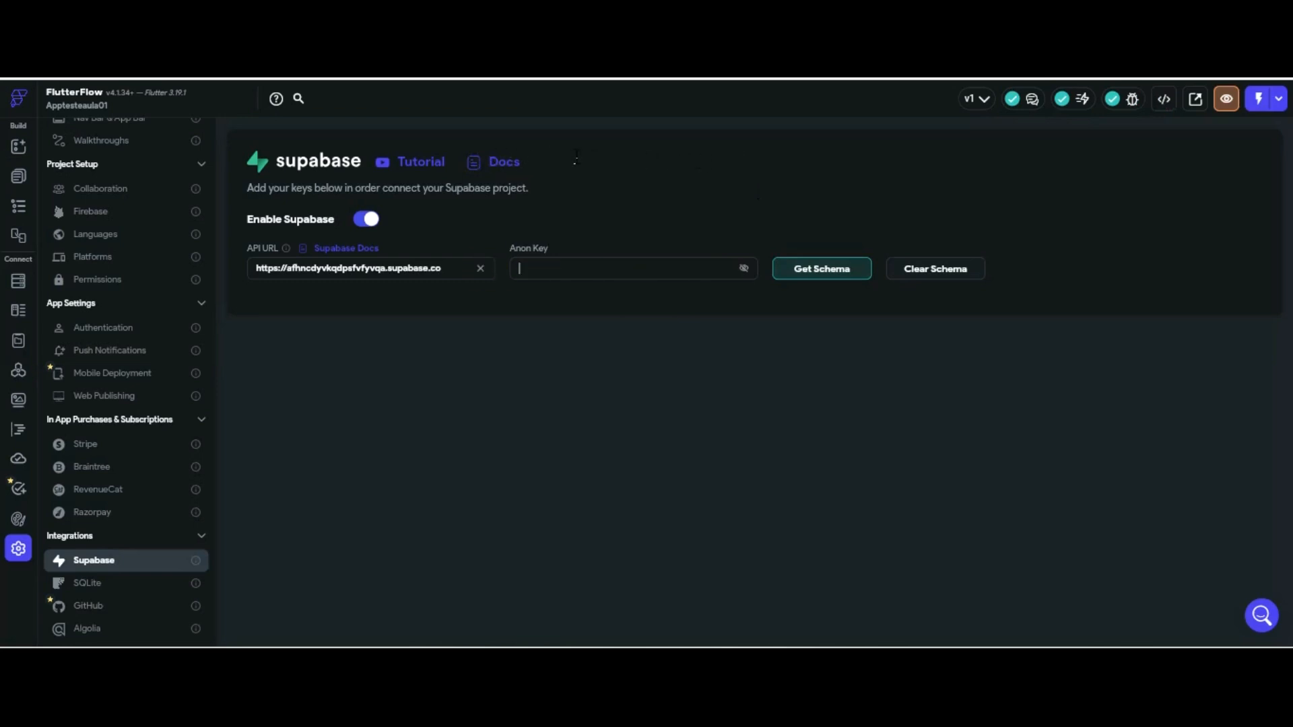
# Copy the anon public key from the Supabase project's Project API section
pyautogui.click(835, 27)
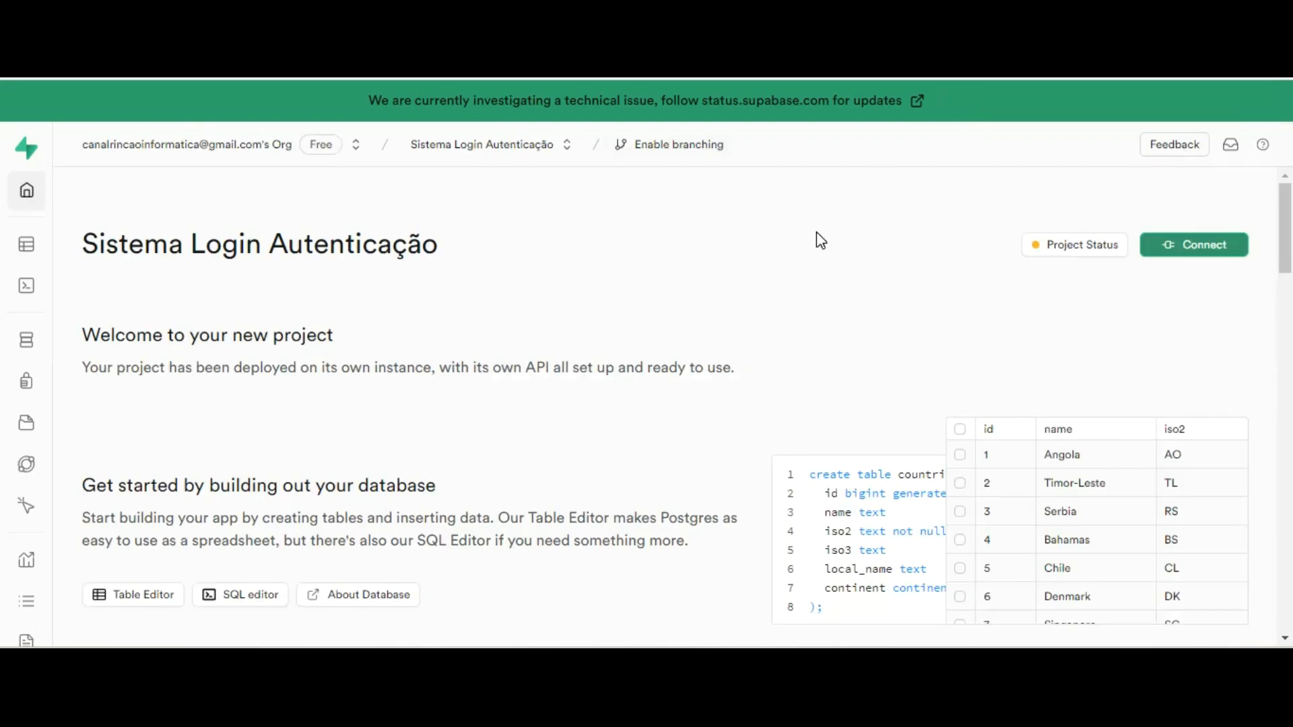
pyautogui.scroll(-1, 442, 219)
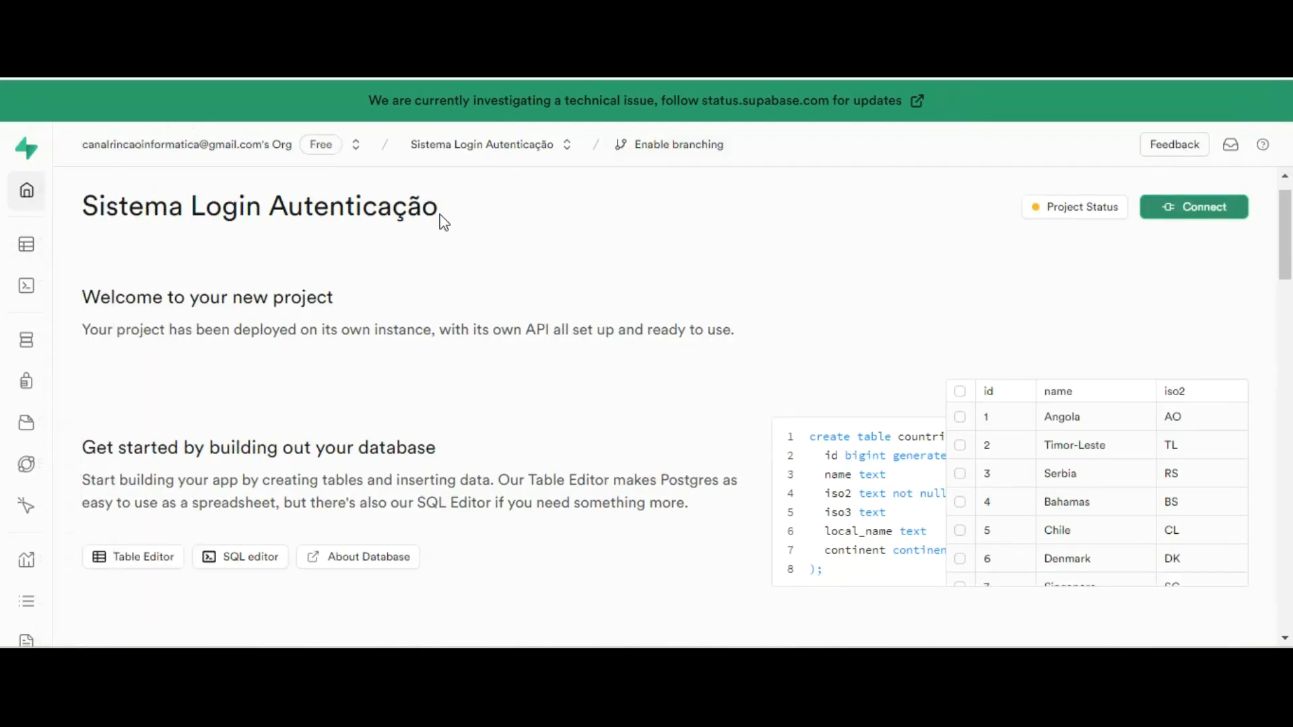
pyautogui.scroll(-10, 442, 220)
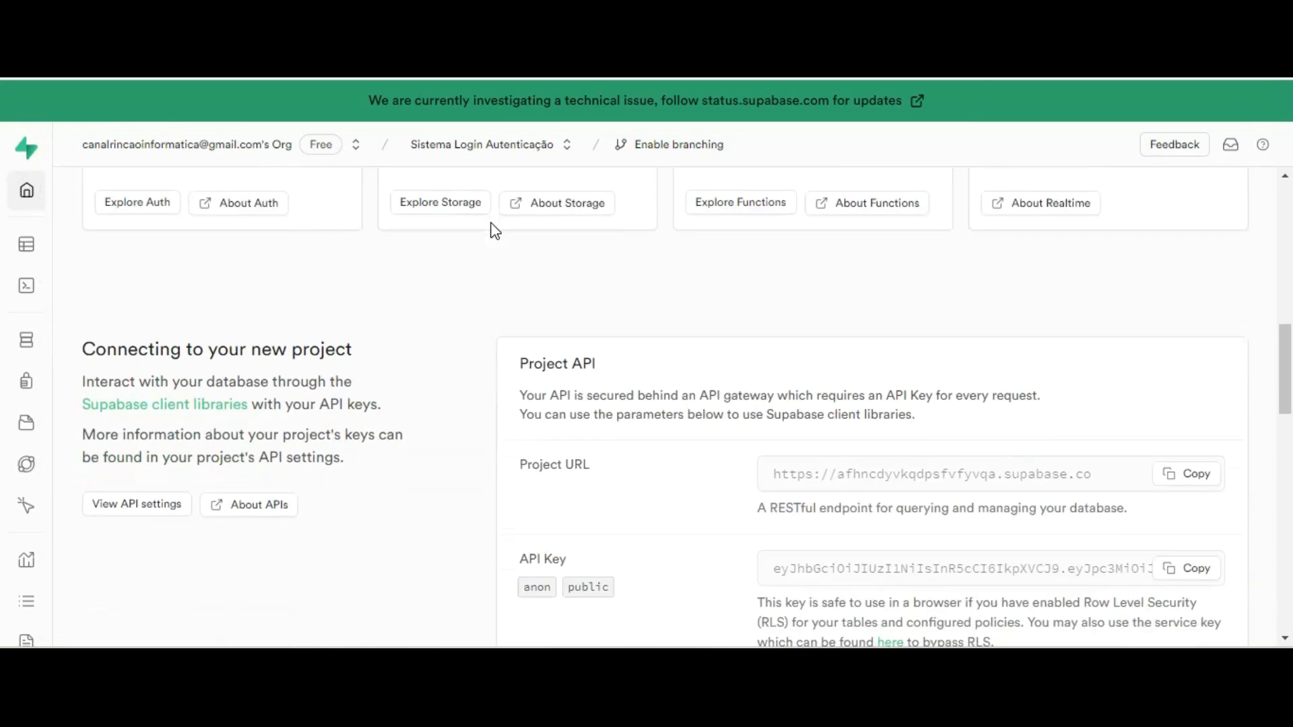
pyautogui.scroll(-3, 494, 231)
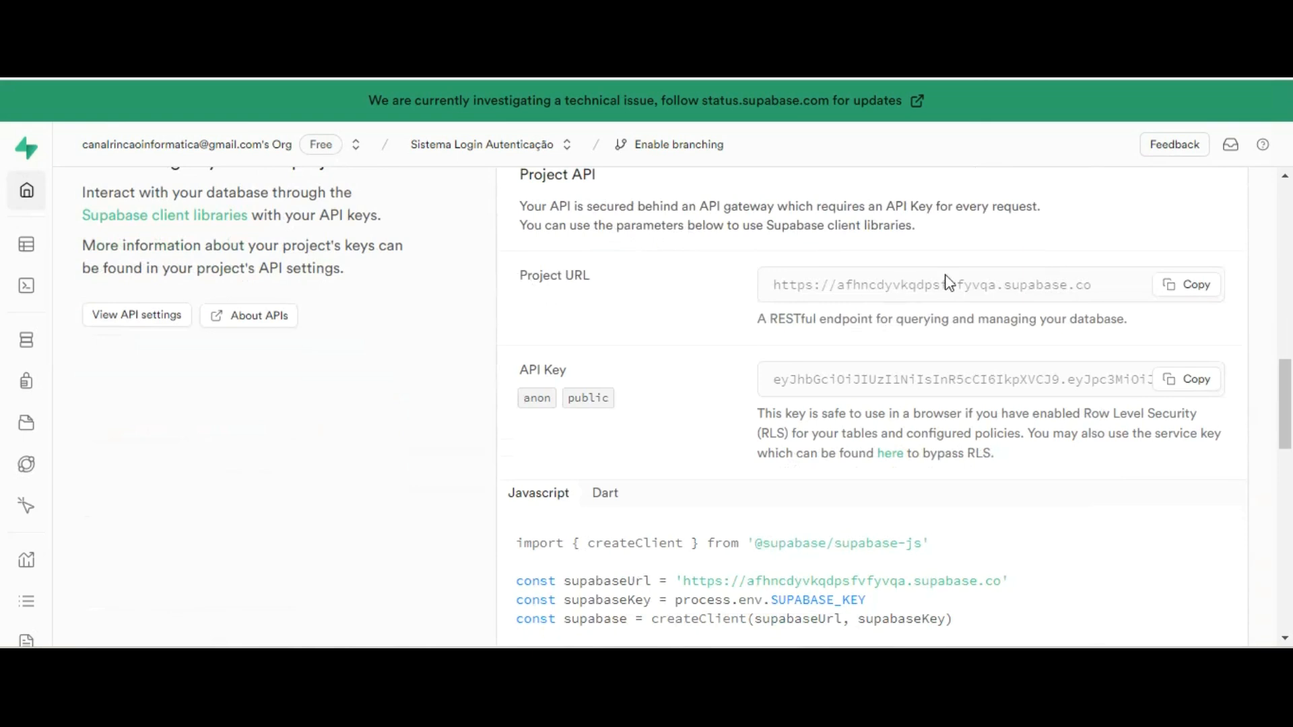
pyautogui.click(1185, 379)
# Paste the anon public key into FlutterFlow's Anon Key field and open Authentication settings
pyautogui.click(629, 41)
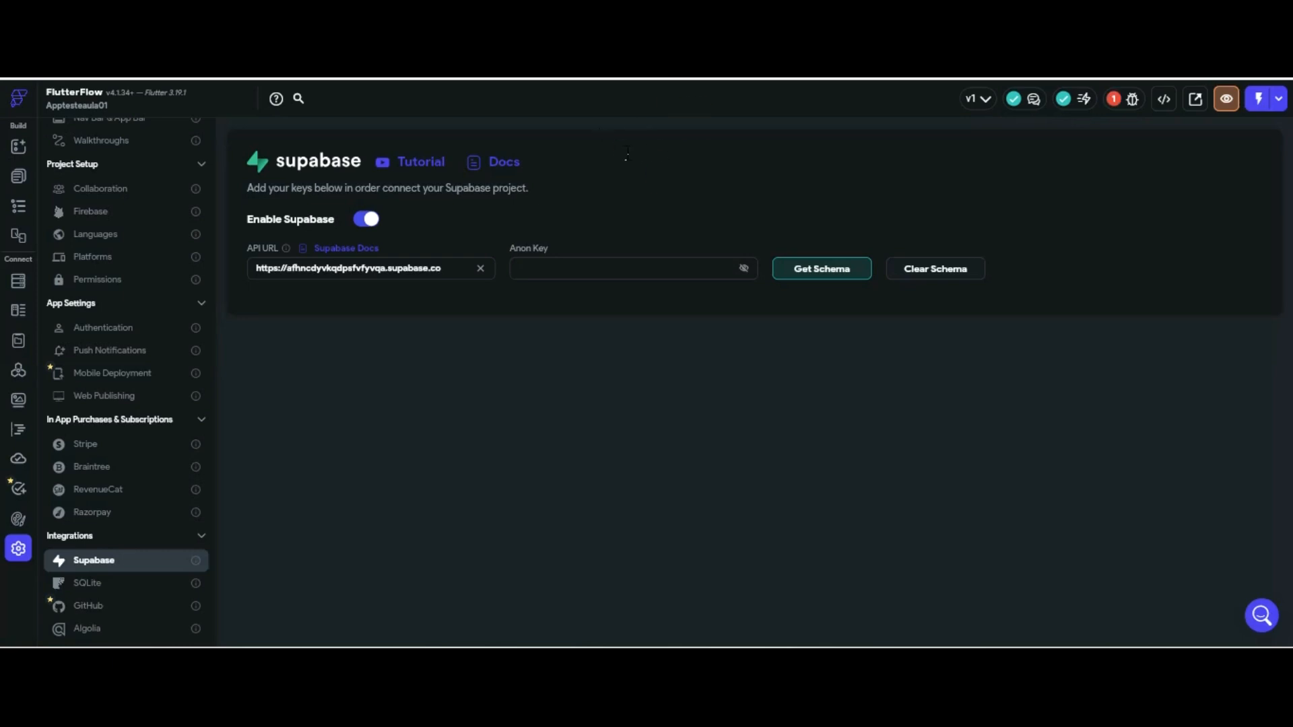
pyautogui.hotkey('ctrl', 'v')
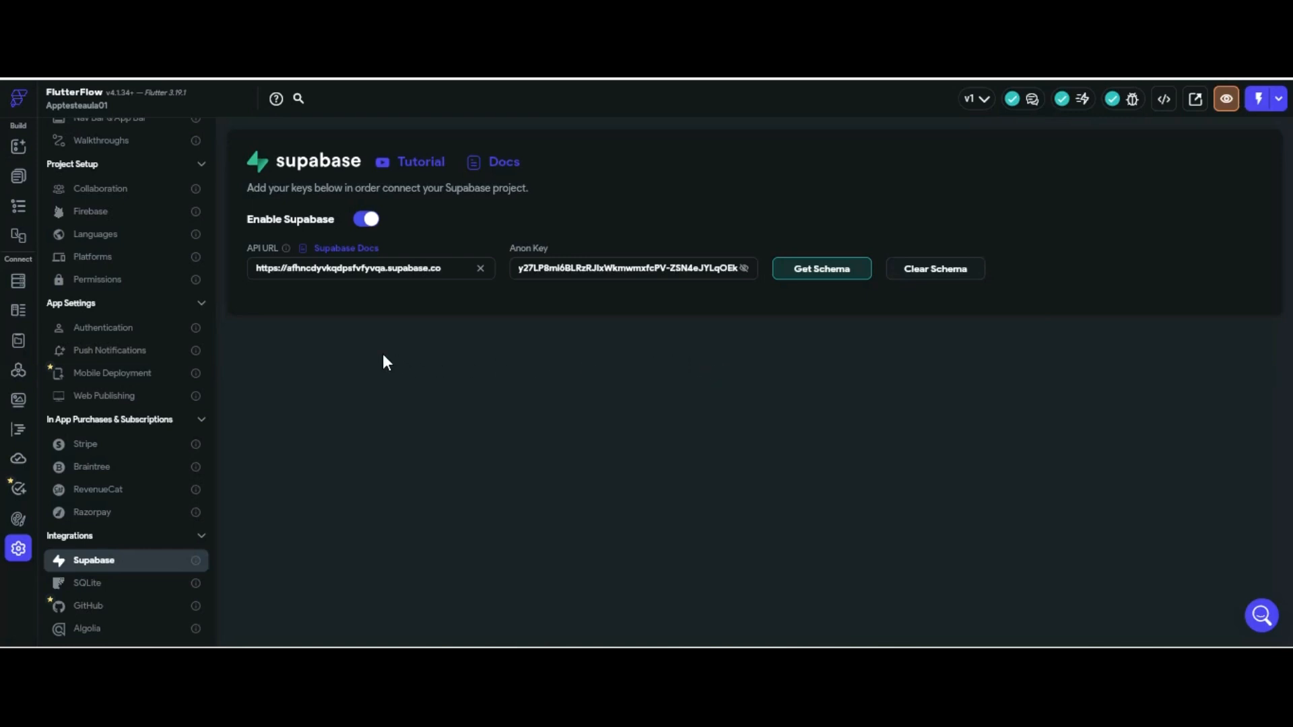
pyautogui.click(115, 327)
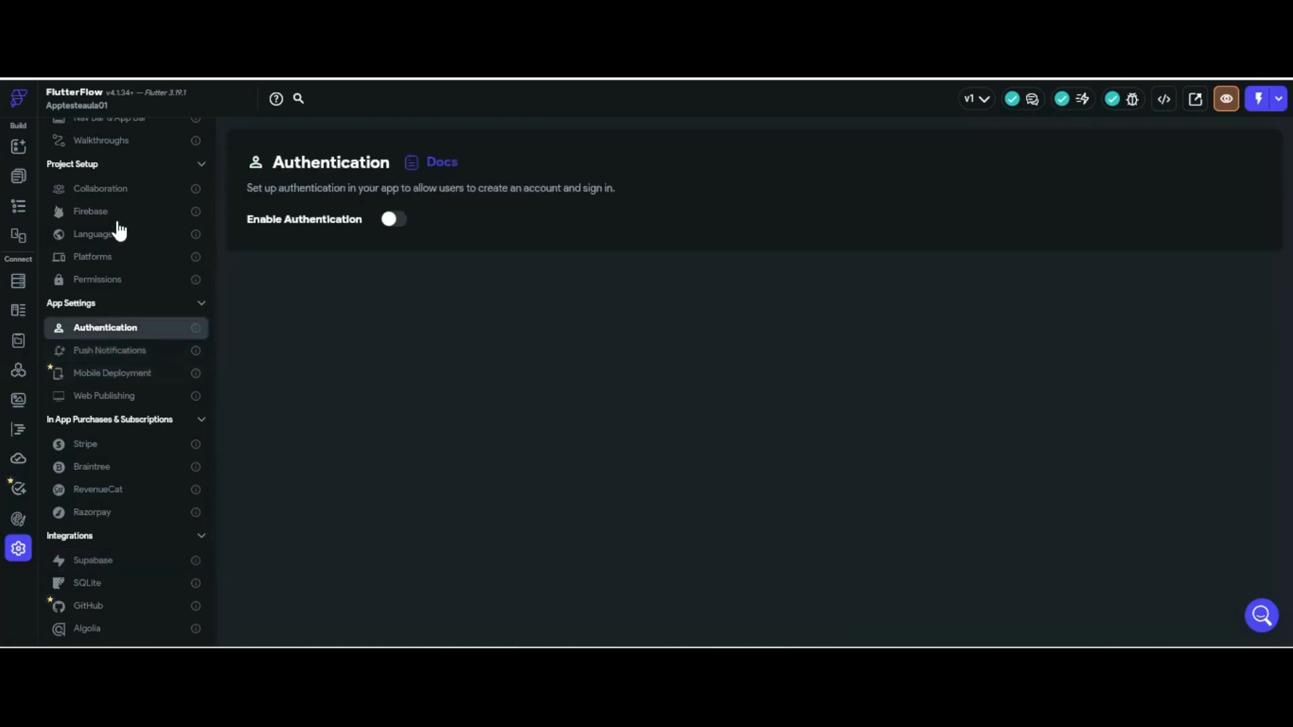
# Enable Supabase authentication with Login as the entry page and HomePage as the logged-in page
pyautogui.click(398, 218)
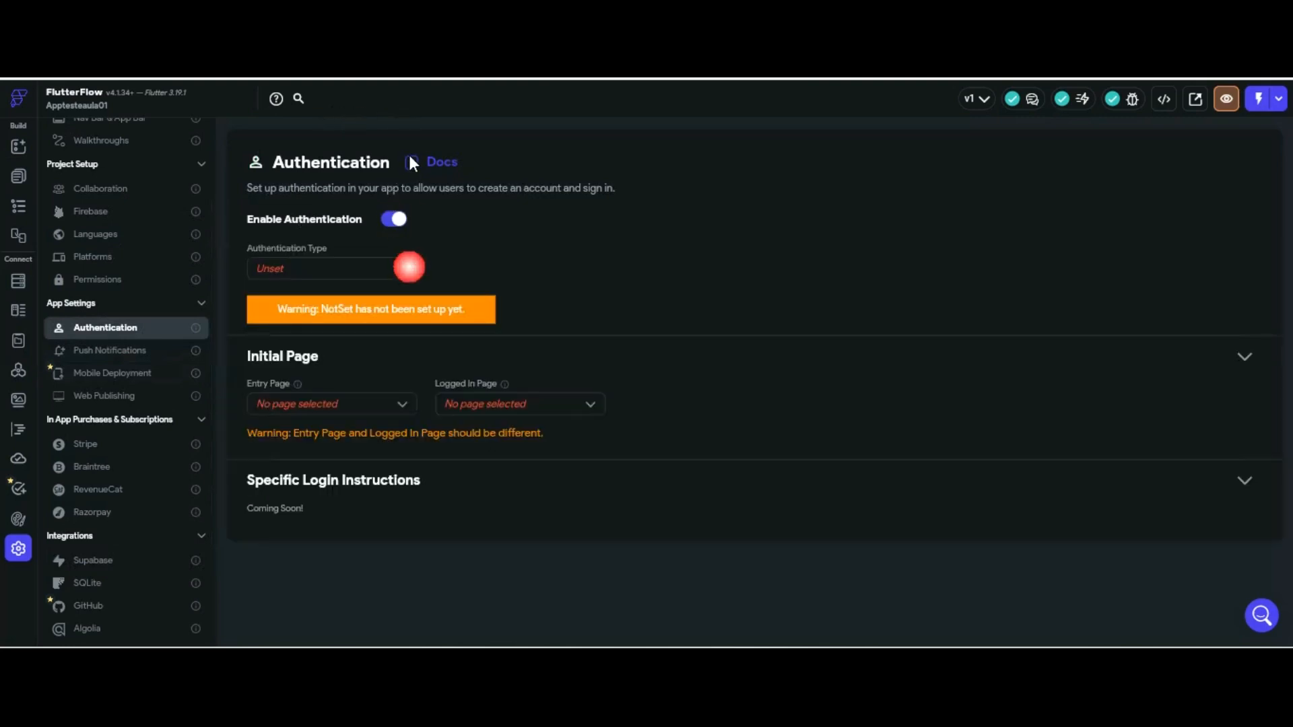
pyautogui.click(402, 268)
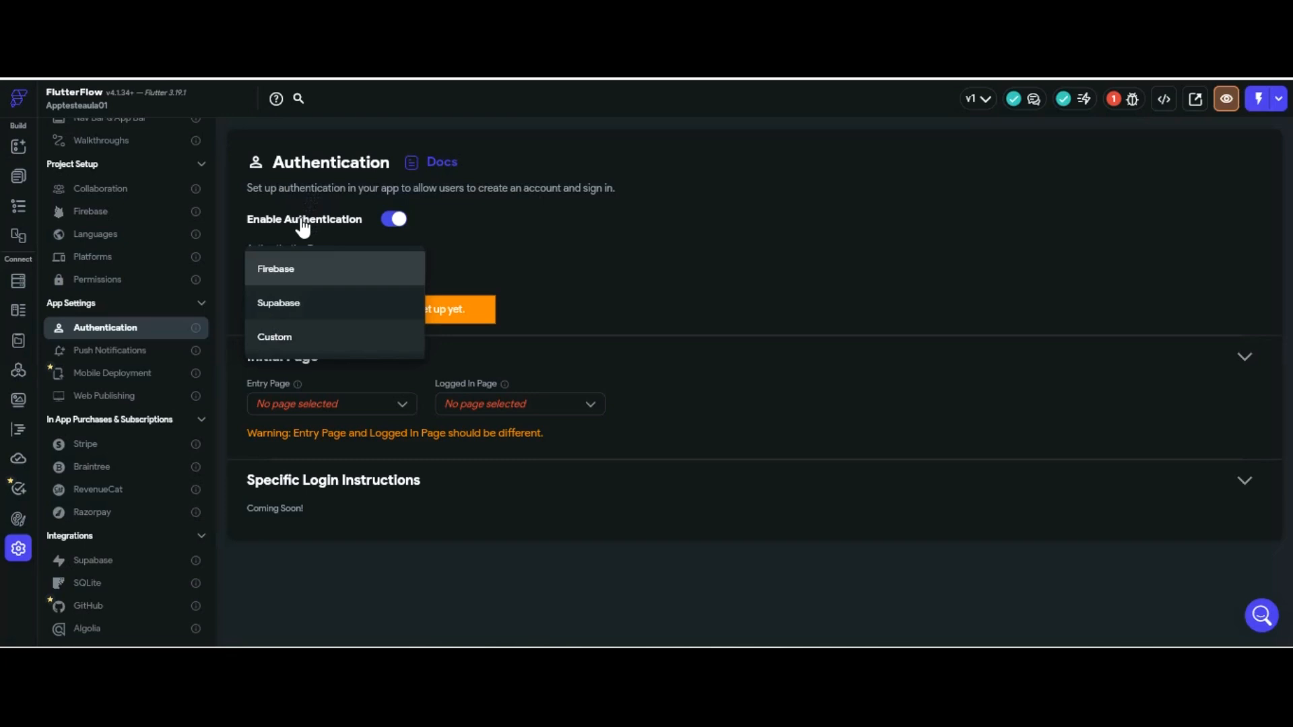
pyautogui.click(303, 301)
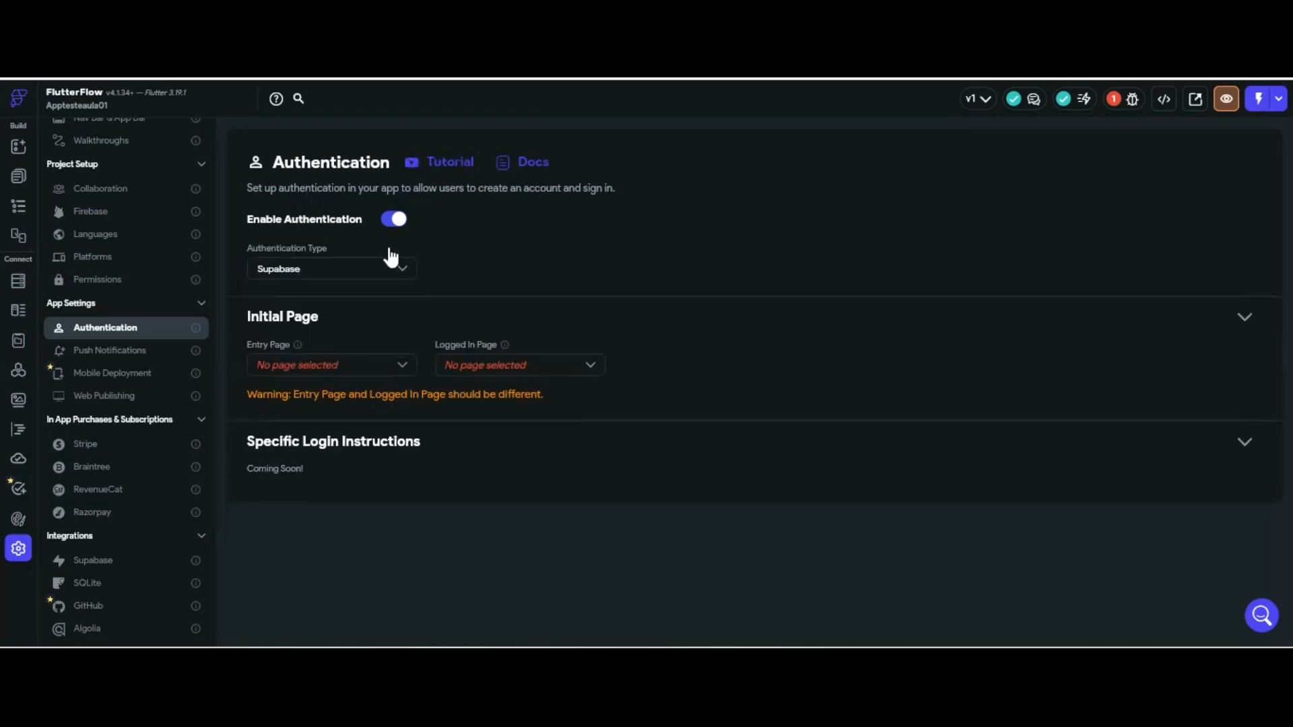
pyautogui.click(335, 364)
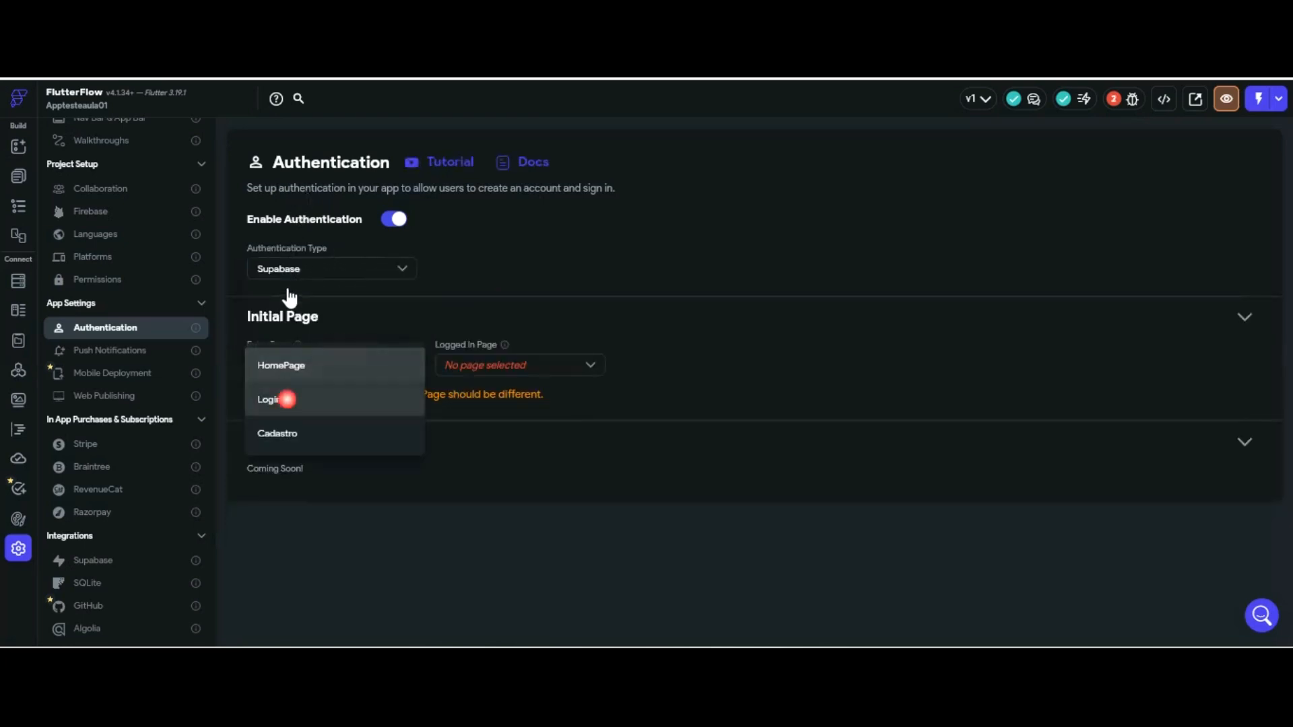
pyautogui.click(287, 399)
pyautogui.click(511, 363)
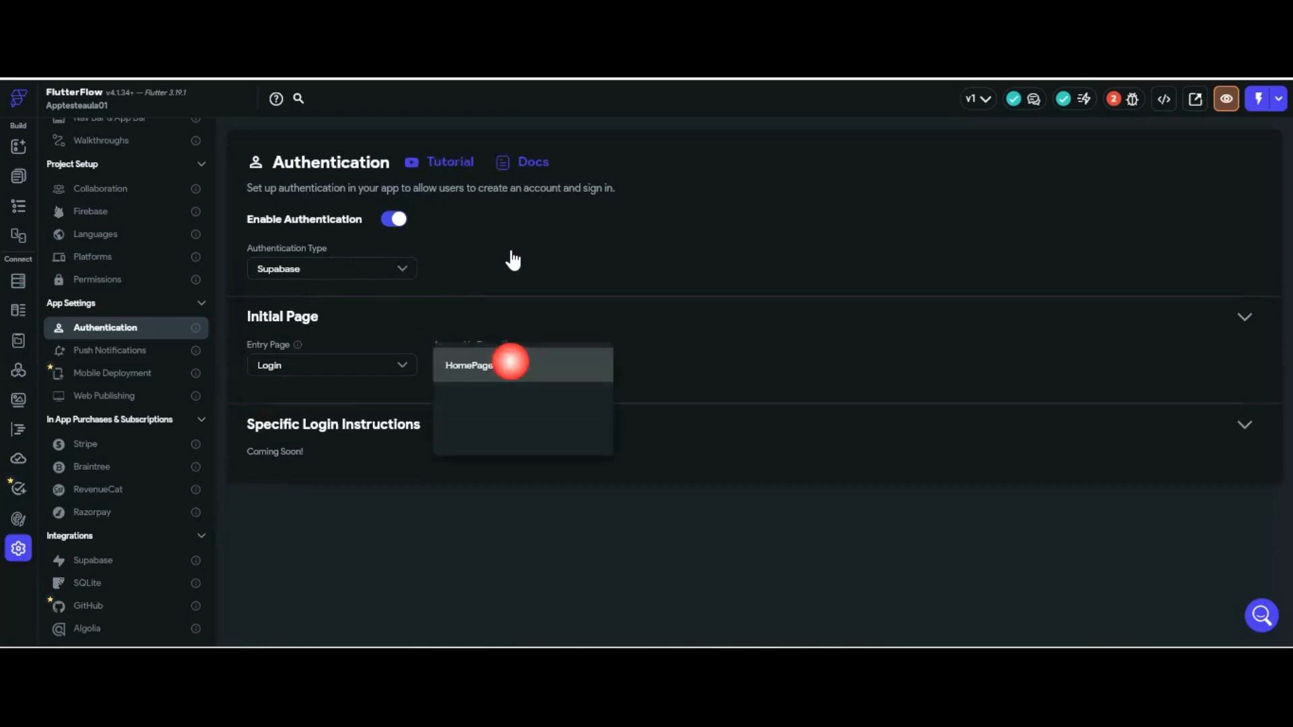
pyautogui.click(484, 269)
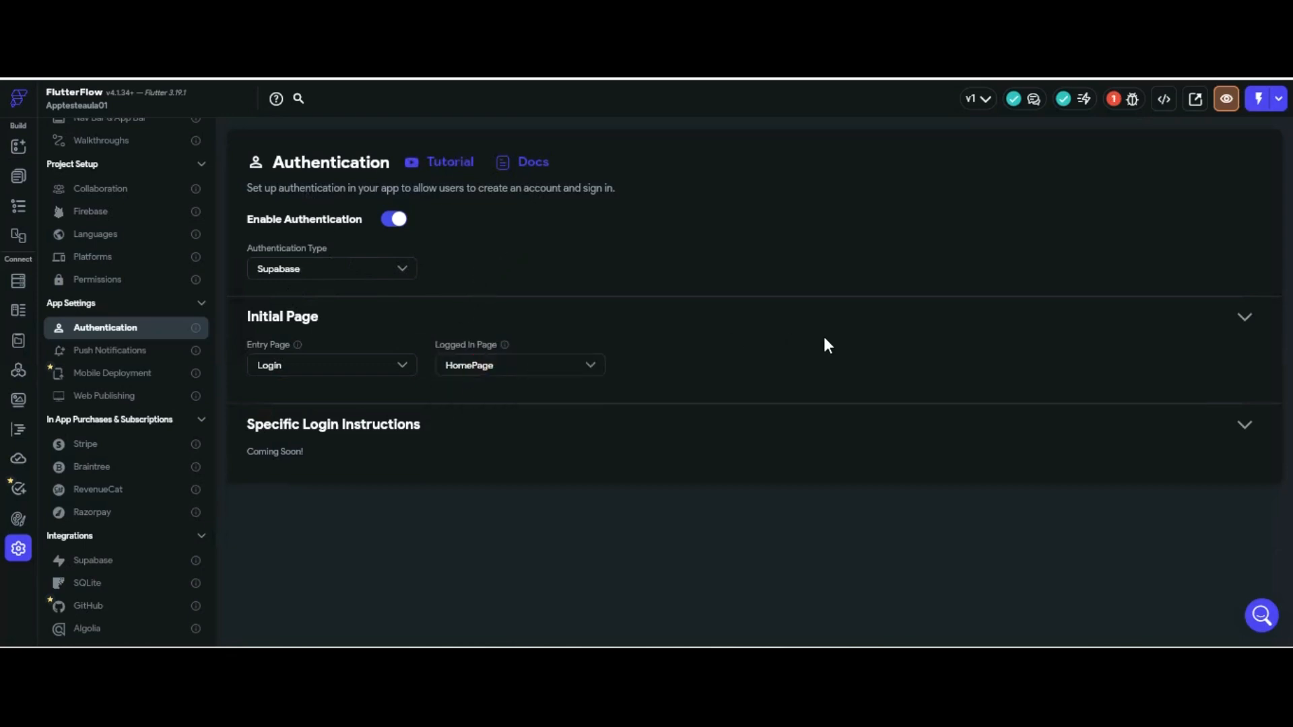
pyautogui.click(17, 146)
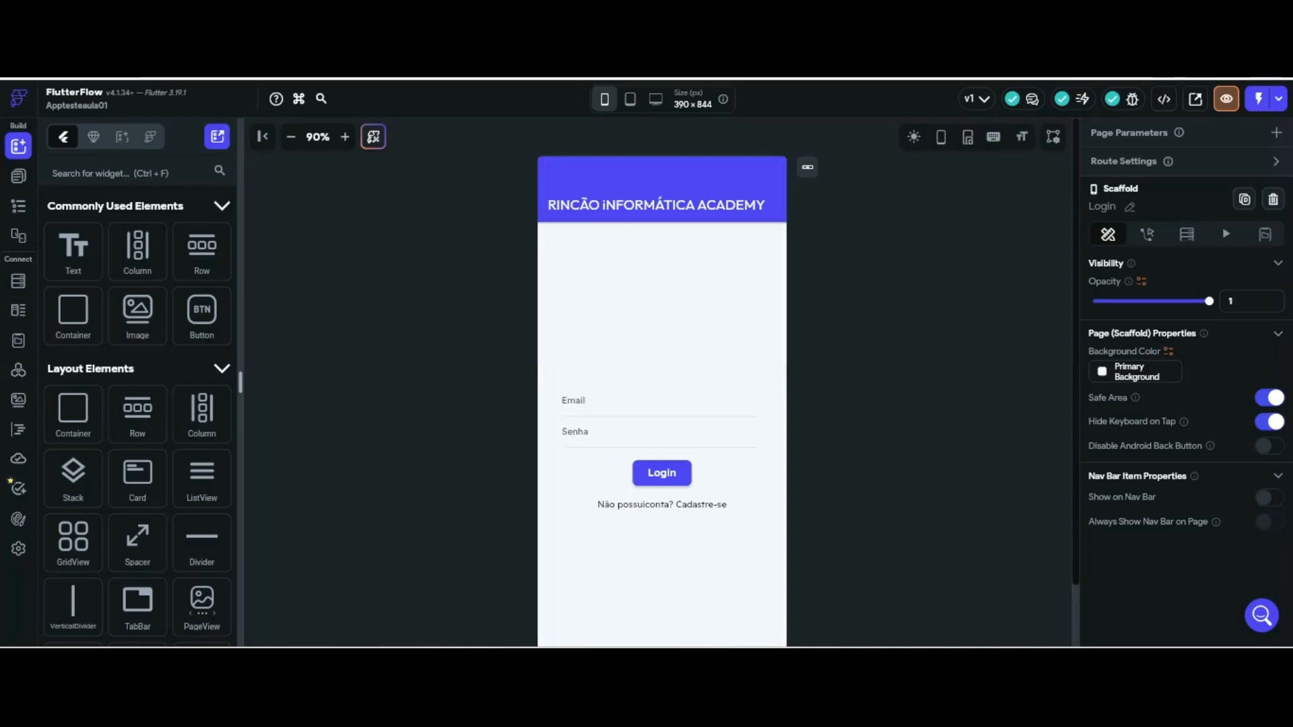
# Select the Login button on the Login page and show its Actions panel
pyautogui.click(123, 78)
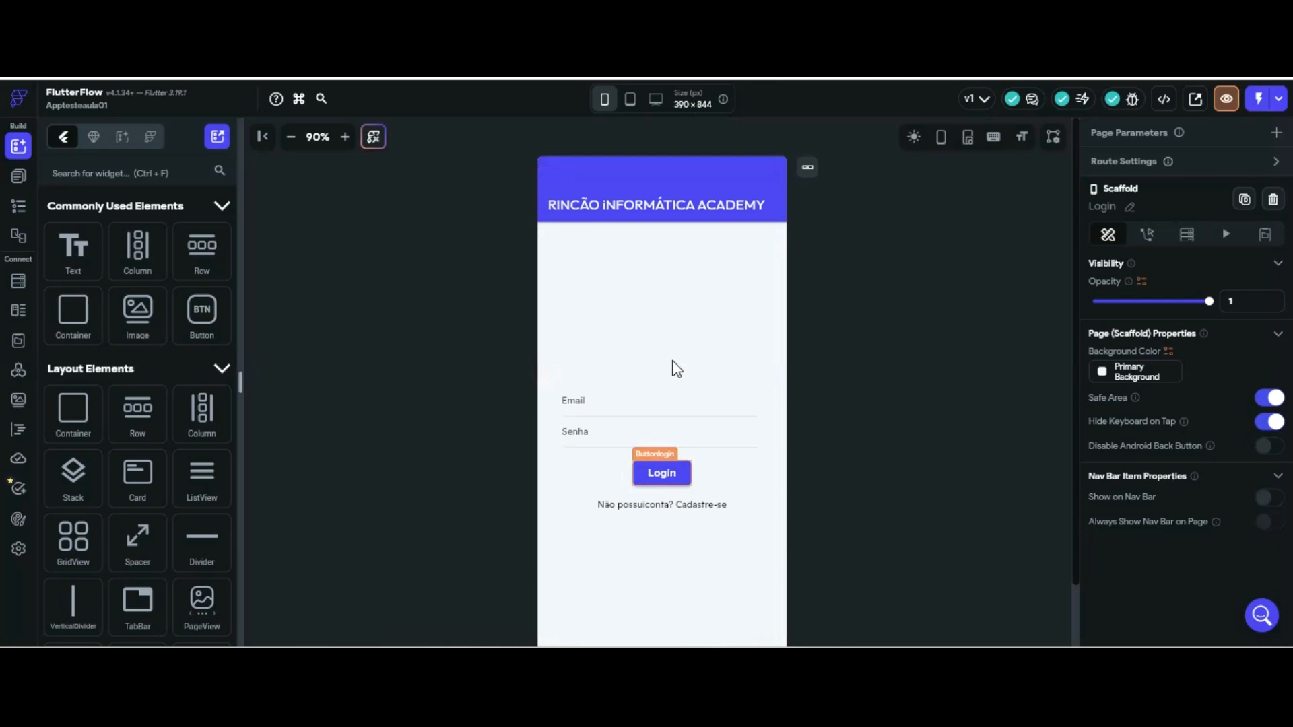
pyautogui.click(666, 472)
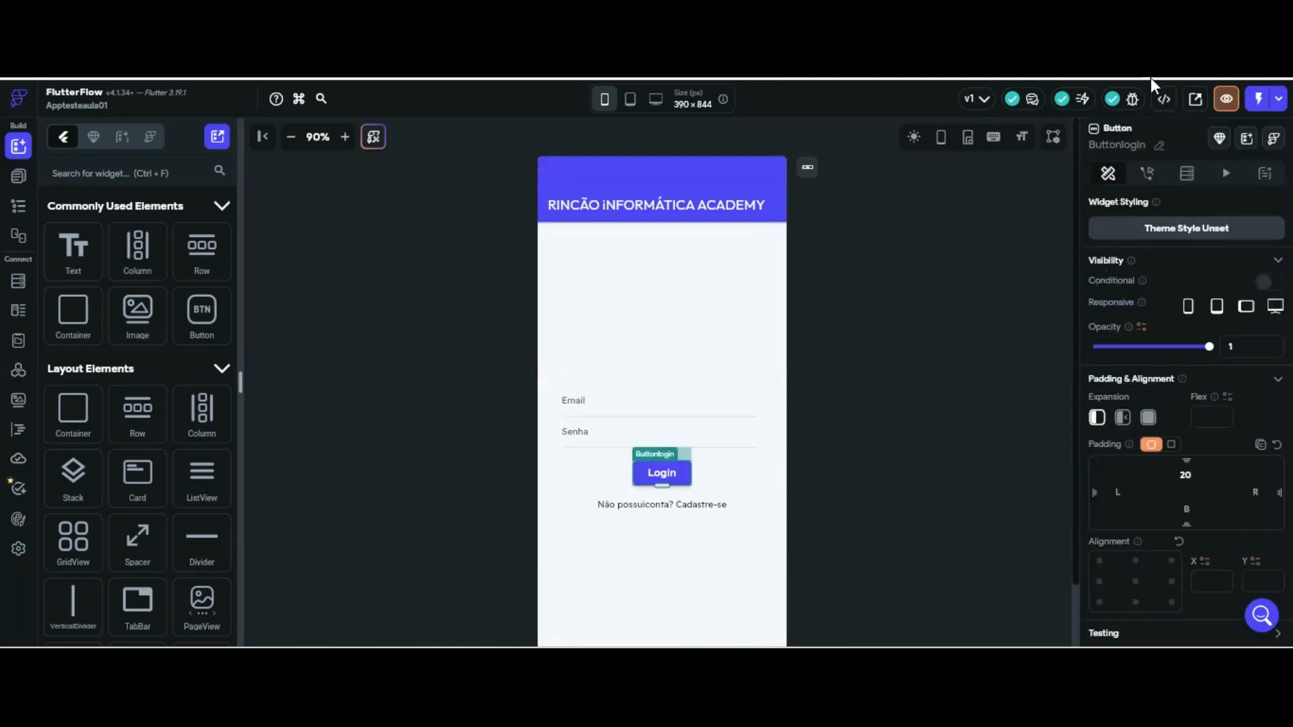
pyautogui.click(1147, 174)
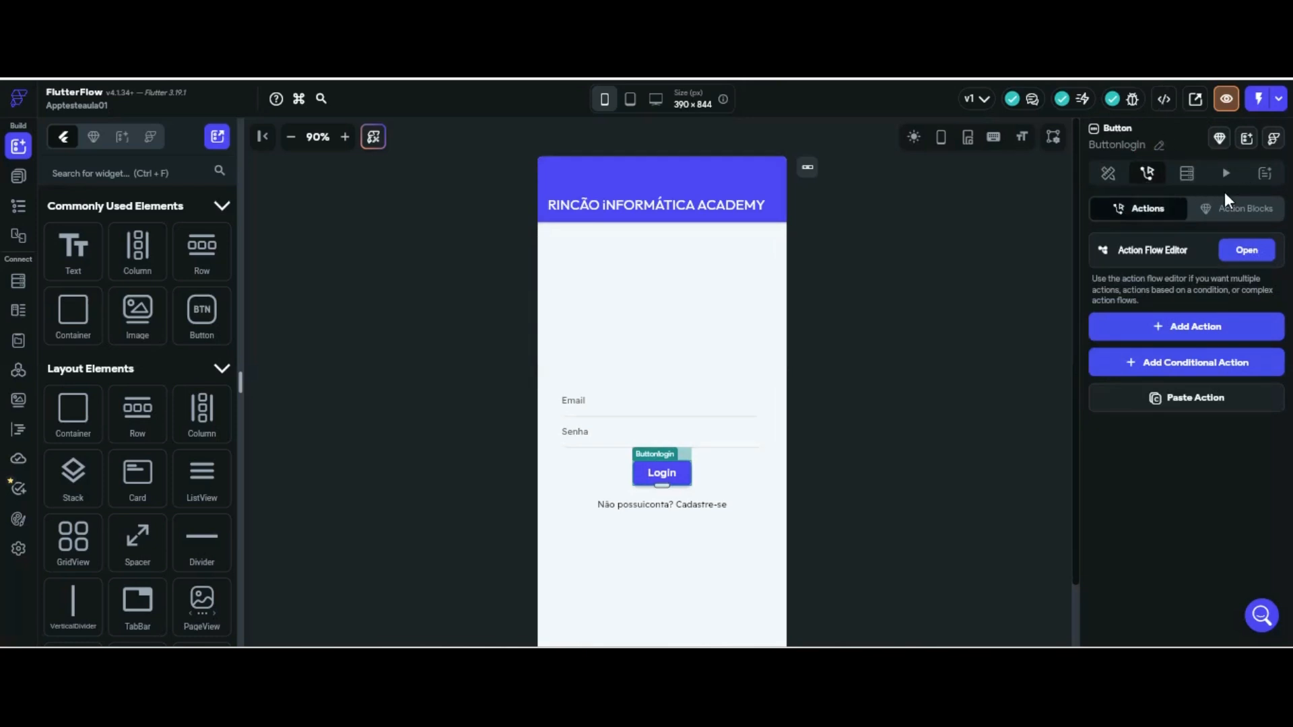
# Add an action to the Login button and expand Backend/Database > Supabase Authentication in the action list
pyautogui.click(1203, 326)
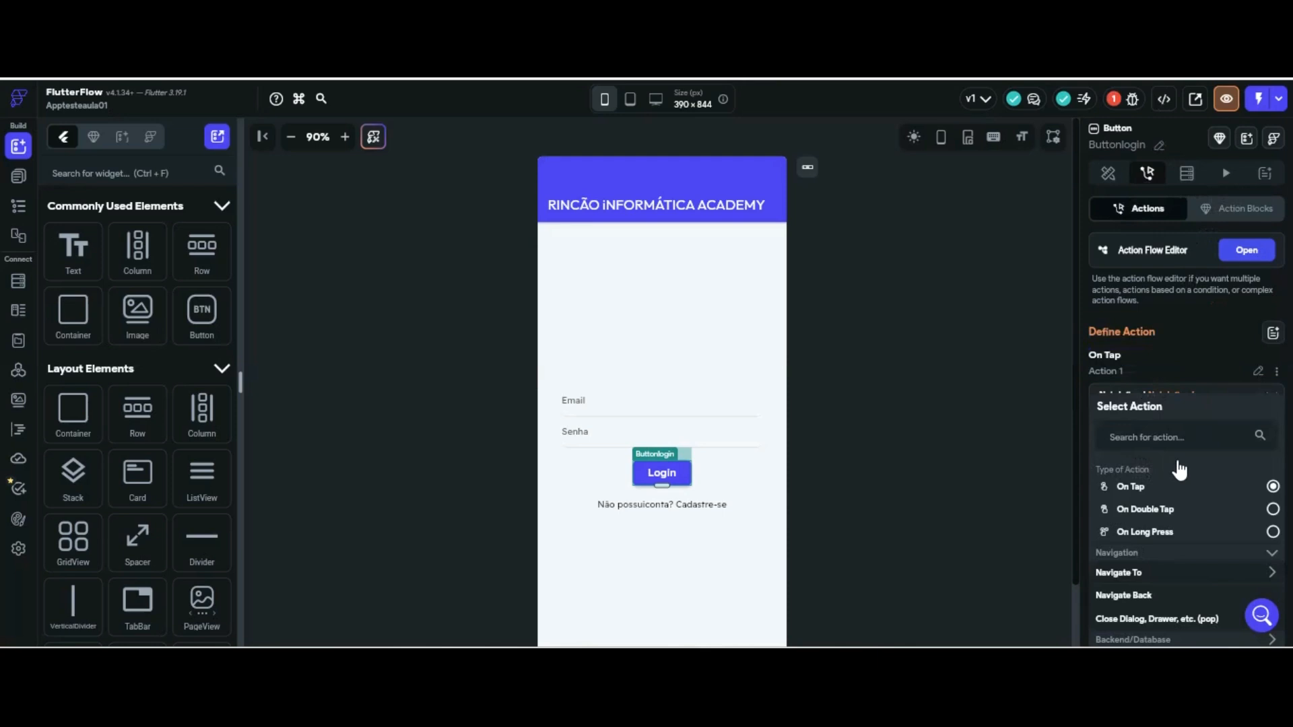
pyautogui.scroll(-3, 1180, 465)
pyautogui.click(1163, 439)
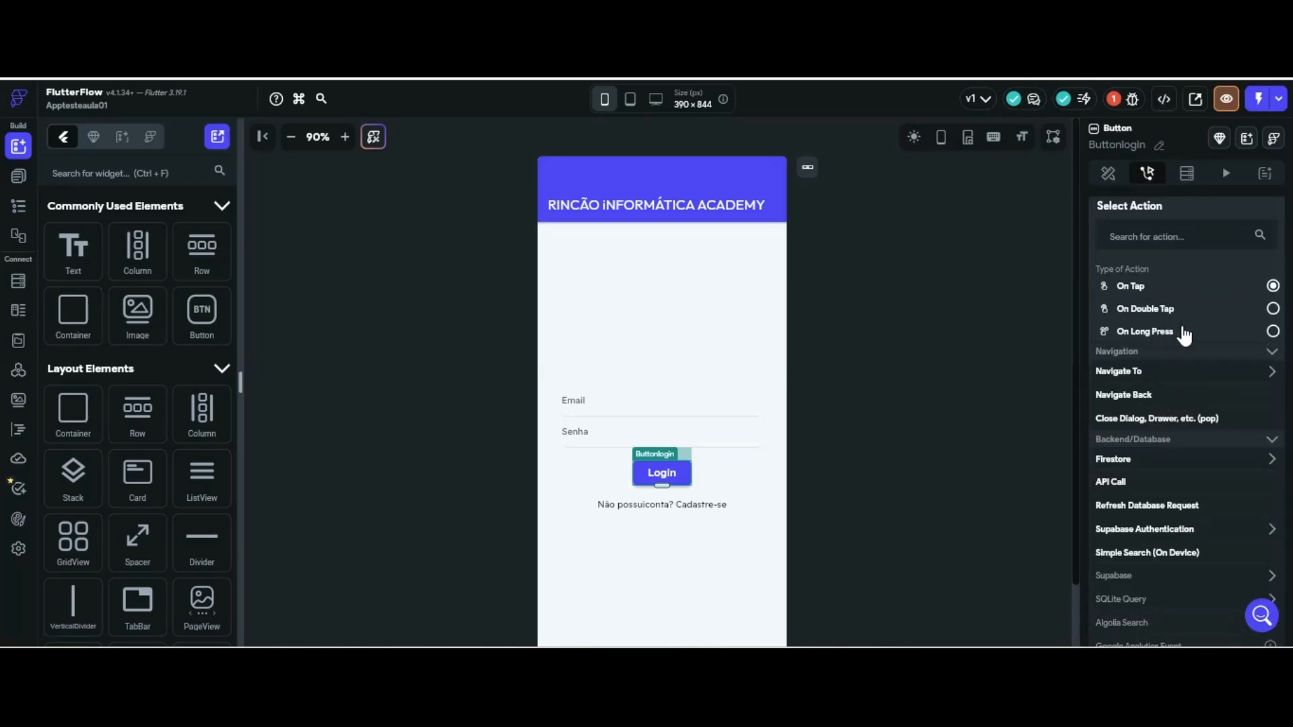
pyautogui.click(1269, 439)
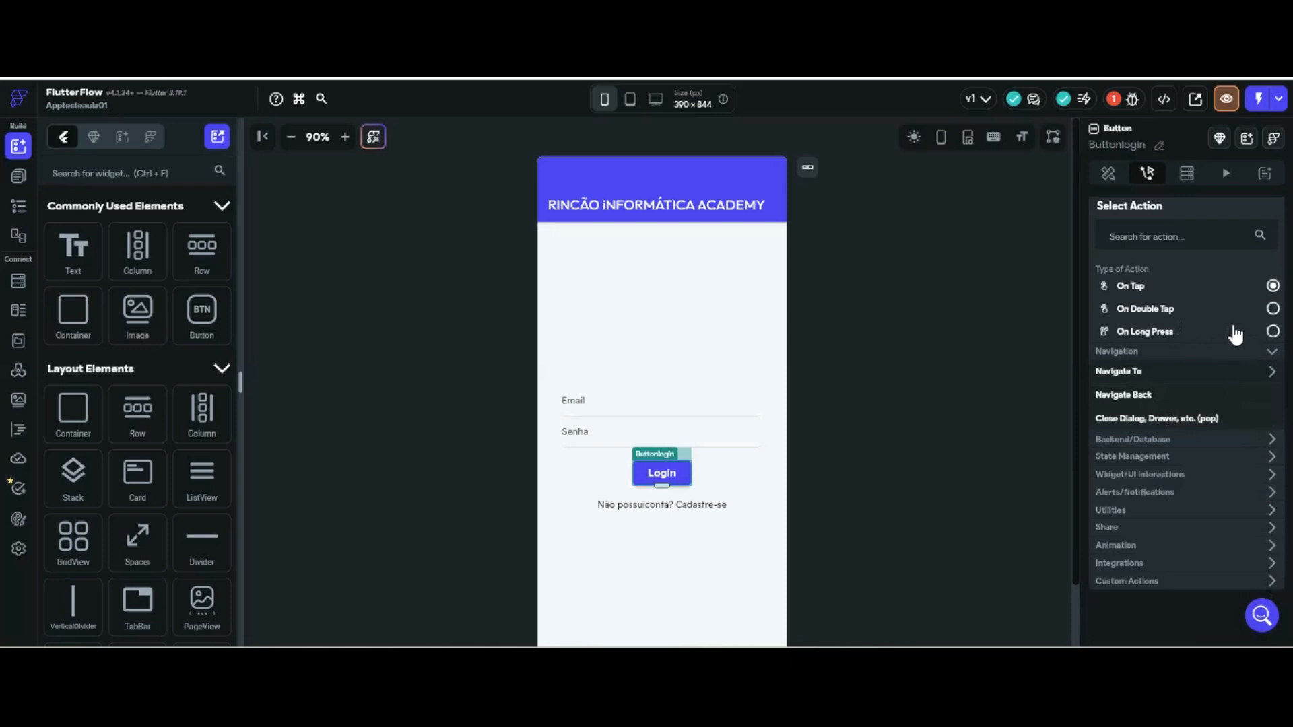
pyautogui.click(1232, 438)
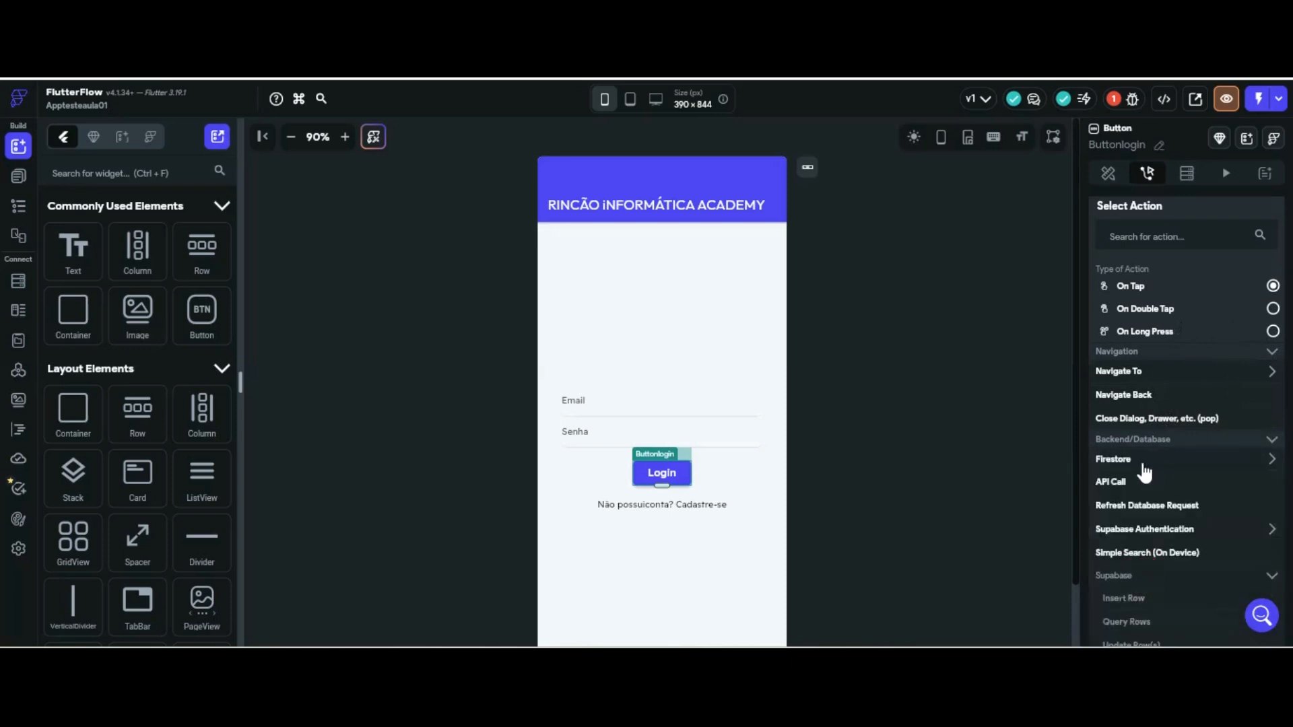
pyautogui.scroll(-2, 1158, 472)
pyautogui.click(1181, 450)
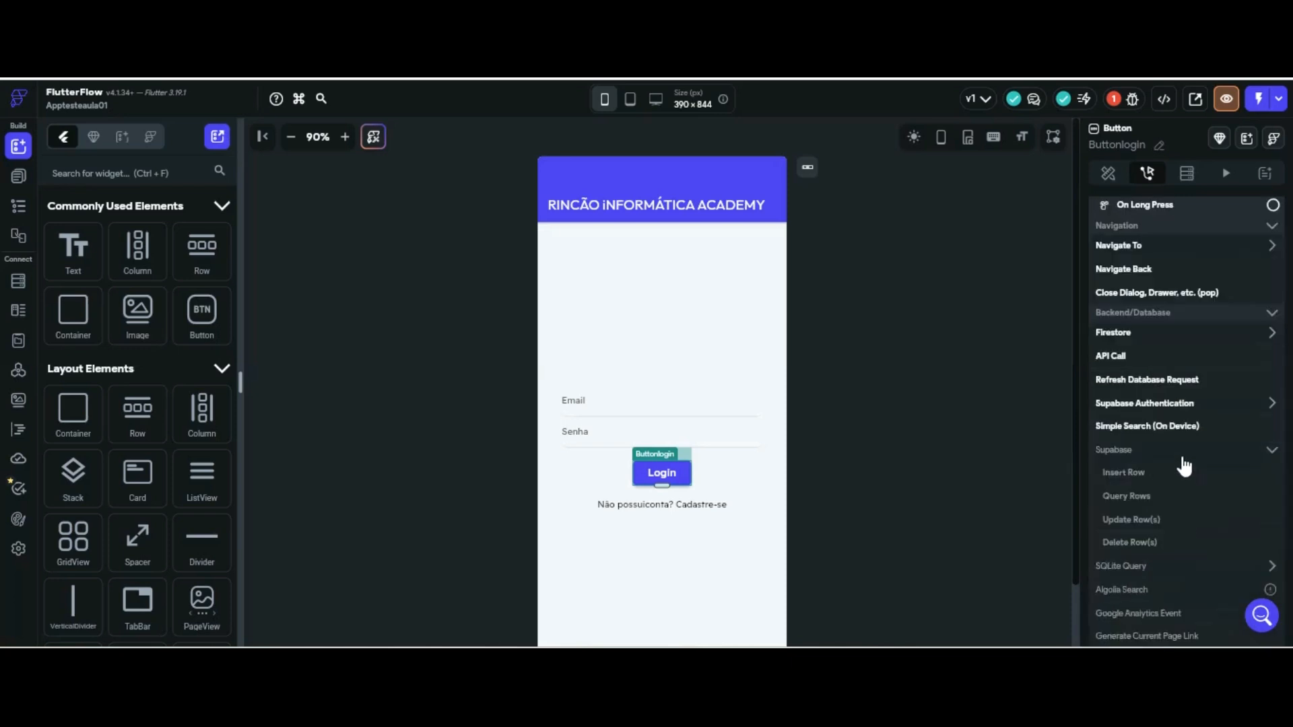
pyautogui.scroll(-2, 1184, 466)
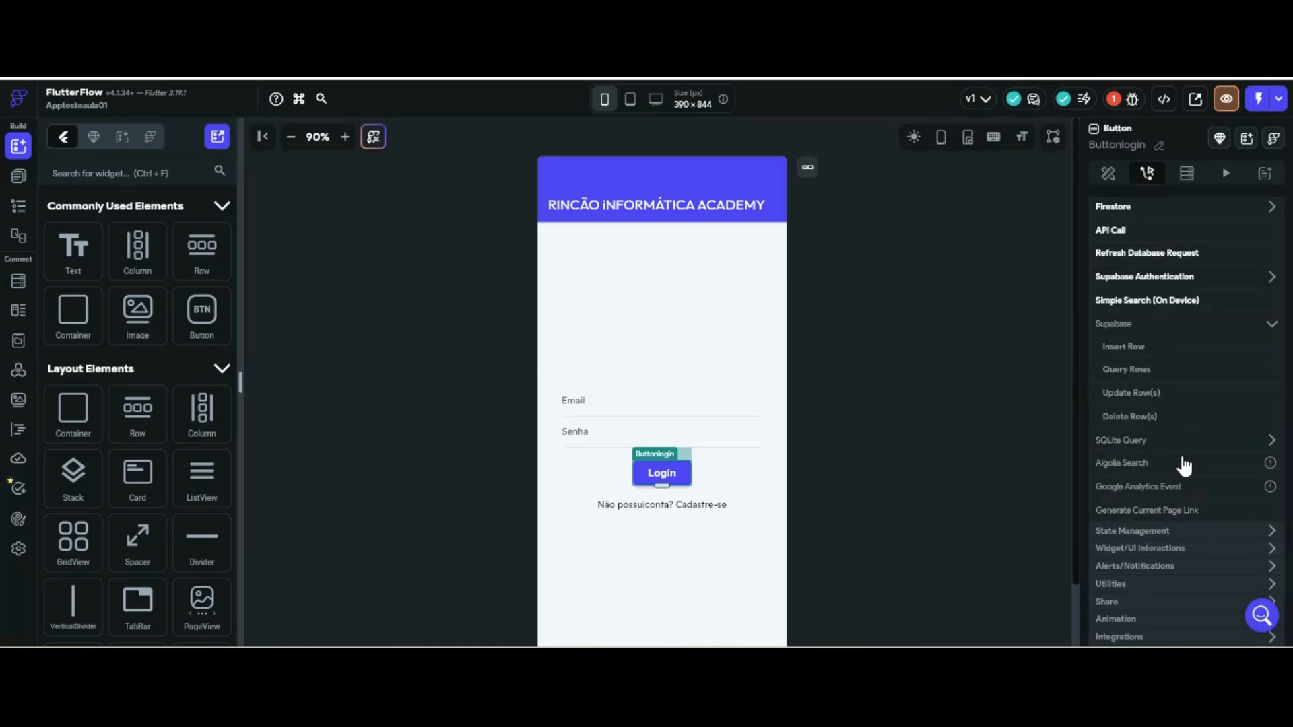
pyautogui.scroll(4, 1183, 465)
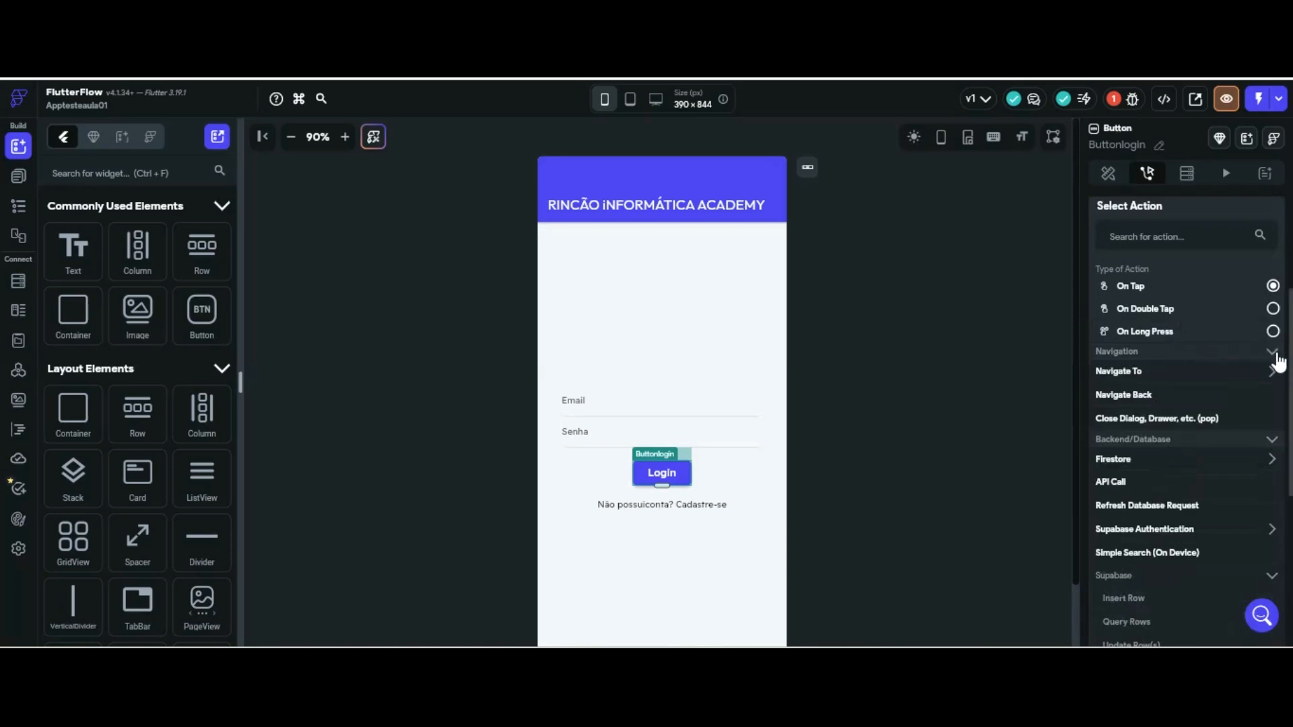
pyautogui.click(1272, 332)
pyautogui.click(1273, 332)
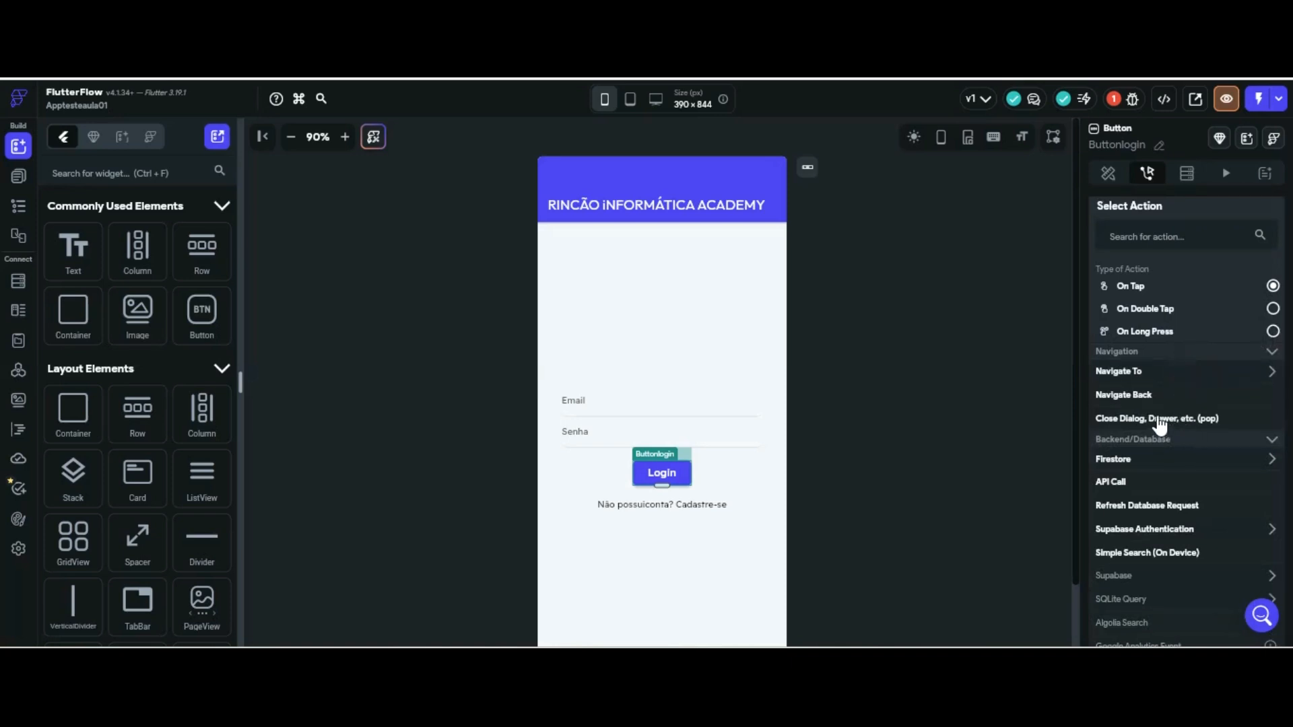
pyautogui.click(1152, 528)
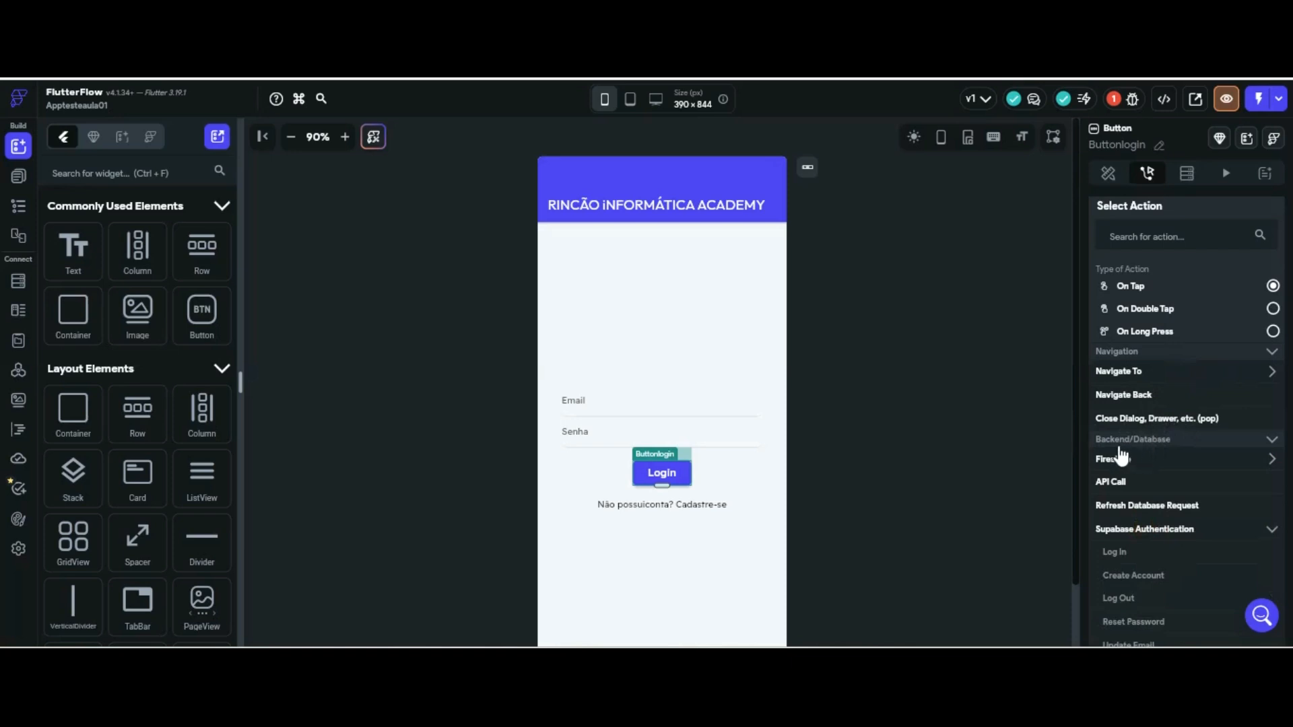
pyautogui.scroll(-4, 1203, 431)
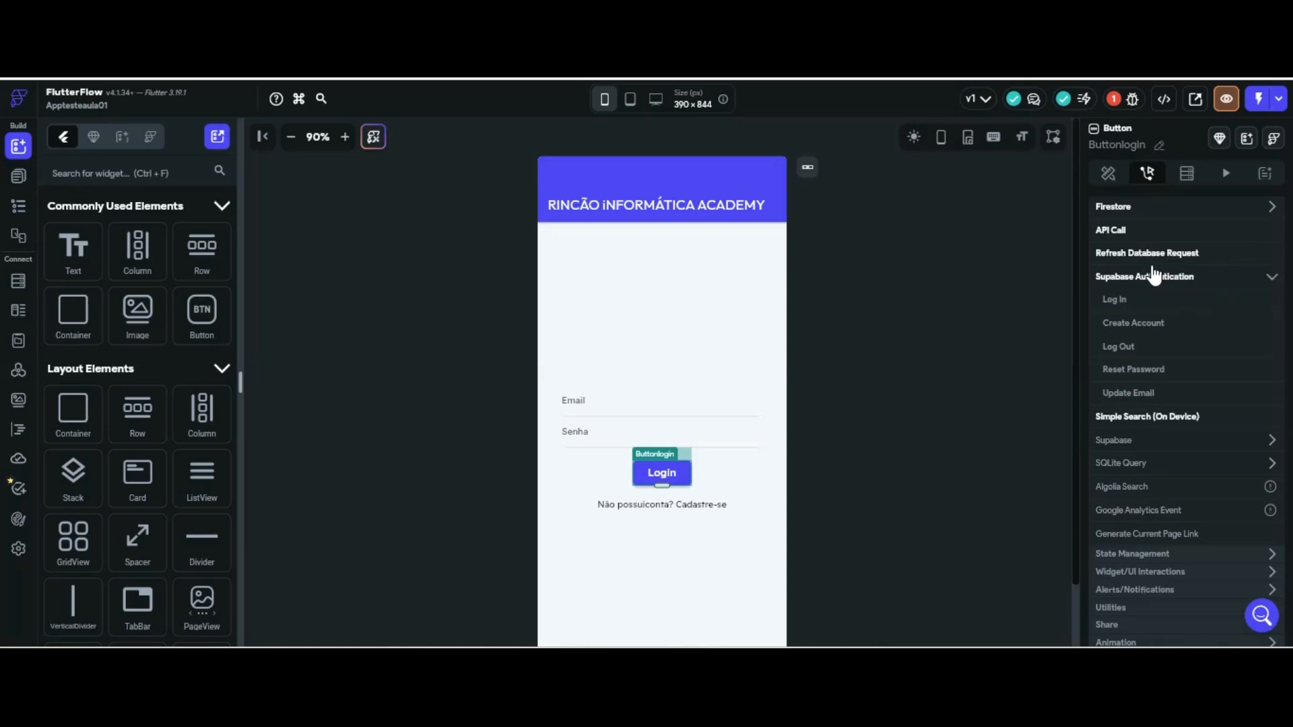
# Set the Login button to Supabase Log In via Email using the emaillogin and senhalogin fields
pyautogui.click(1129, 197)
pyautogui.click(1135, 435)
pyautogui.click(1185, 483)
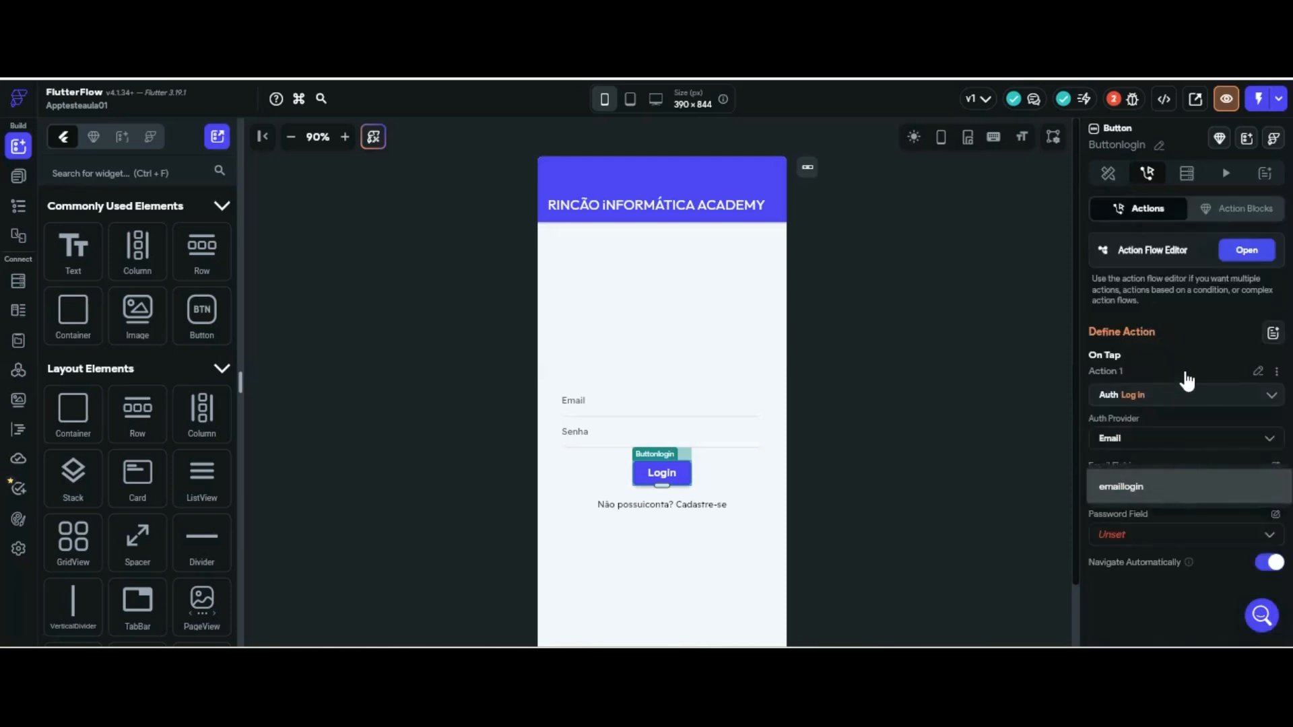
pyautogui.click(1138, 487)
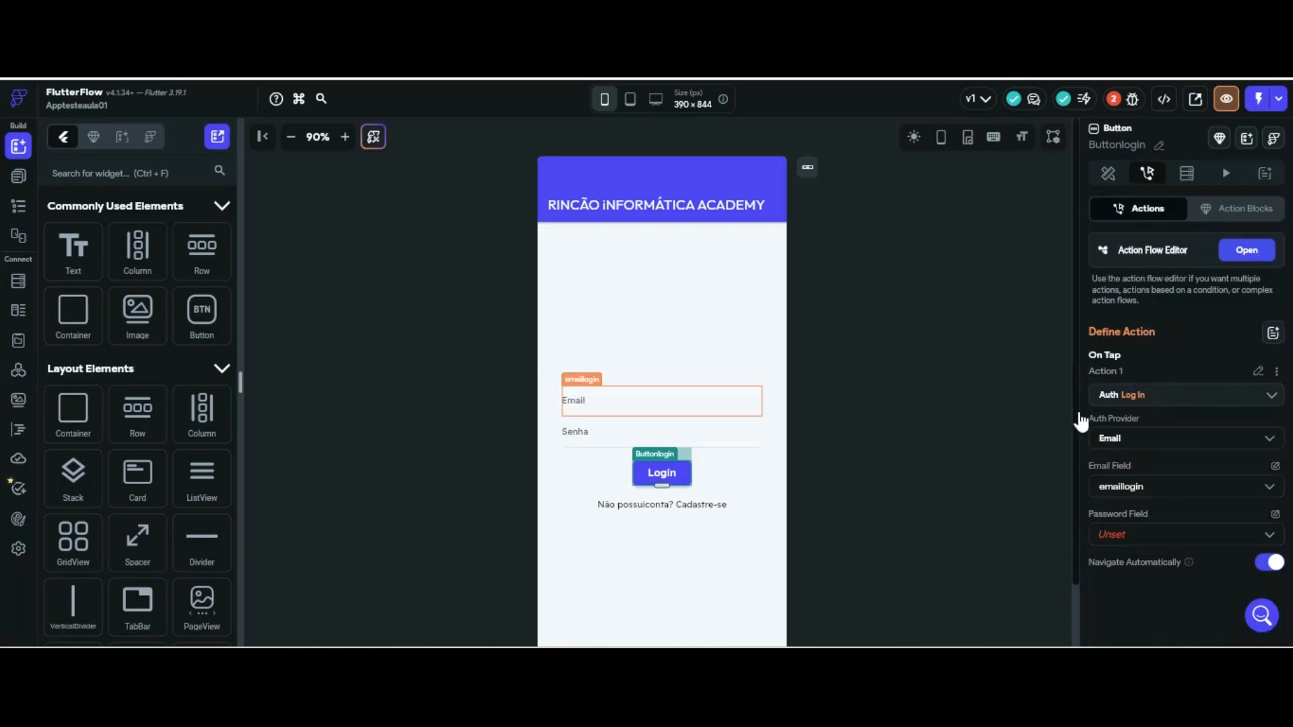
pyautogui.click(1136, 536)
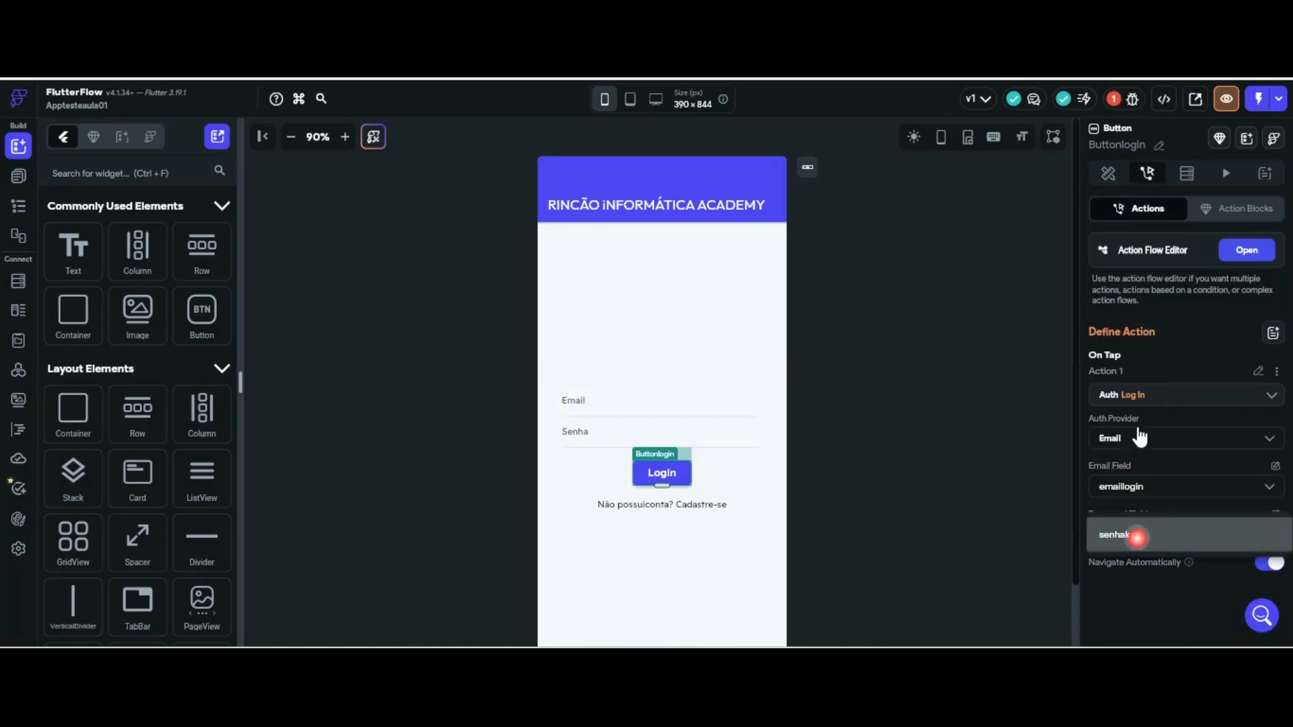
pyautogui.click(1137, 536)
pyautogui.click(965, 415)
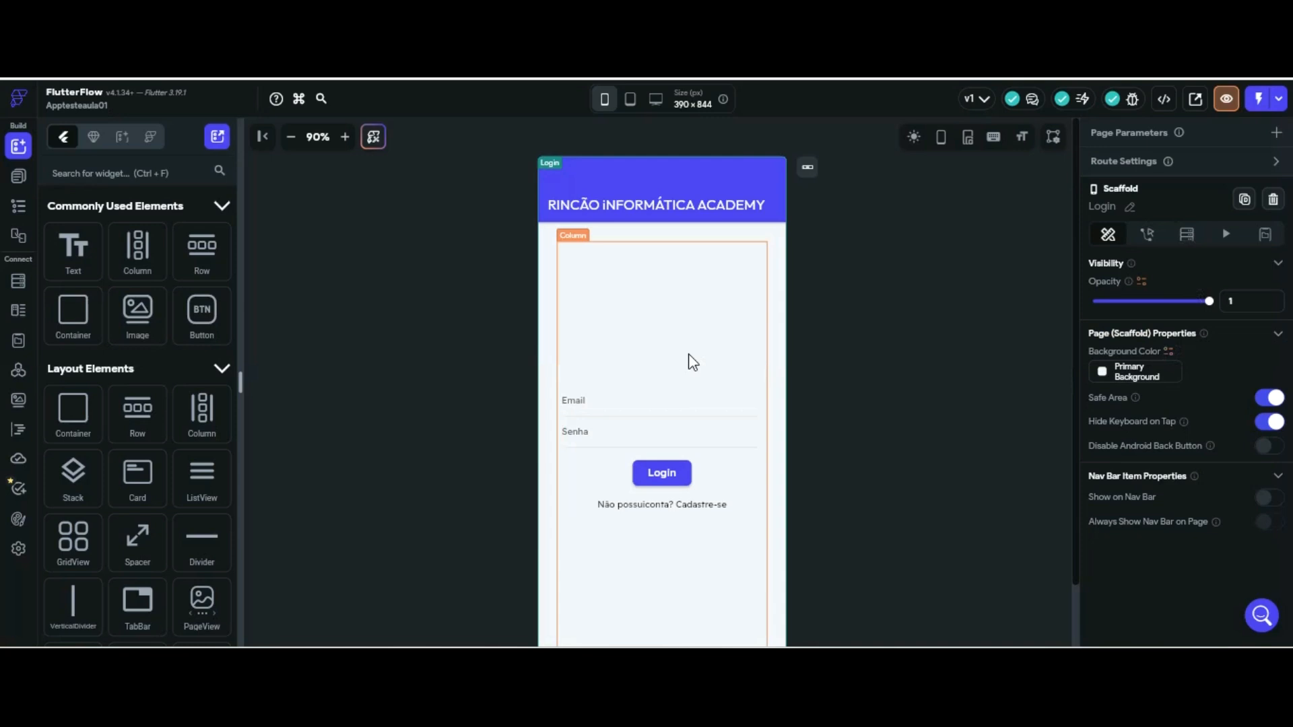
pyautogui.click(661, 472)
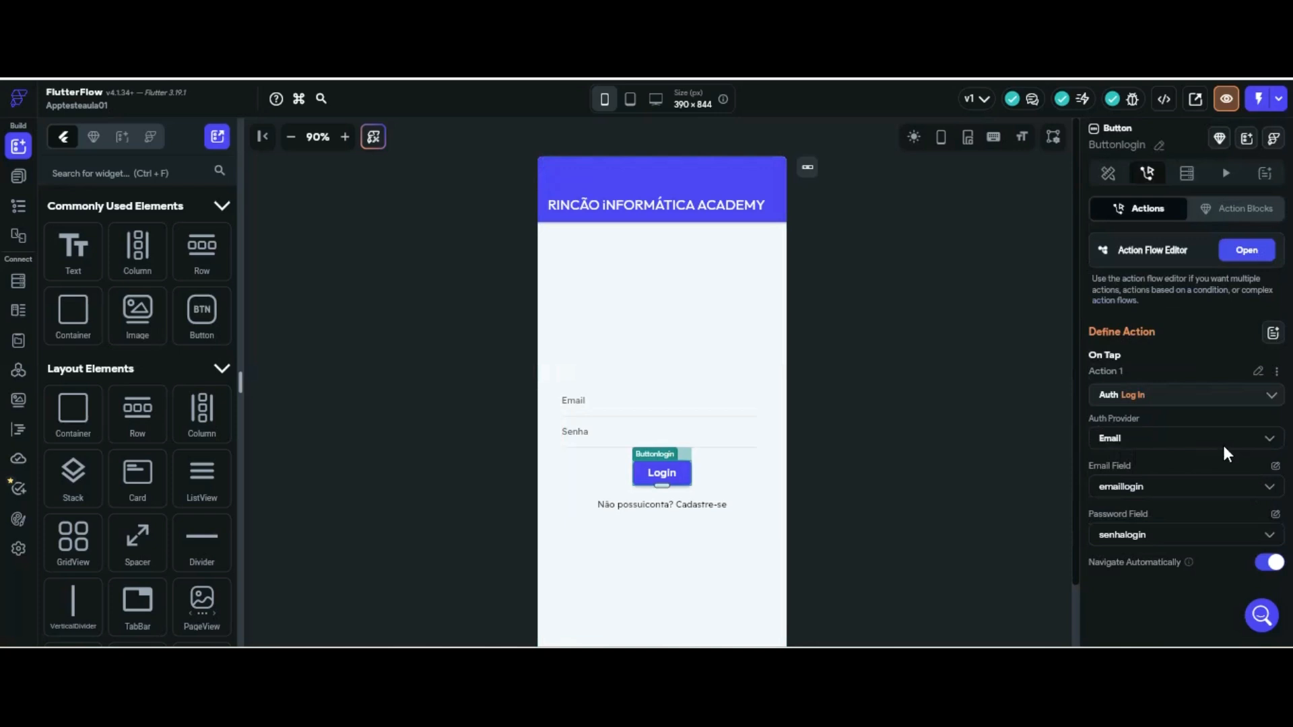
pyautogui.click(18, 175)
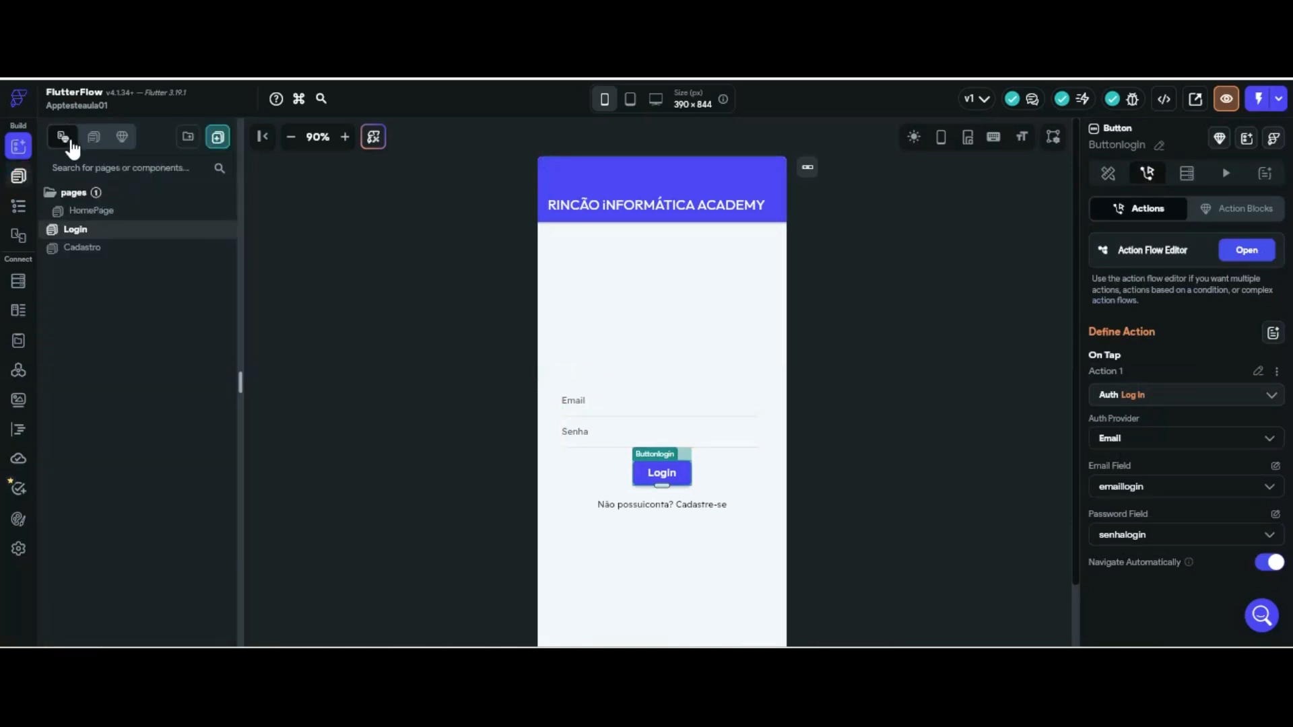
# On the Cadastro page, add an action to Buttoncadastro and expand Backend/Database > Supabase Authentication
pyautogui.click(83, 247)
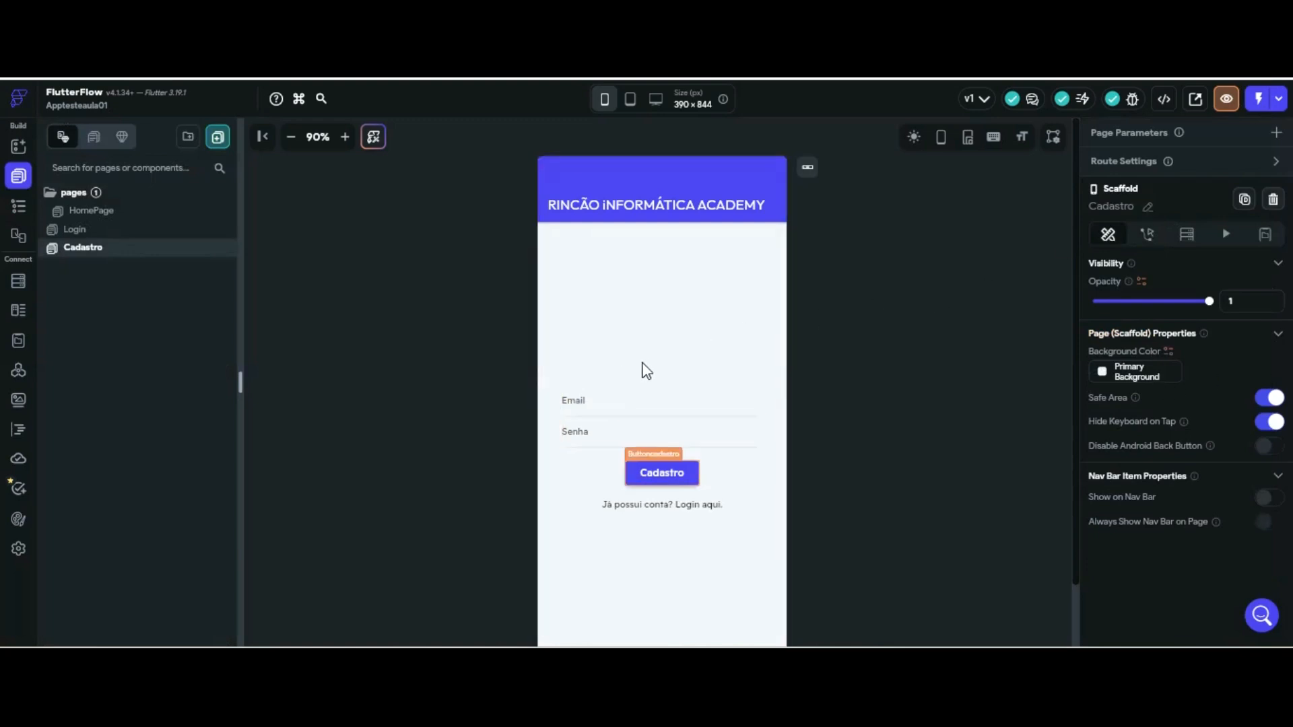
pyautogui.click(662, 473)
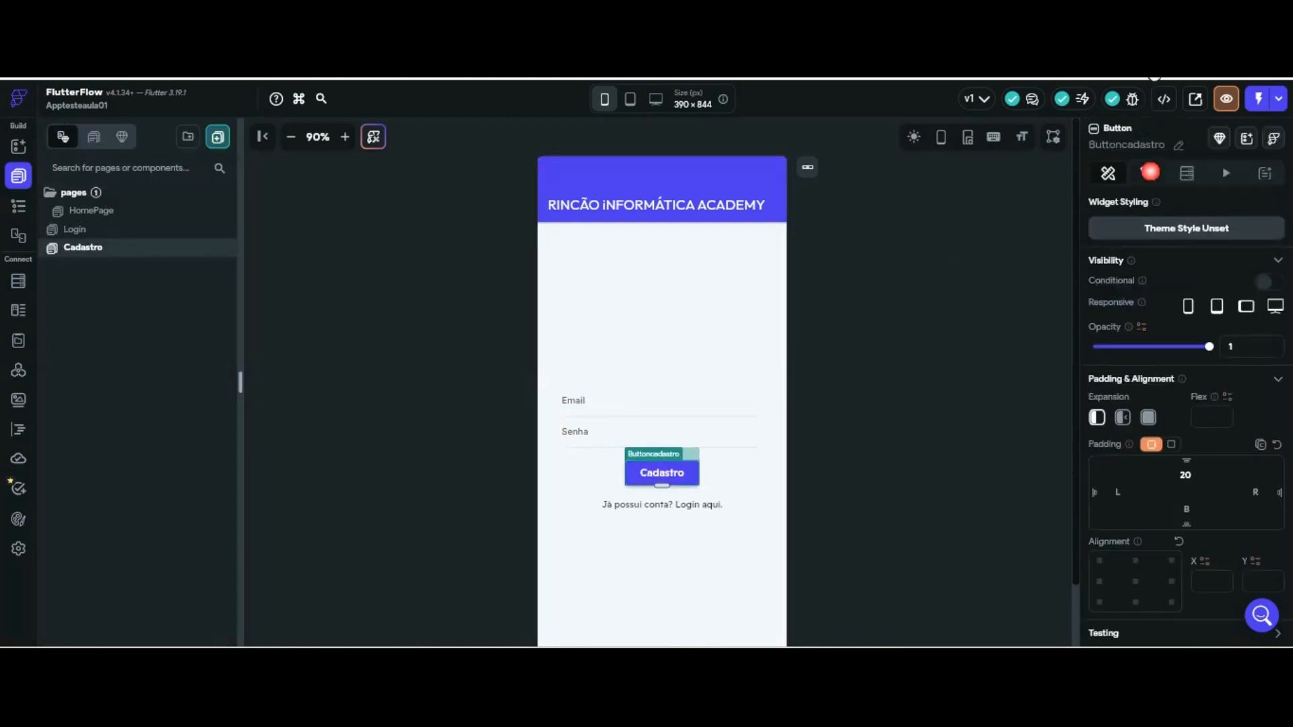
pyautogui.click(1146, 173)
pyautogui.click(1187, 325)
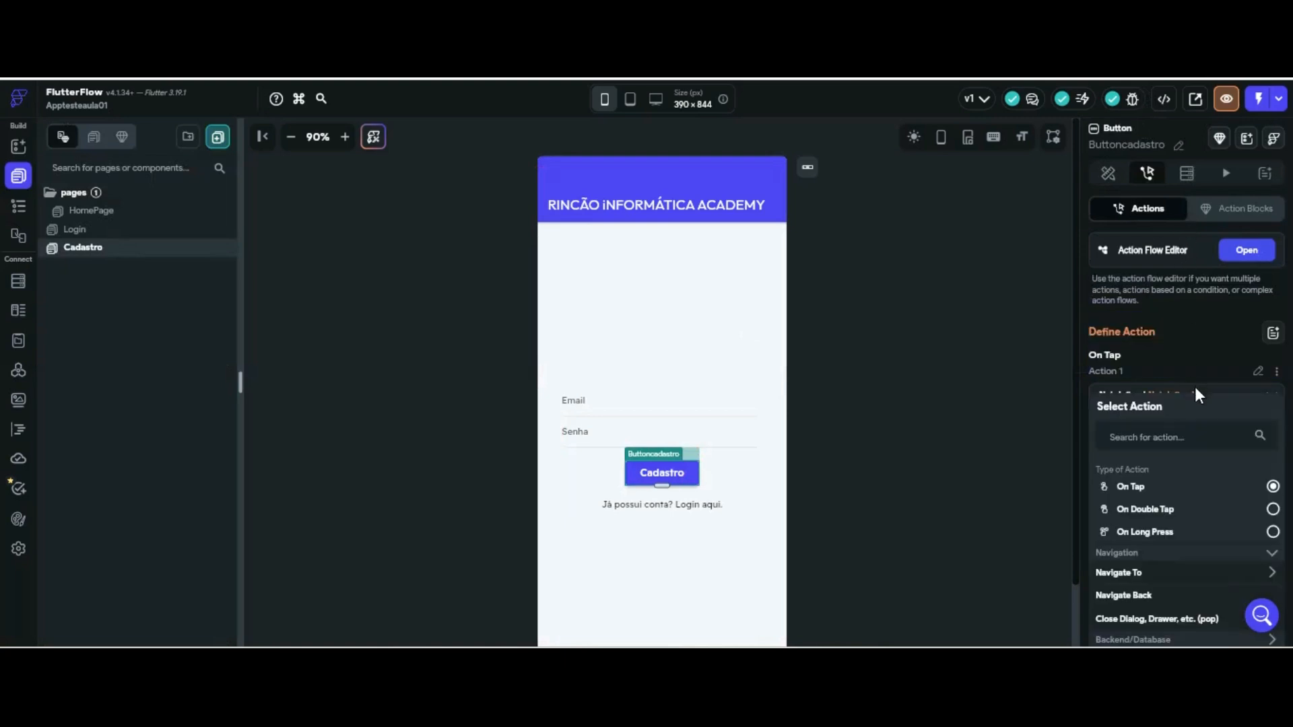
pyautogui.scroll(-2, 1172, 461)
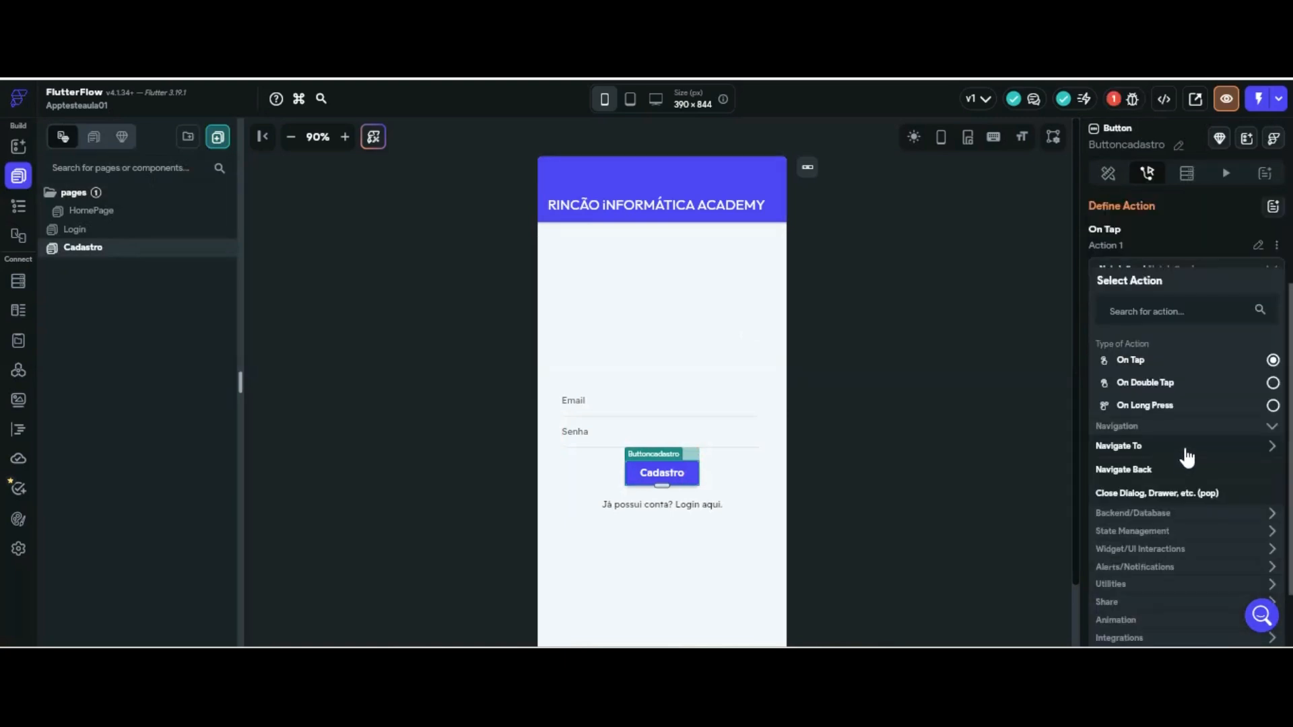
pyautogui.click(1184, 513)
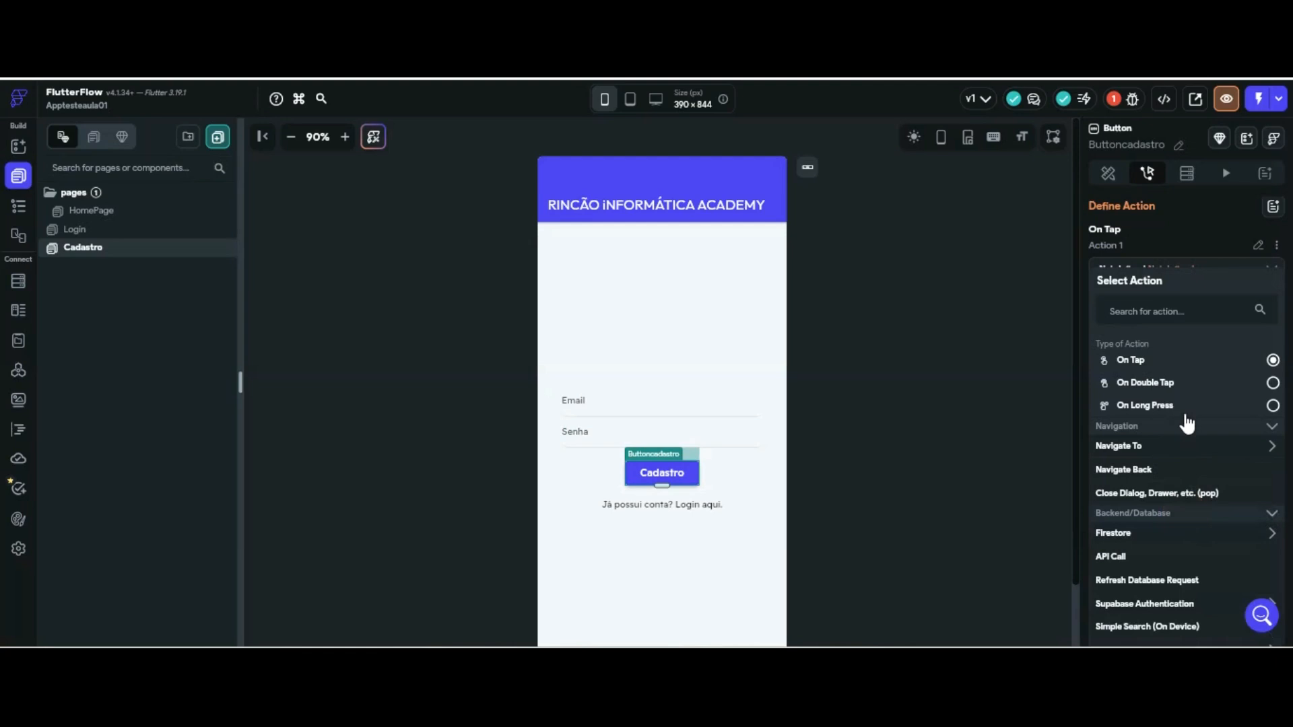
pyautogui.click(1179, 596)
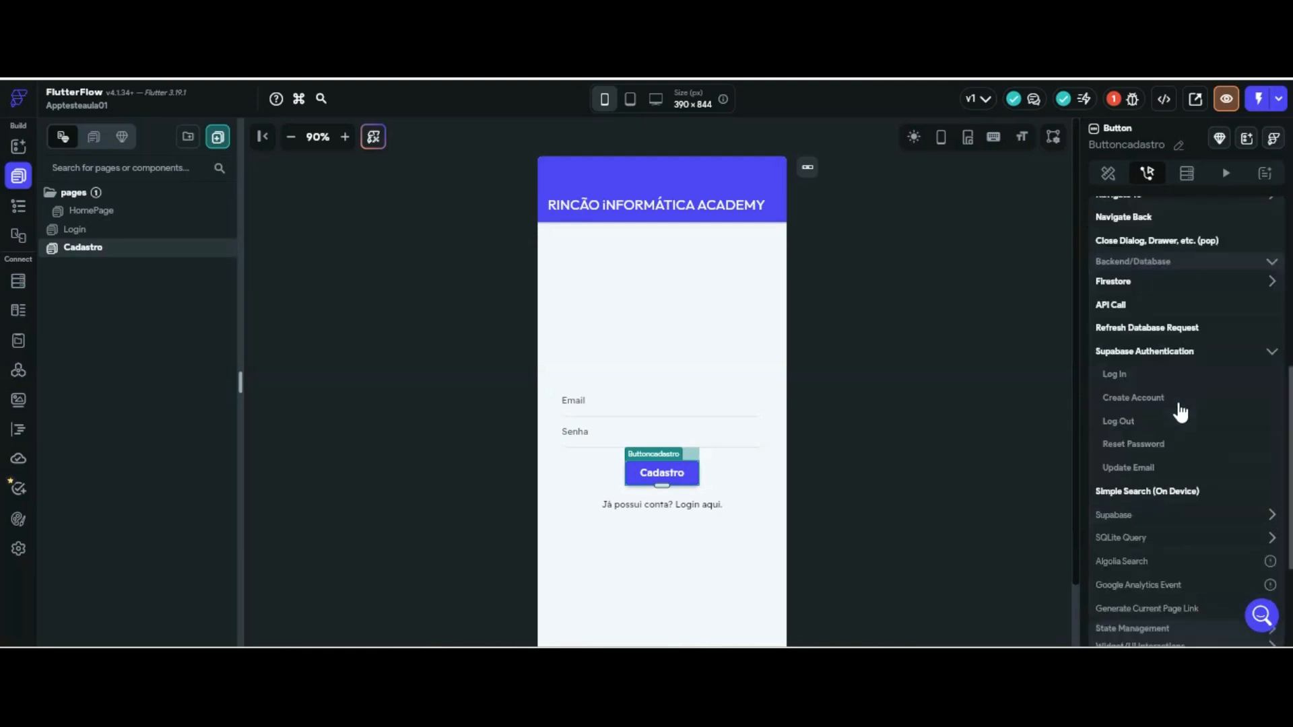
# Choose Create Account via Email, using the emailcadastro and senhacadastro fields
pyautogui.click(1131, 397)
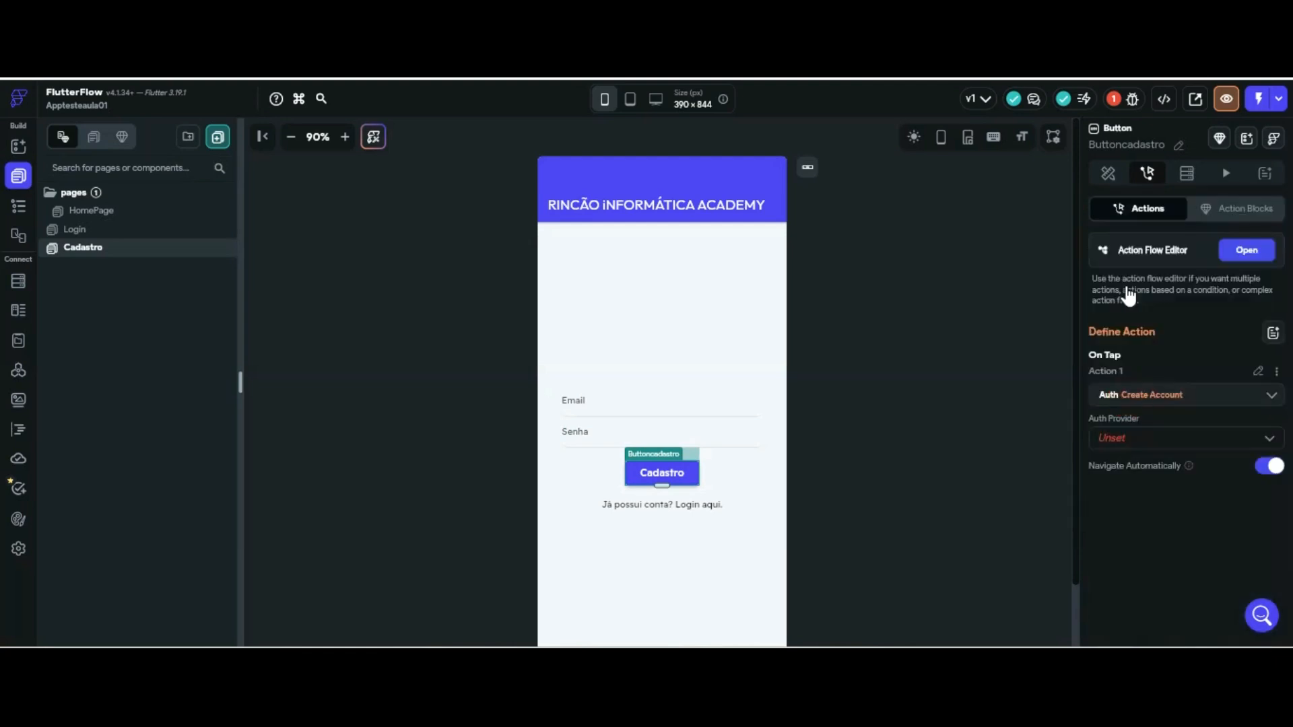
pyautogui.click(1167, 438)
pyautogui.click(1140, 434)
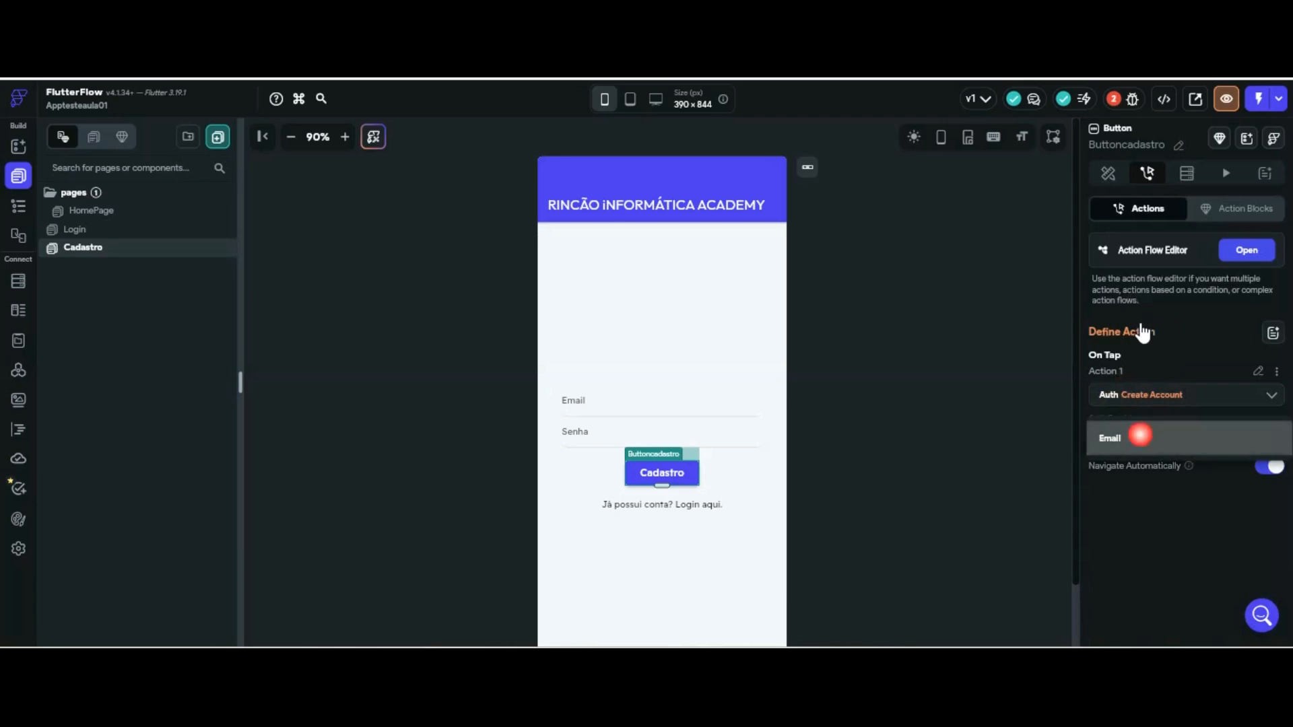
pyautogui.click(1154, 485)
pyautogui.click(1154, 485)
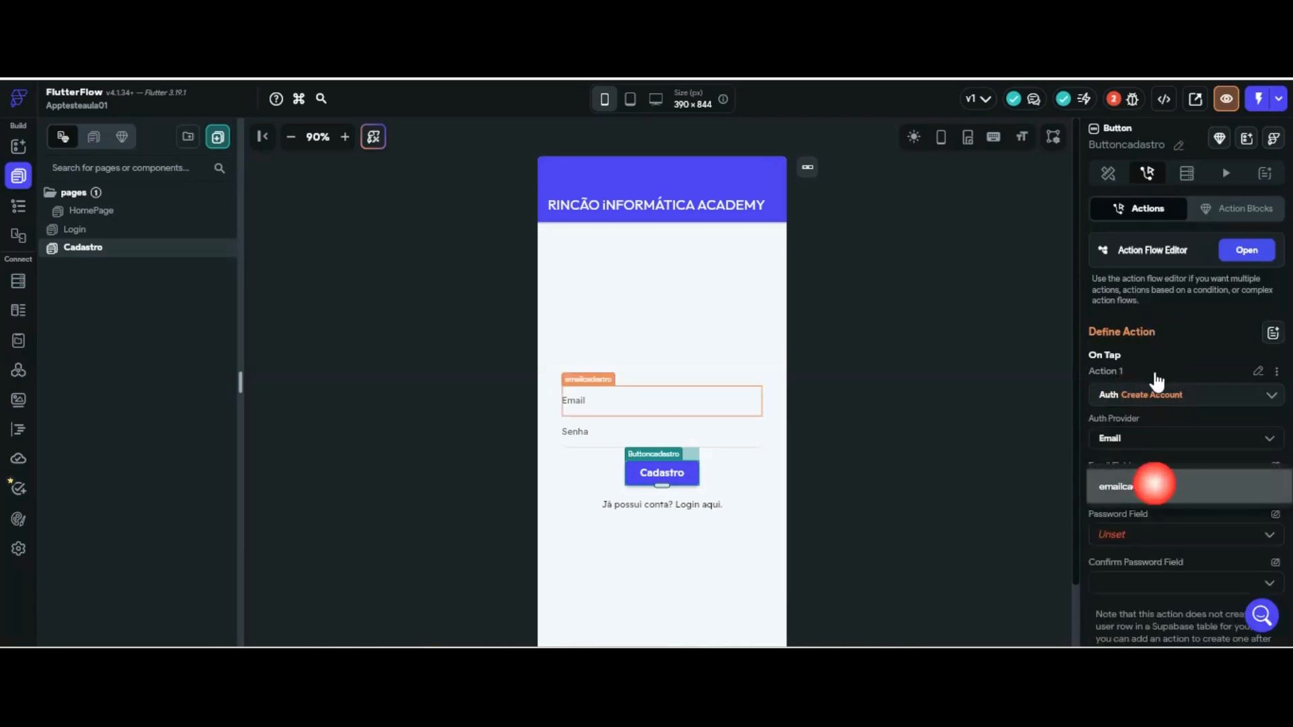
pyautogui.click(1159, 535)
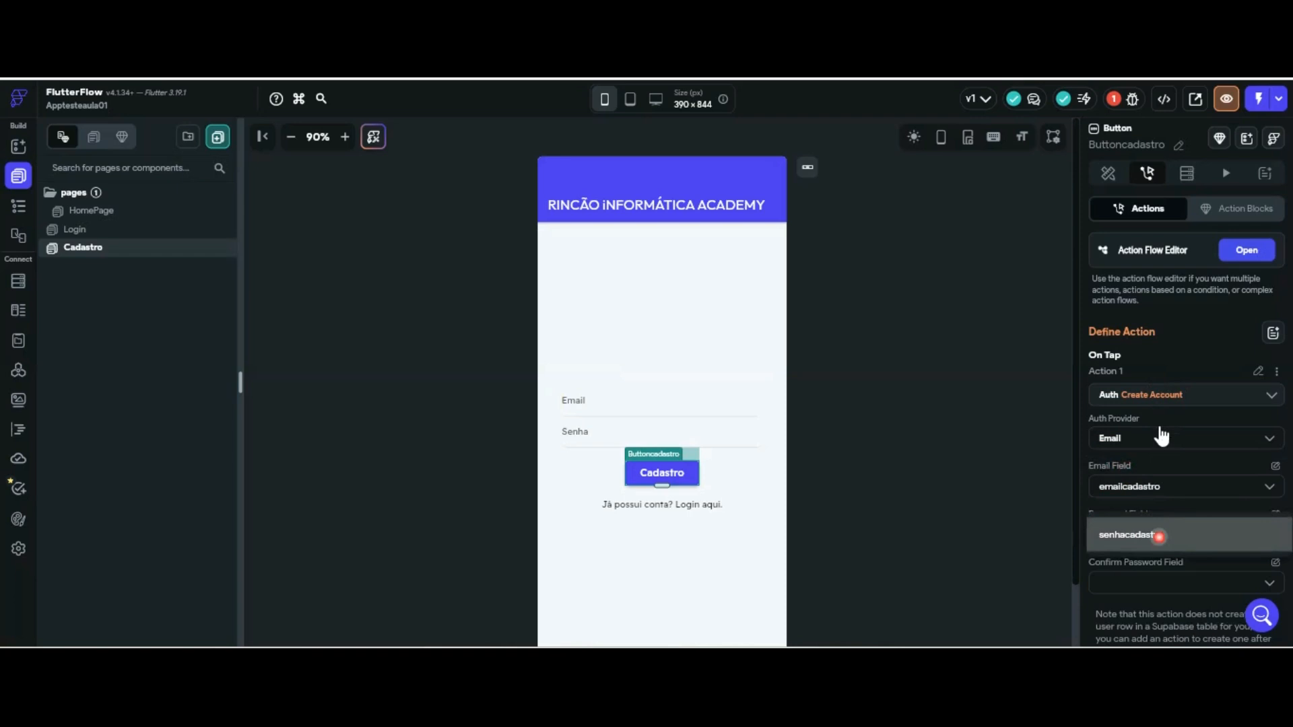
pyautogui.click(1154, 535)
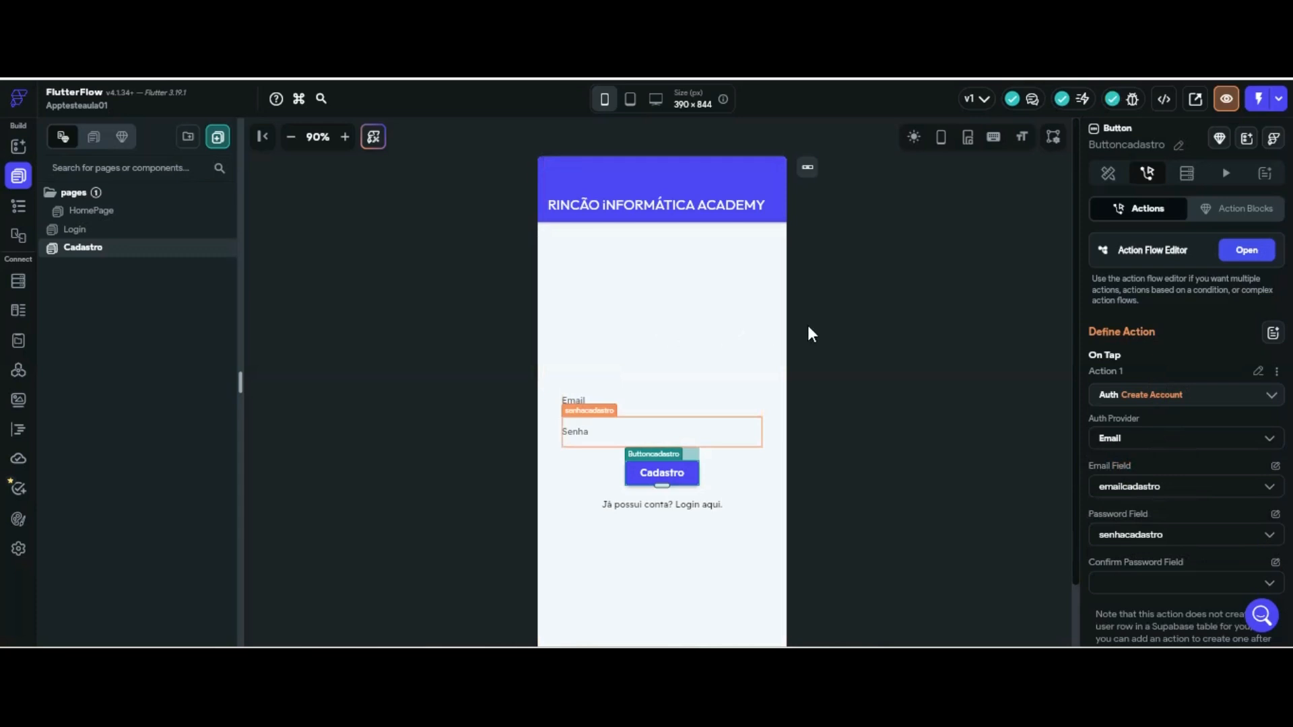
pyautogui.click(667, 245)
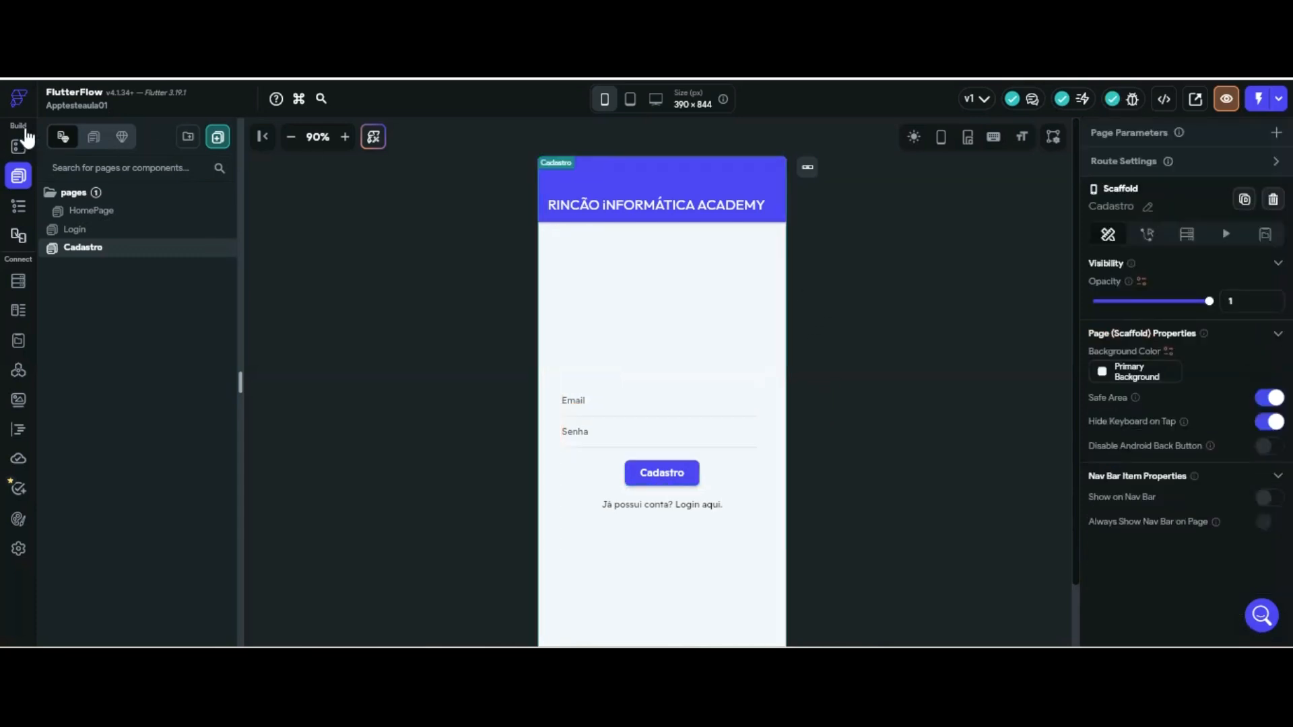
# Give the HomePage logout icon a Supabase Authentication > Log Out action and run the app in Test Mode
pyautogui.click(92, 211)
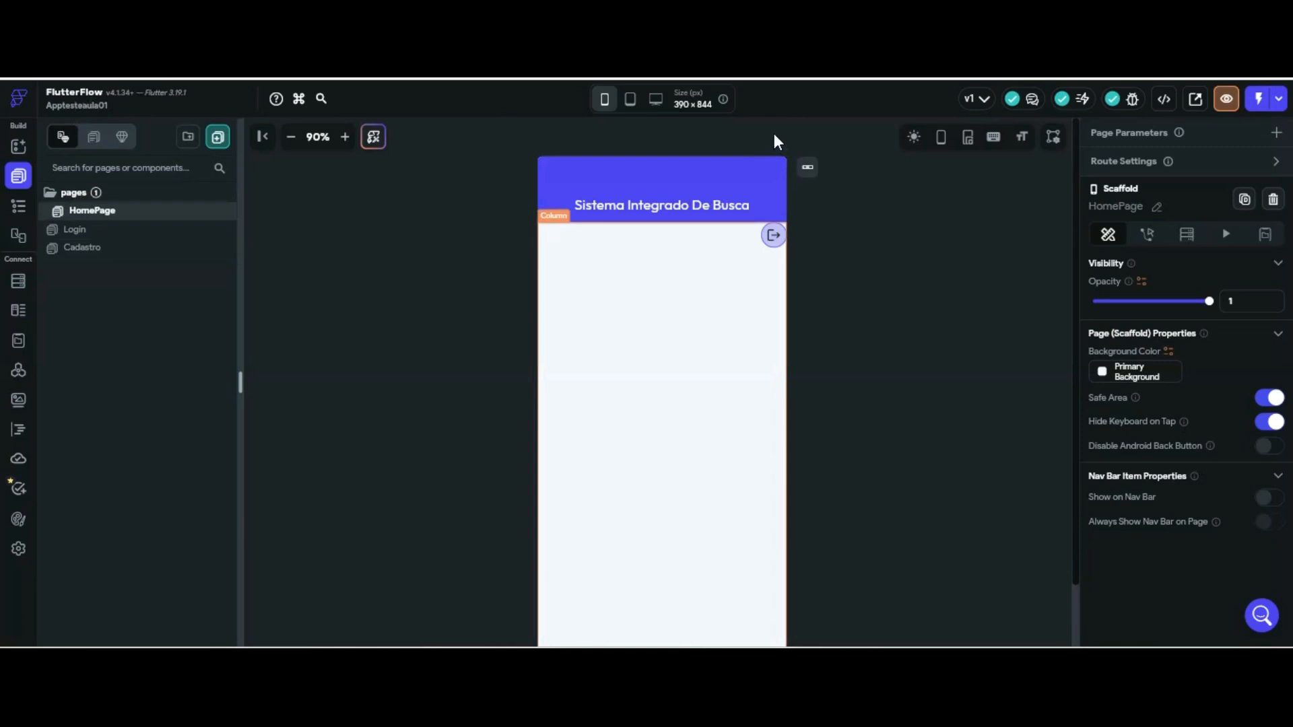
pyautogui.click(773, 235)
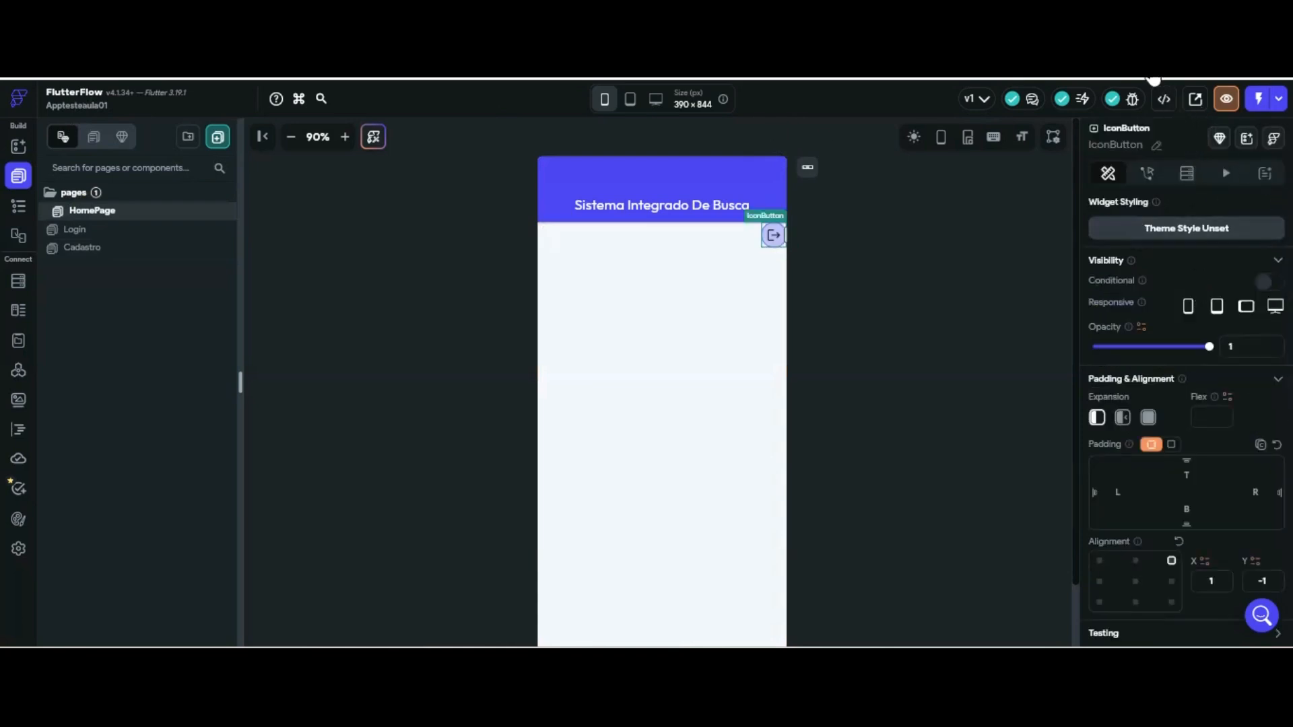
pyautogui.click(1147, 173)
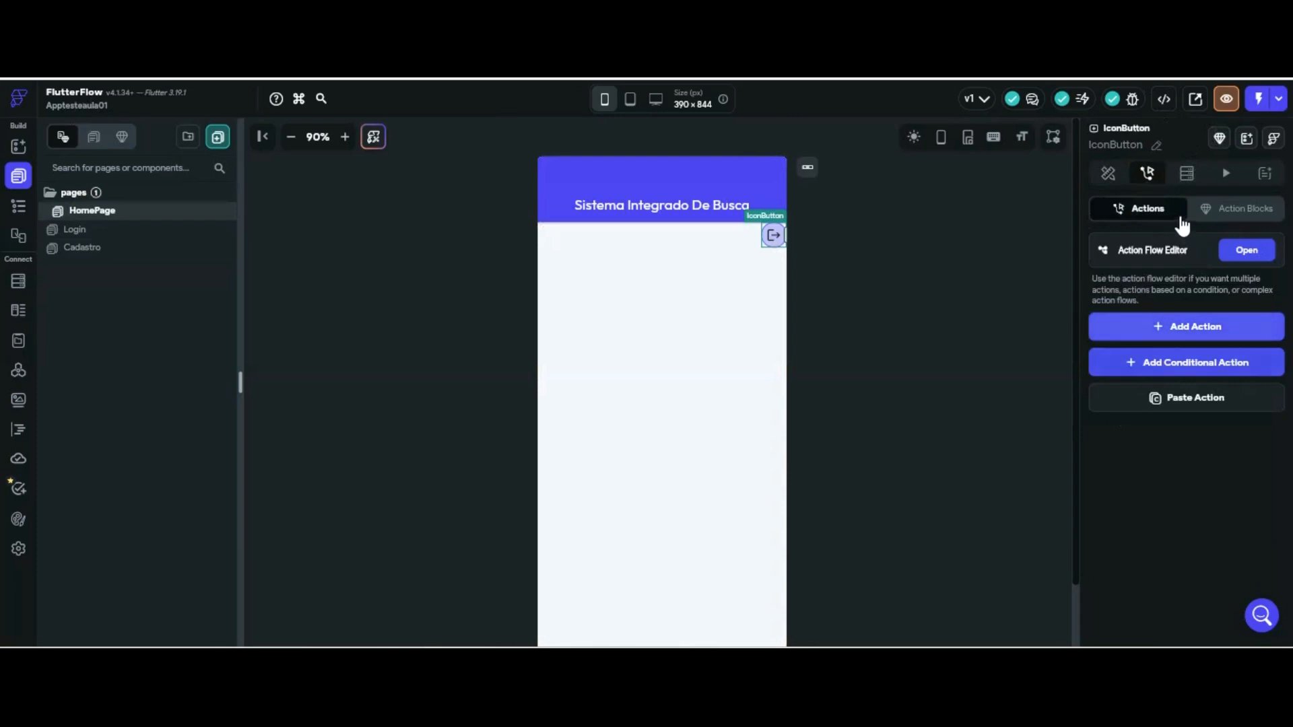
pyautogui.click(1179, 326)
pyautogui.scroll(-2, 1178, 444)
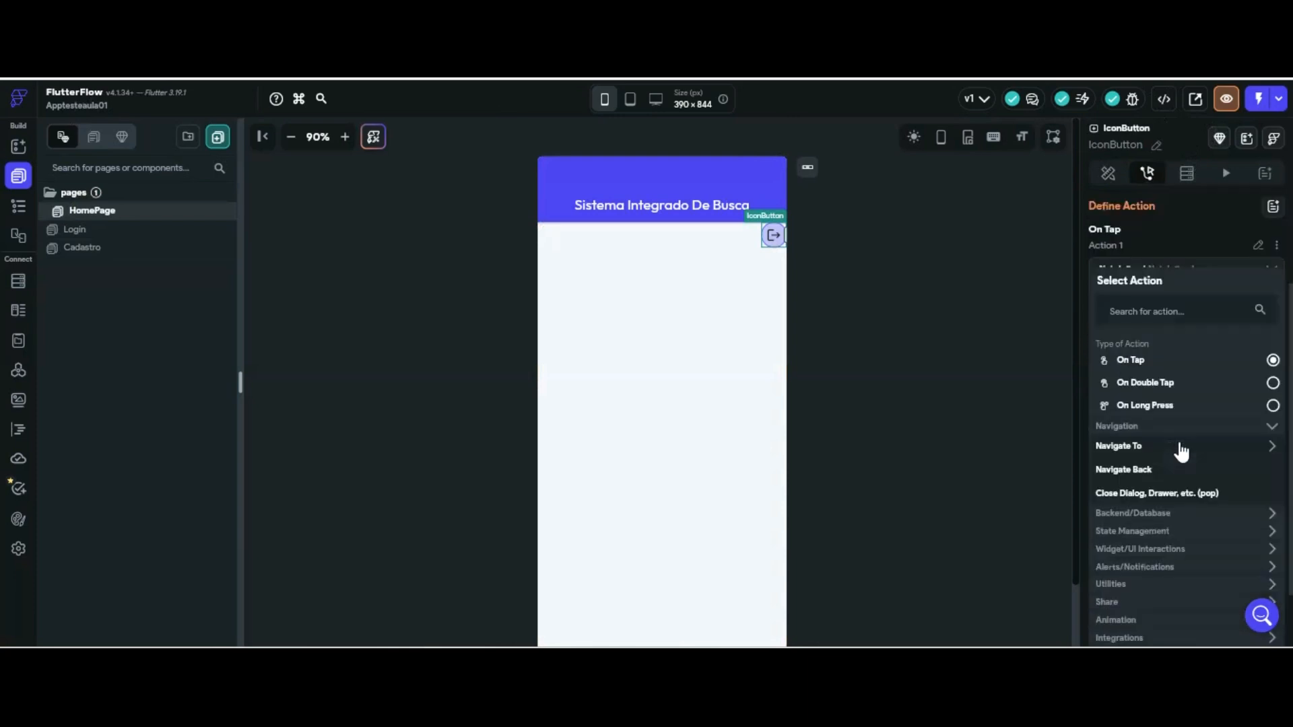
pyautogui.click(1177, 513)
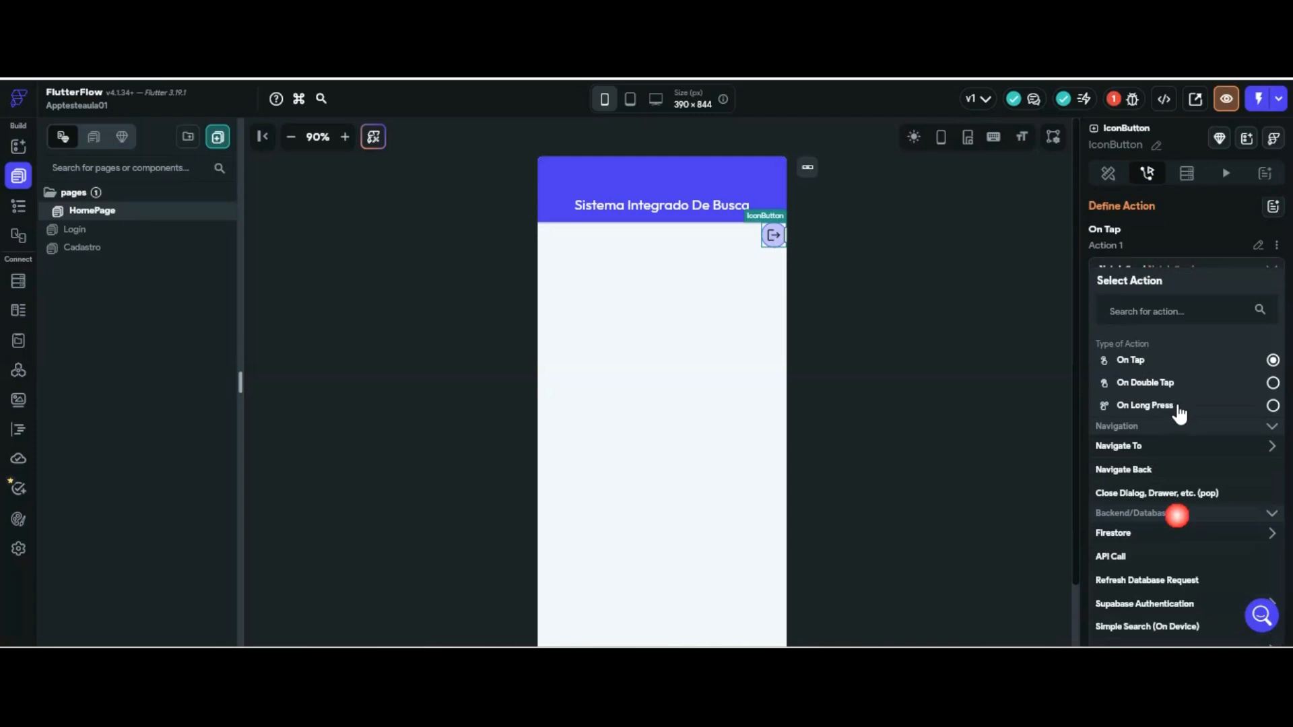
pyautogui.click(1181, 605)
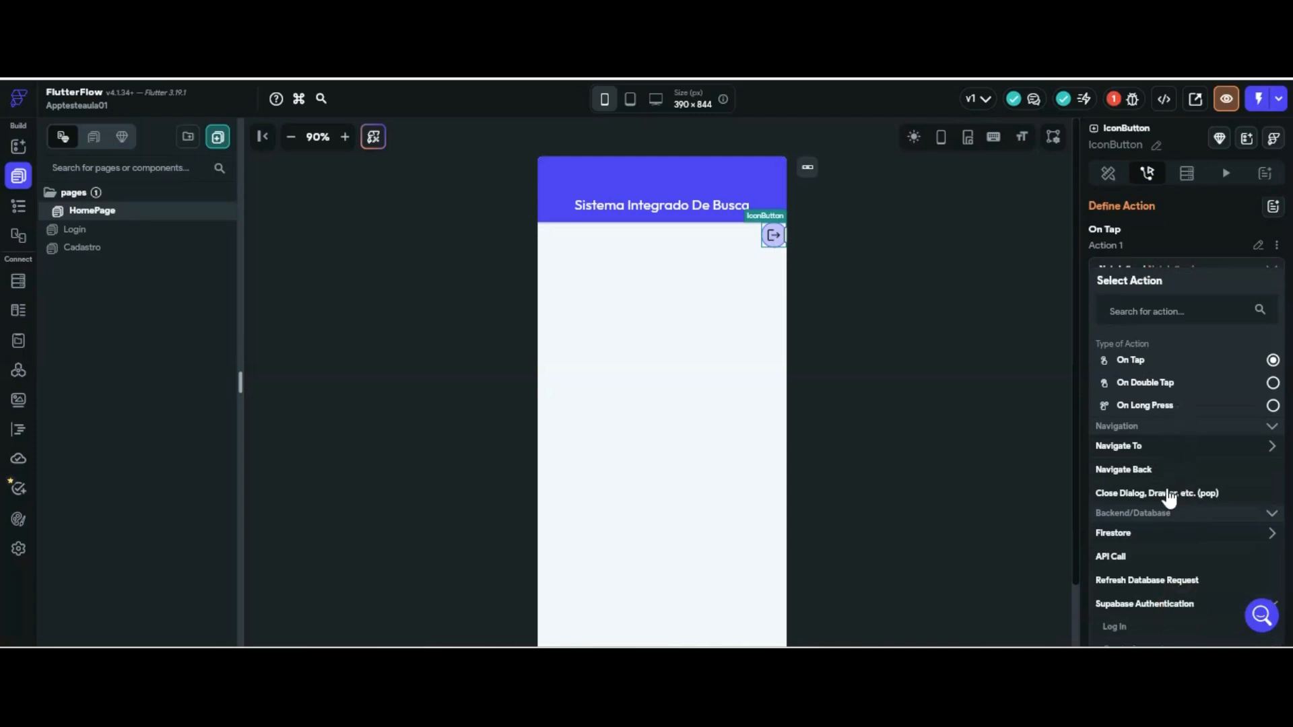
pyautogui.scroll(-2, 1169, 488)
pyautogui.click(1126, 546)
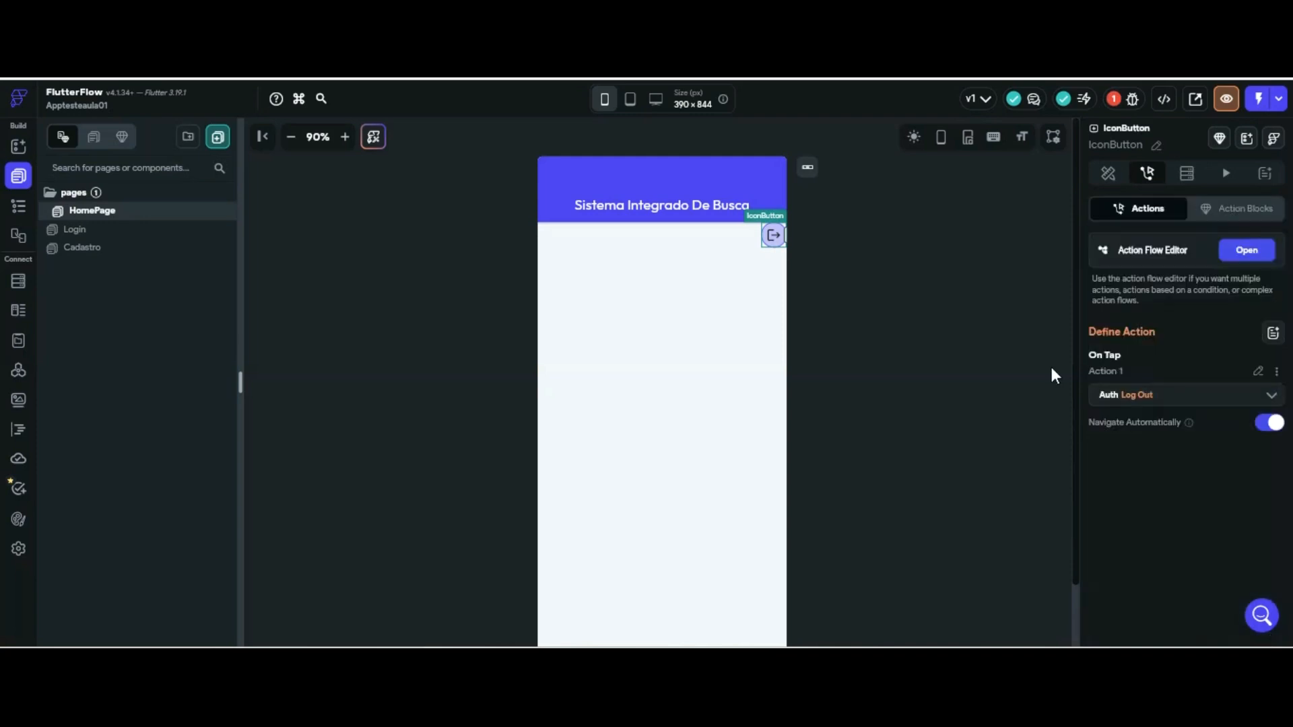
pyautogui.click(957, 366)
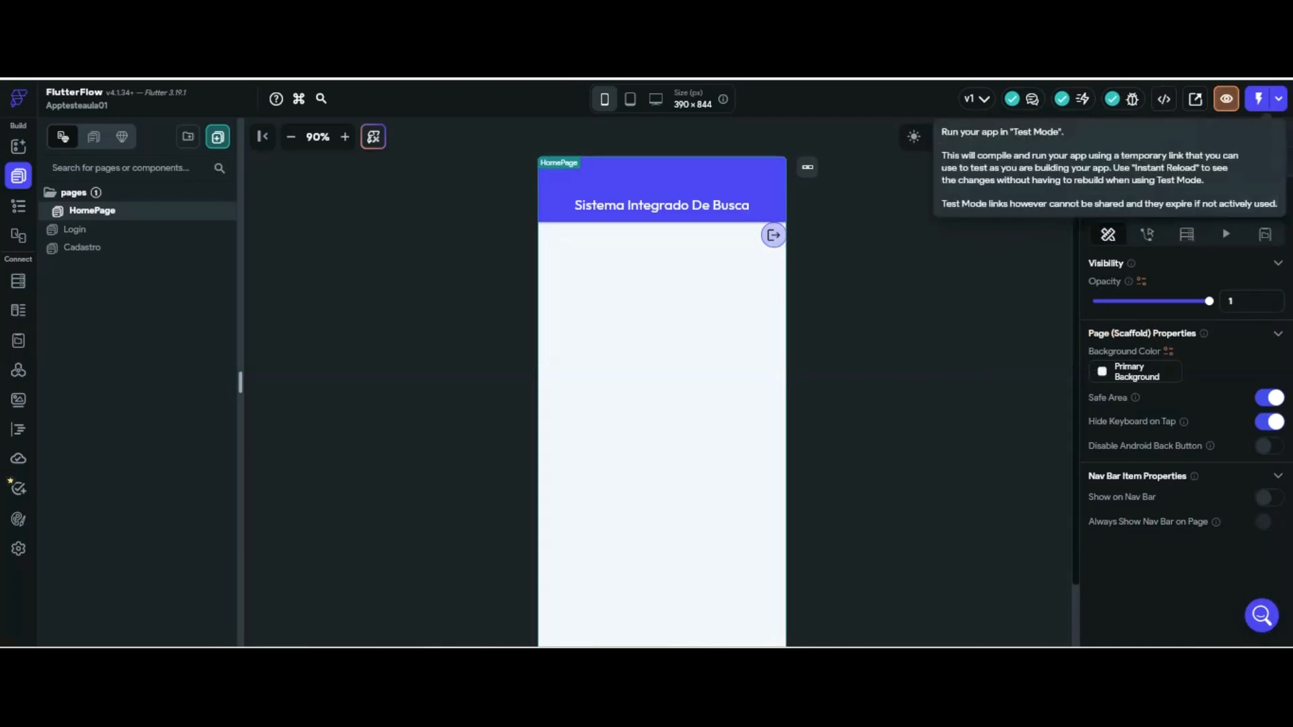
pyautogui.click(1258, 99)
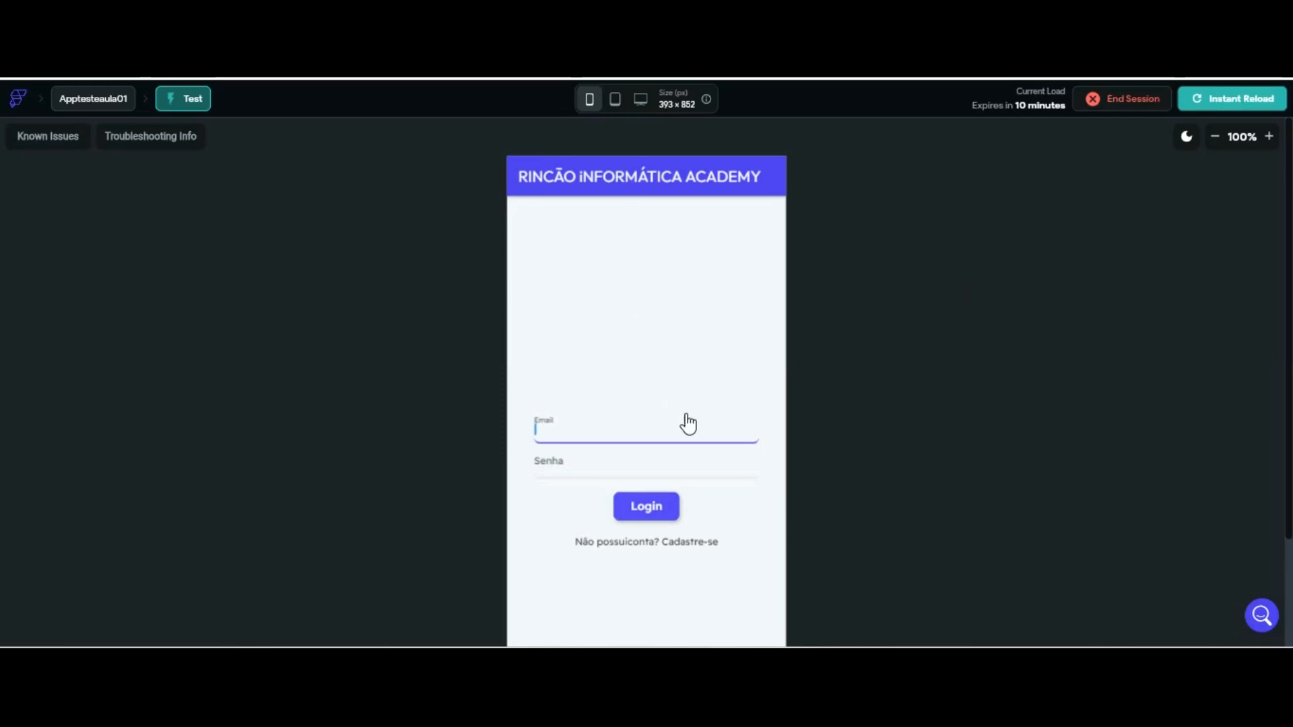
# Open the Cadastro sign-up screen in the Test Mode preview, then switch to Supabase's empty Users list
pyautogui.click(690, 542)
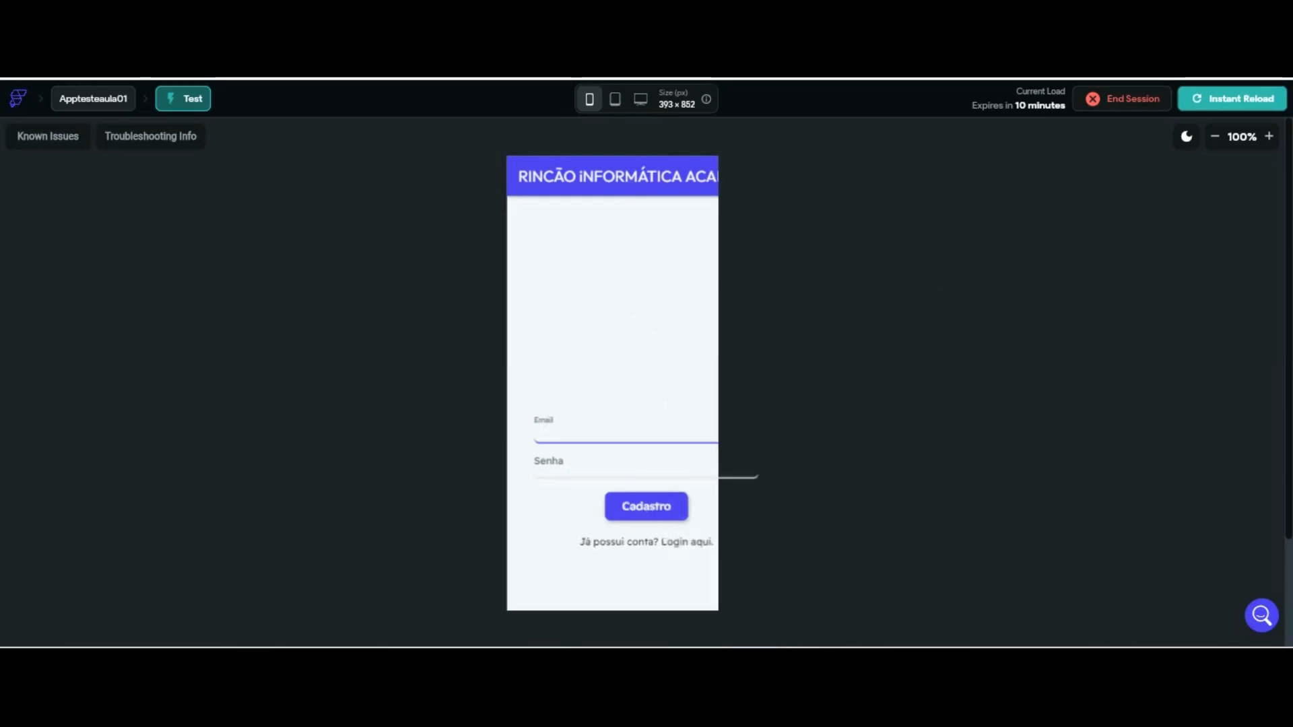
pyautogui.click(615, 99)
pyautogui.click(586, 100)
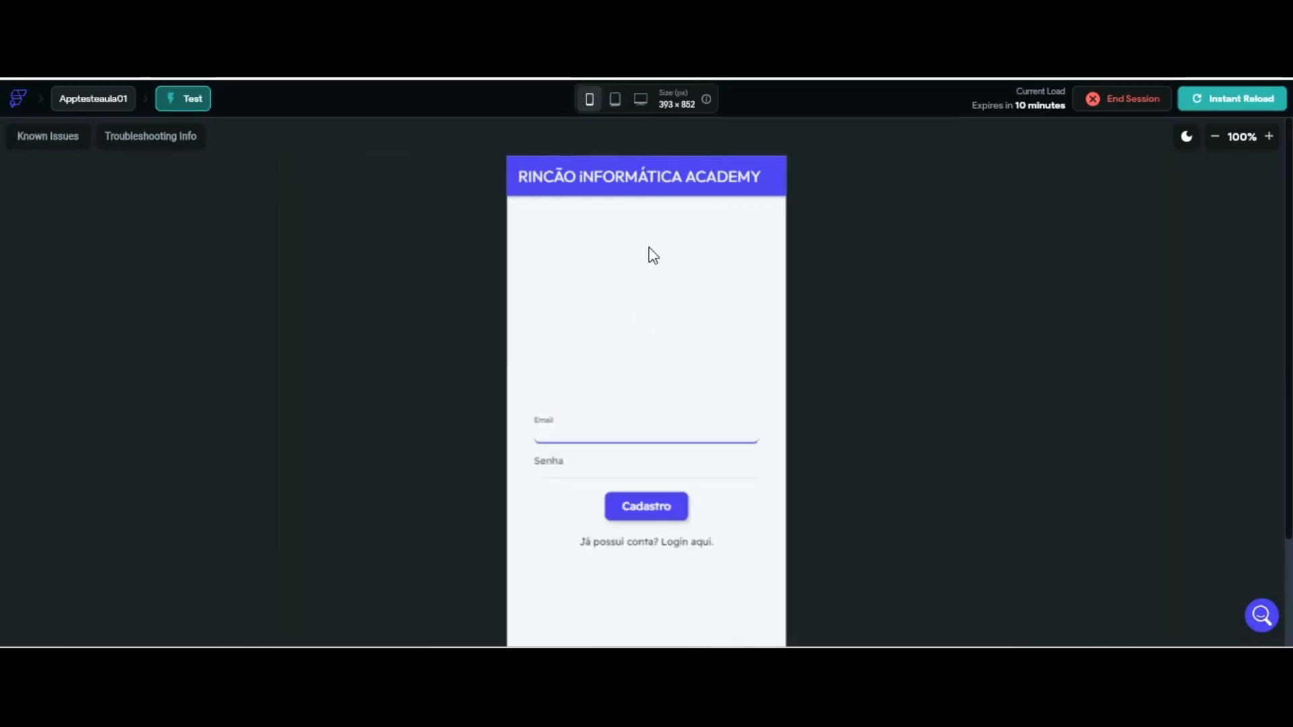
pyautogui.click(602, 465)
pyautogui.click(592, 430)
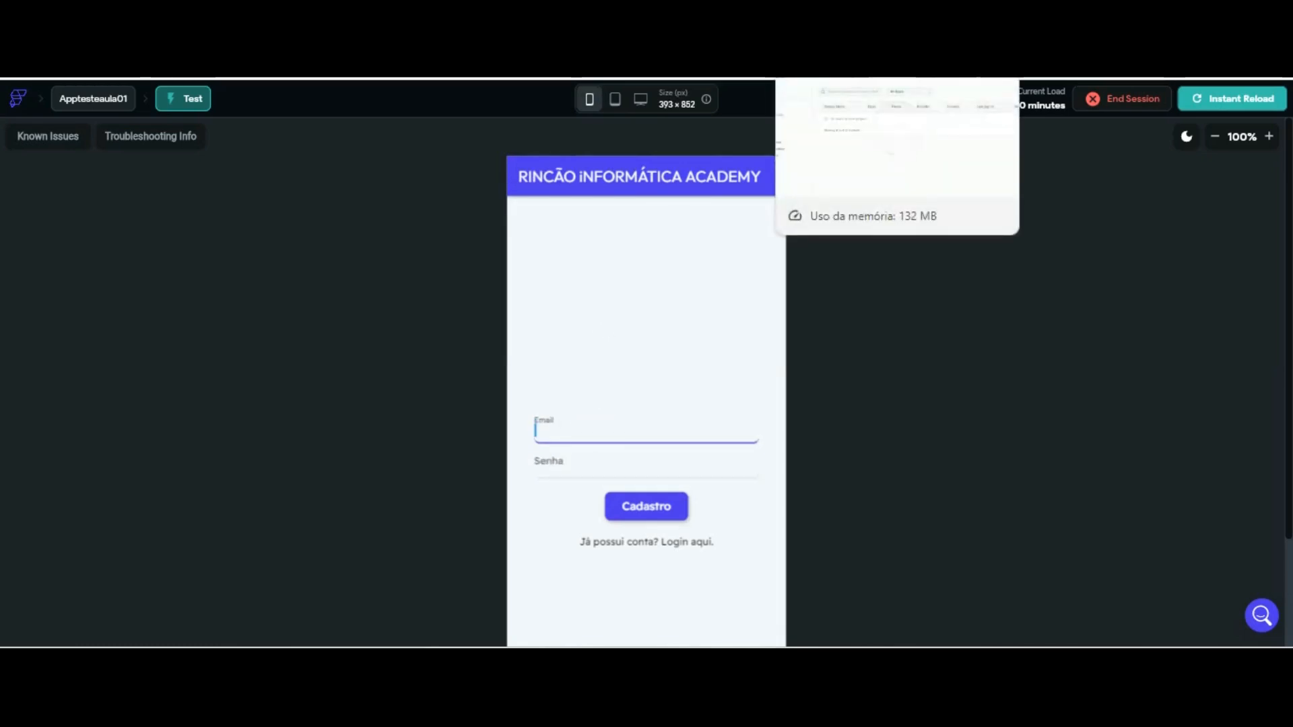
pyautogui.click(832, 14)
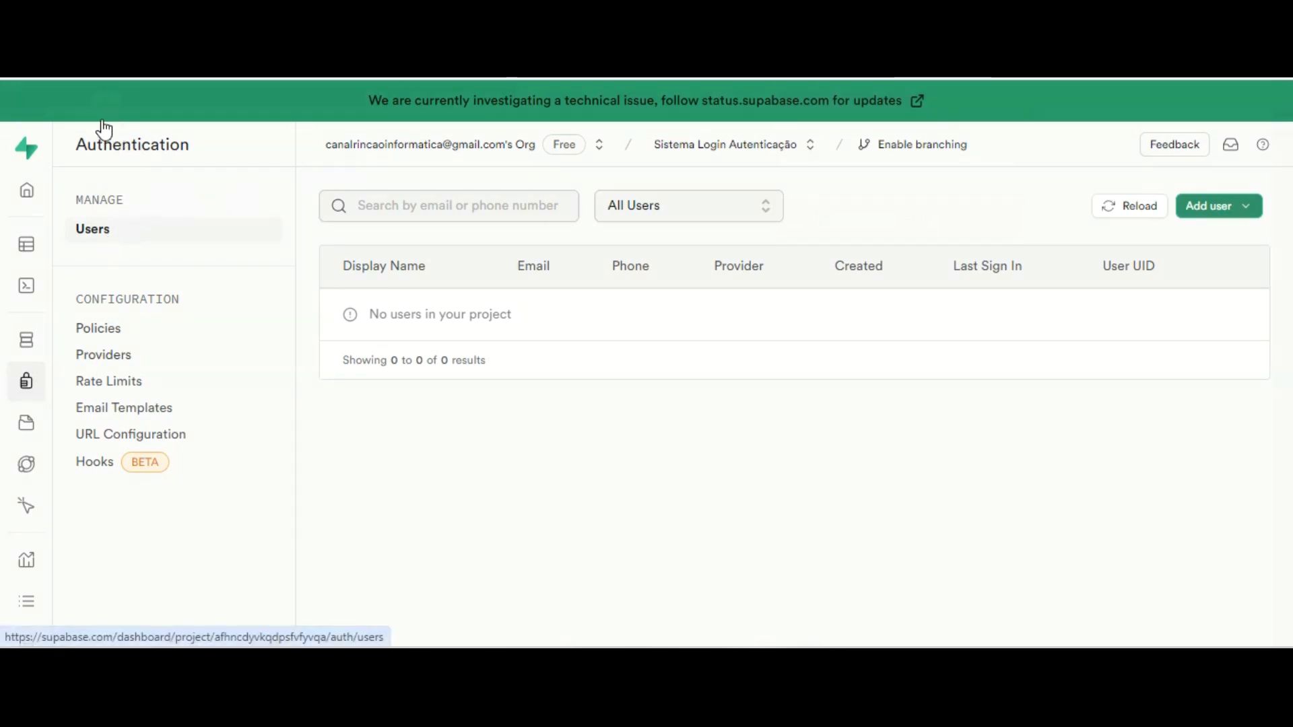
# Turn off Confirm email and Secure email change on Supabase's Email provider, save, and return to Users
pyautogui.click(121, 354)
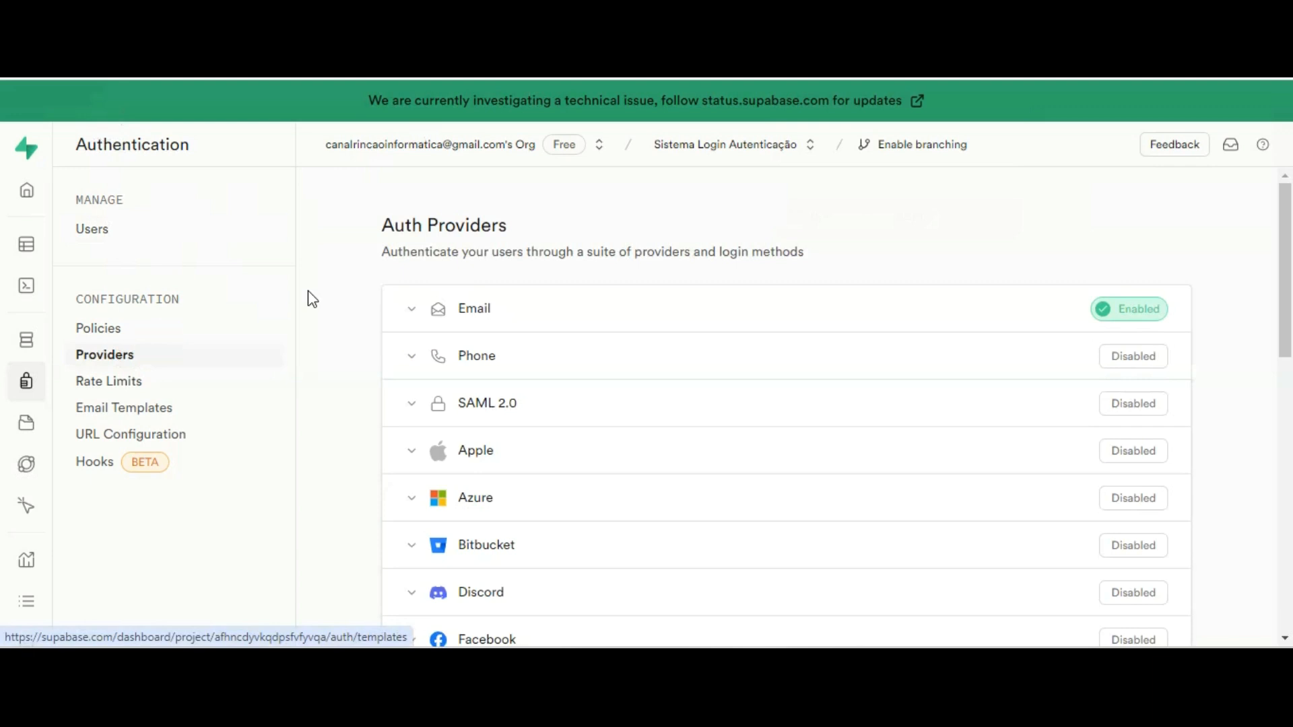
pyautogui.click(412, 308)
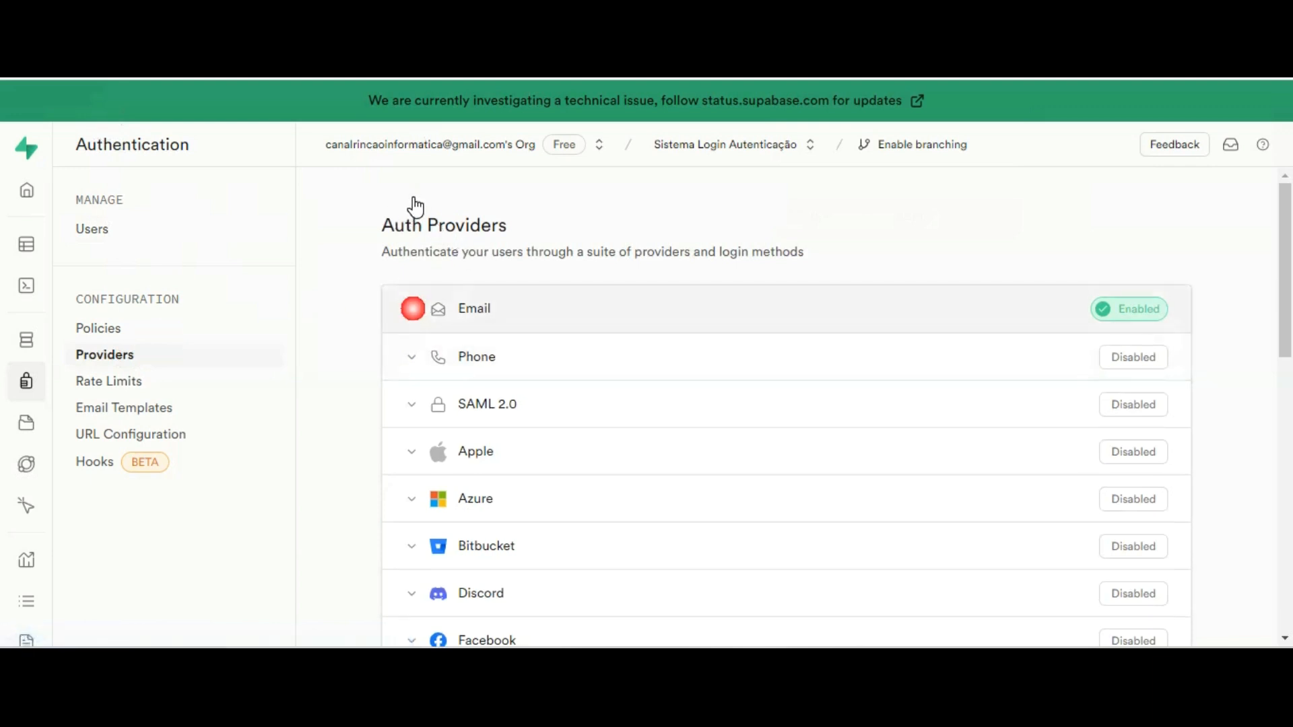
pyautogui.click(564, 462)
pyautogui.click(564, 555)
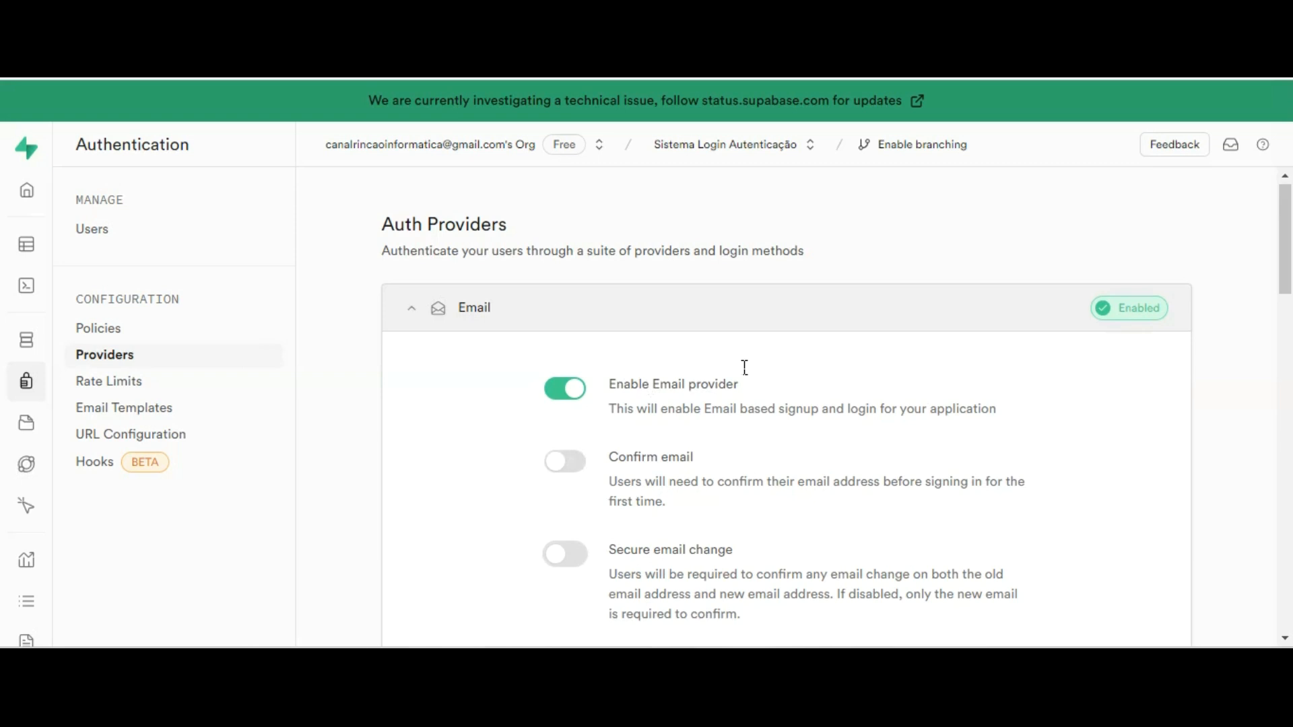
pyautogui.scroll(-5, 923, 383)
pyautogui.click(1006, 423)
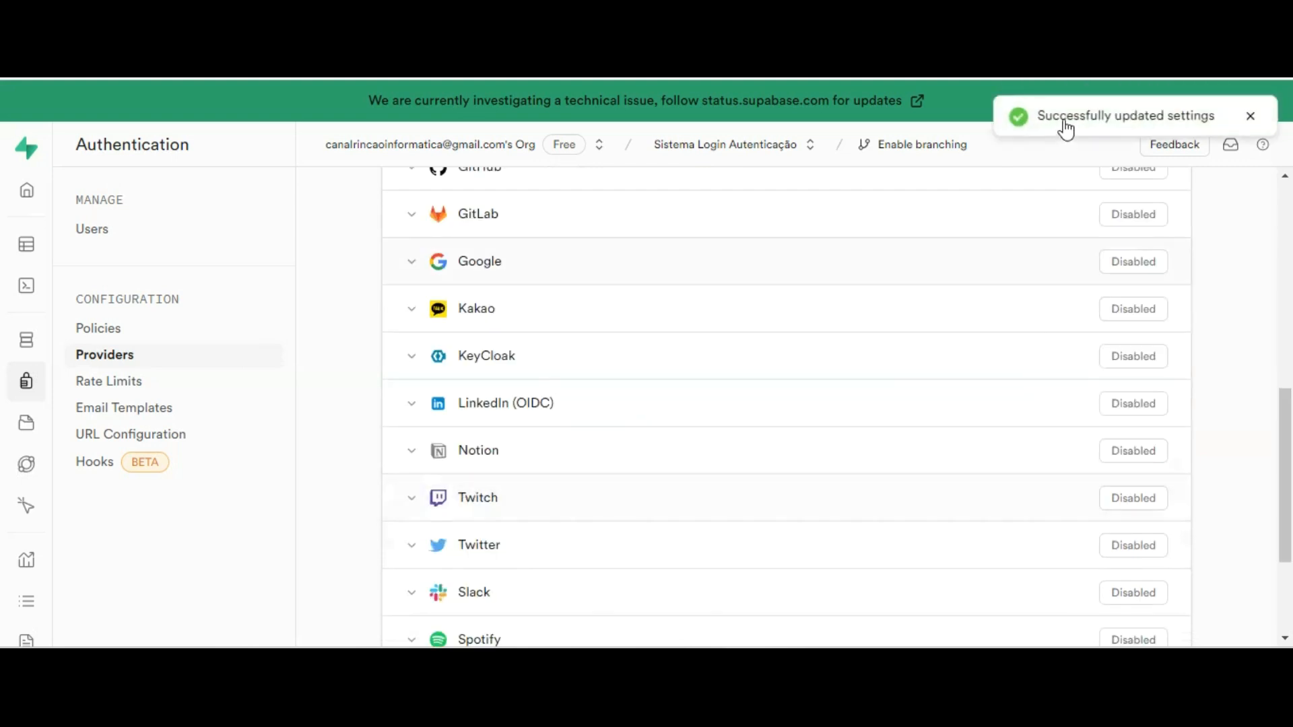
pyautogui.click(94, 228)
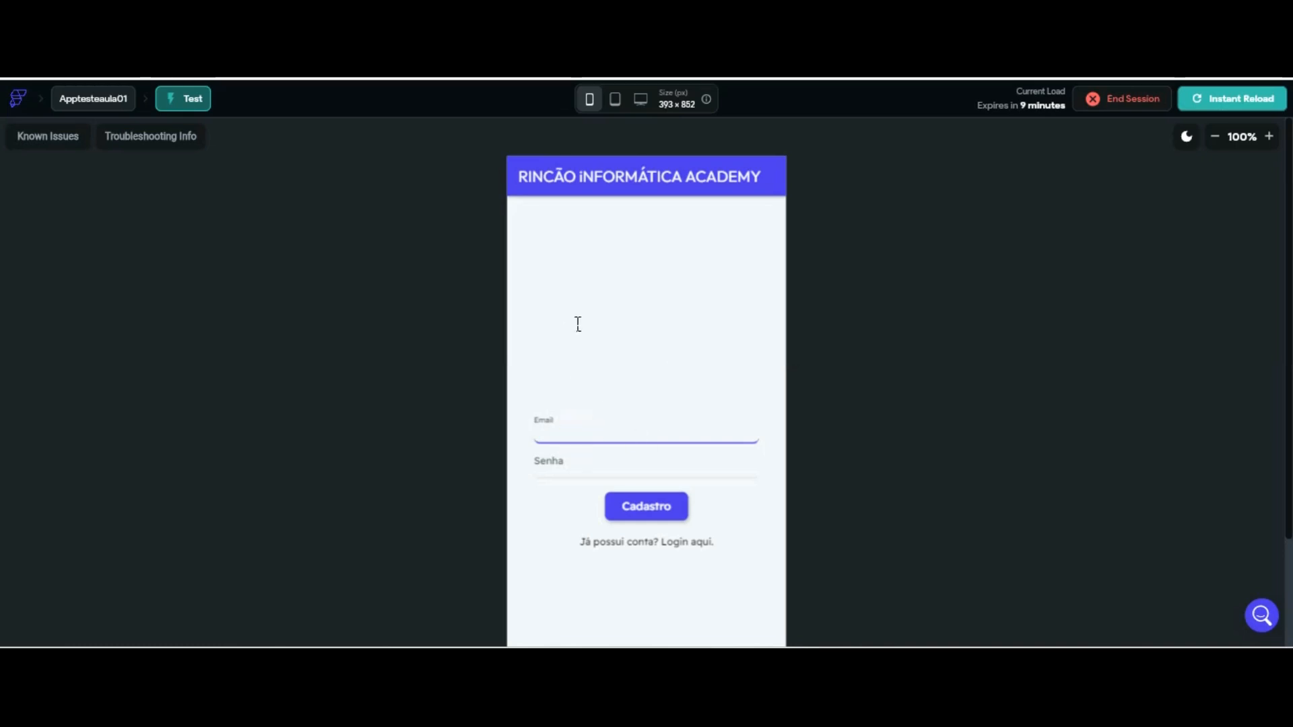
# Enter the test account's email address and password on Cadastro and create the account
pyautogui.press('Tab')
pyautogui.write('123456789')
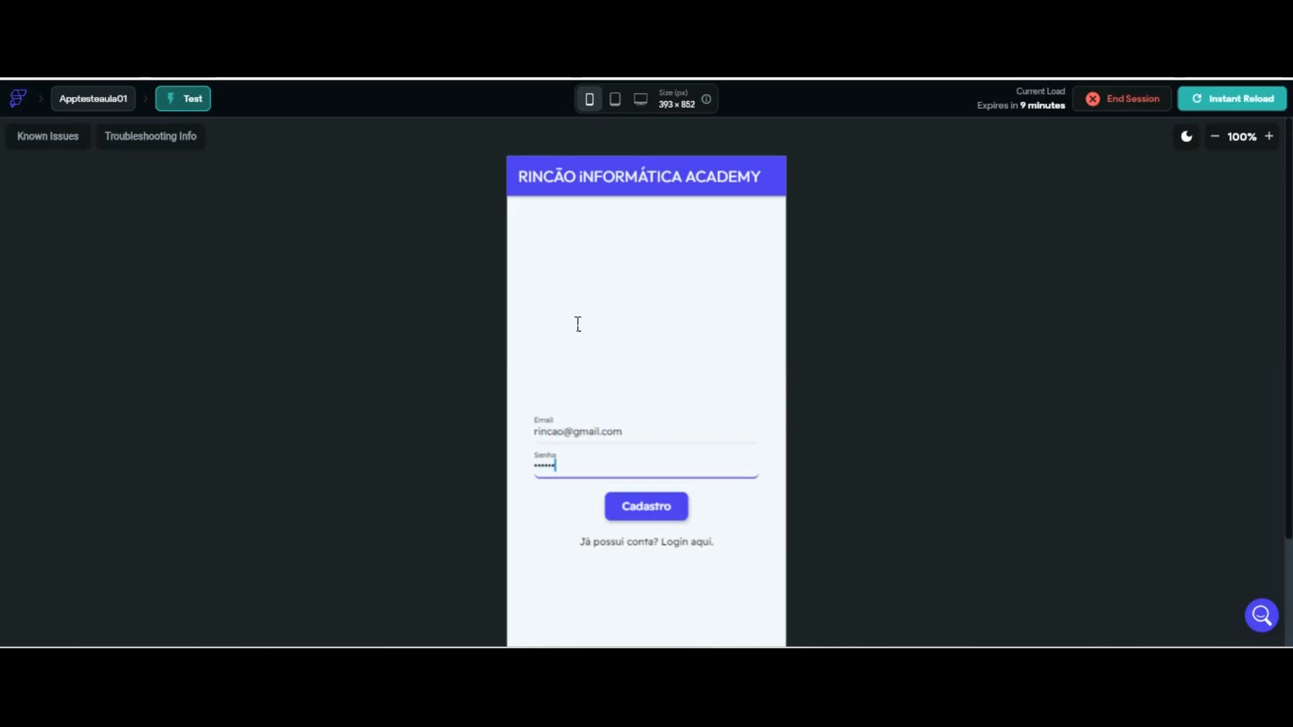
pyautogui.click(647, 506)
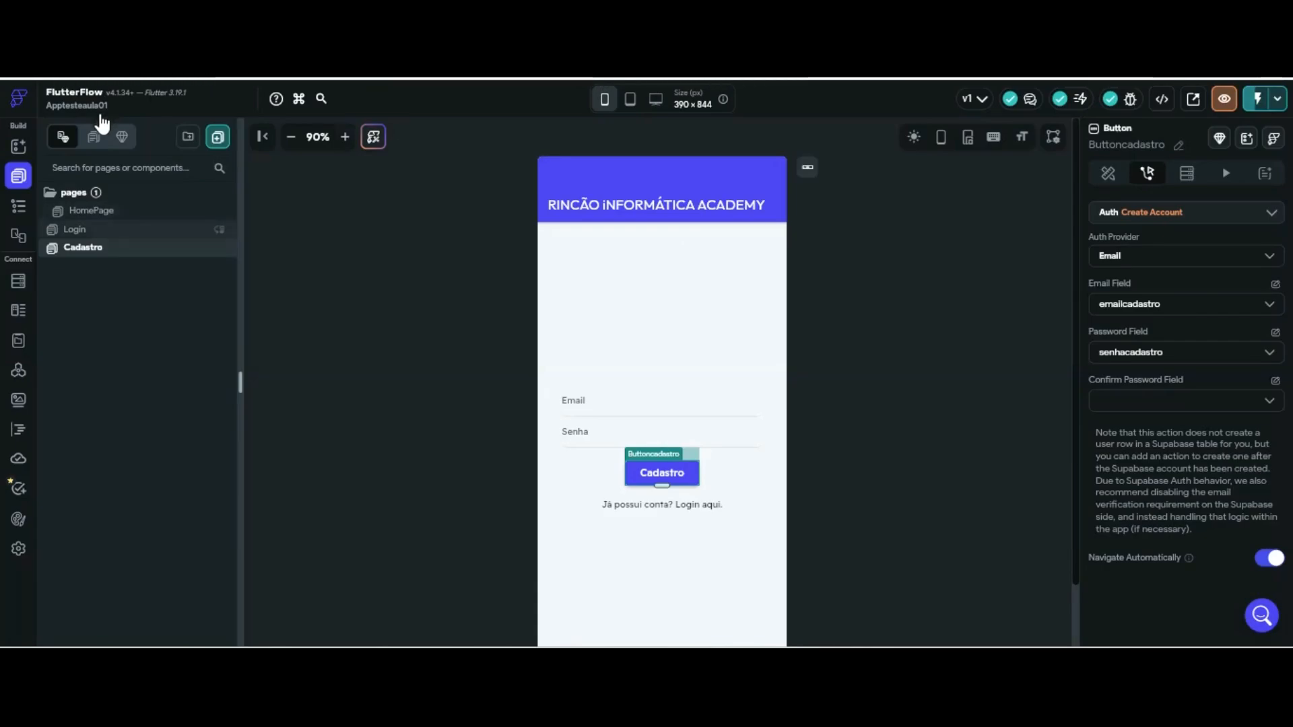
# Open HomePage in the editor and check that the logout icon has an Auth Log Out action
pyautogui.click(99, 228)
pyautogui.click(100, 211)
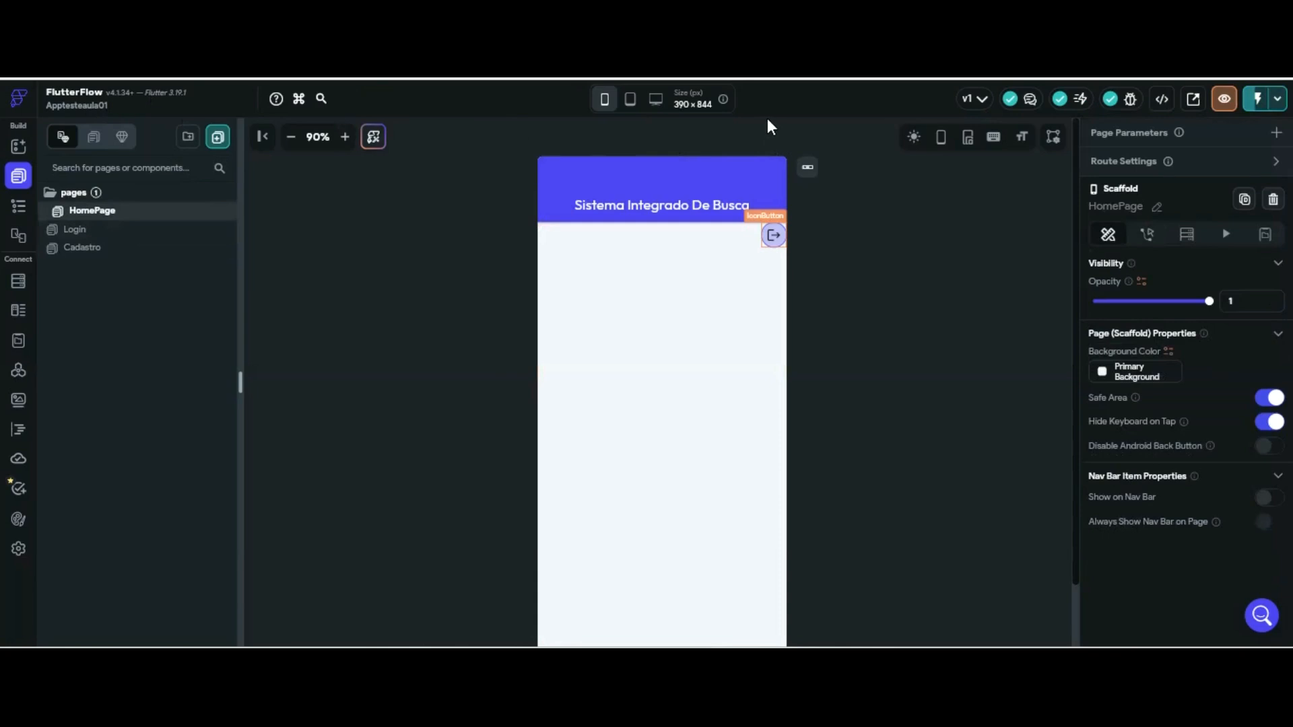
pyautogui.click(773, 235)
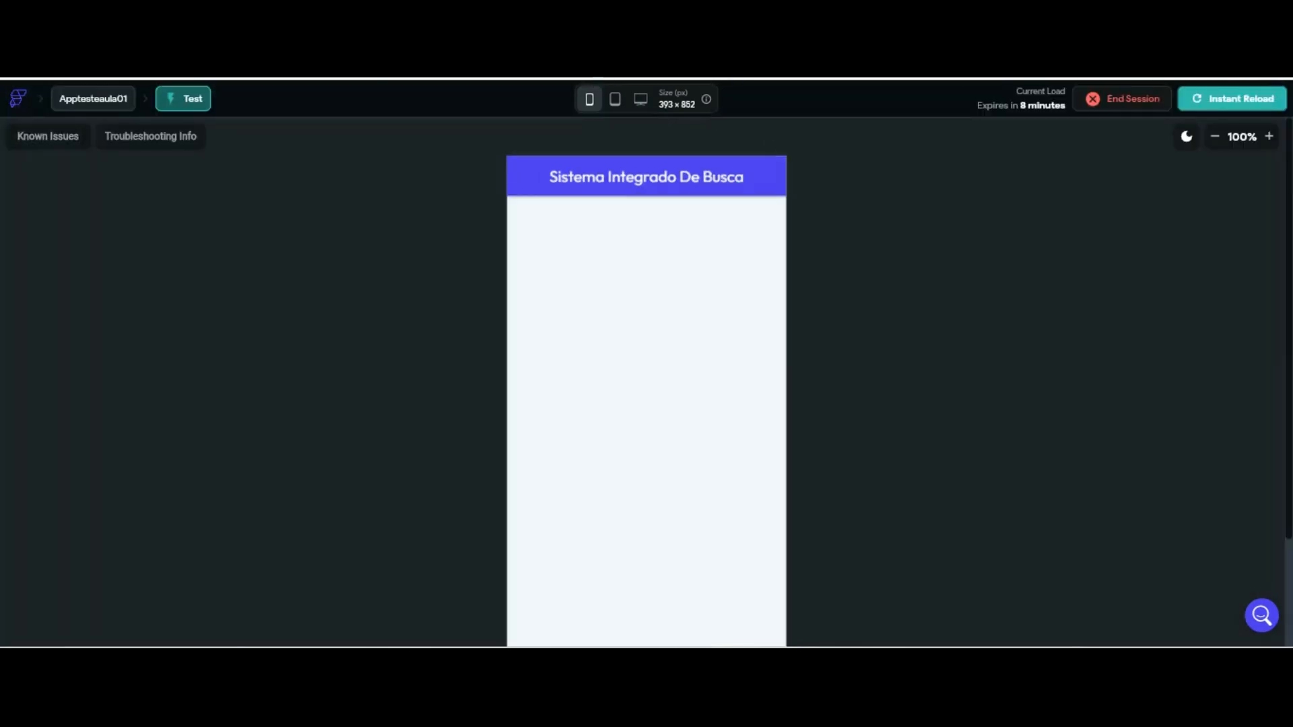
# Refresh the Test Mode preview by toggling tablet and phone size, then log out via the icon
pyautogui.click(615, 99)
pyautogui.click(589, 99)
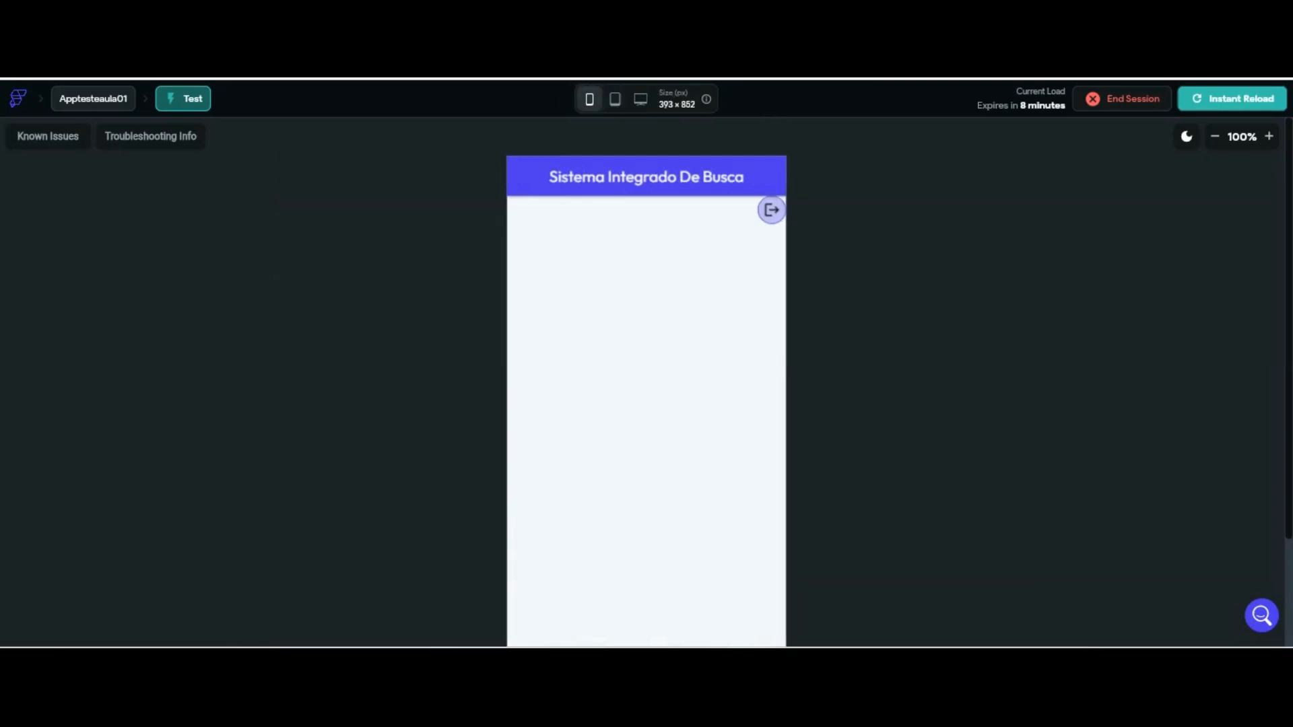
pyautogui.hotkey('ctrl', 'shift', 'Tab')
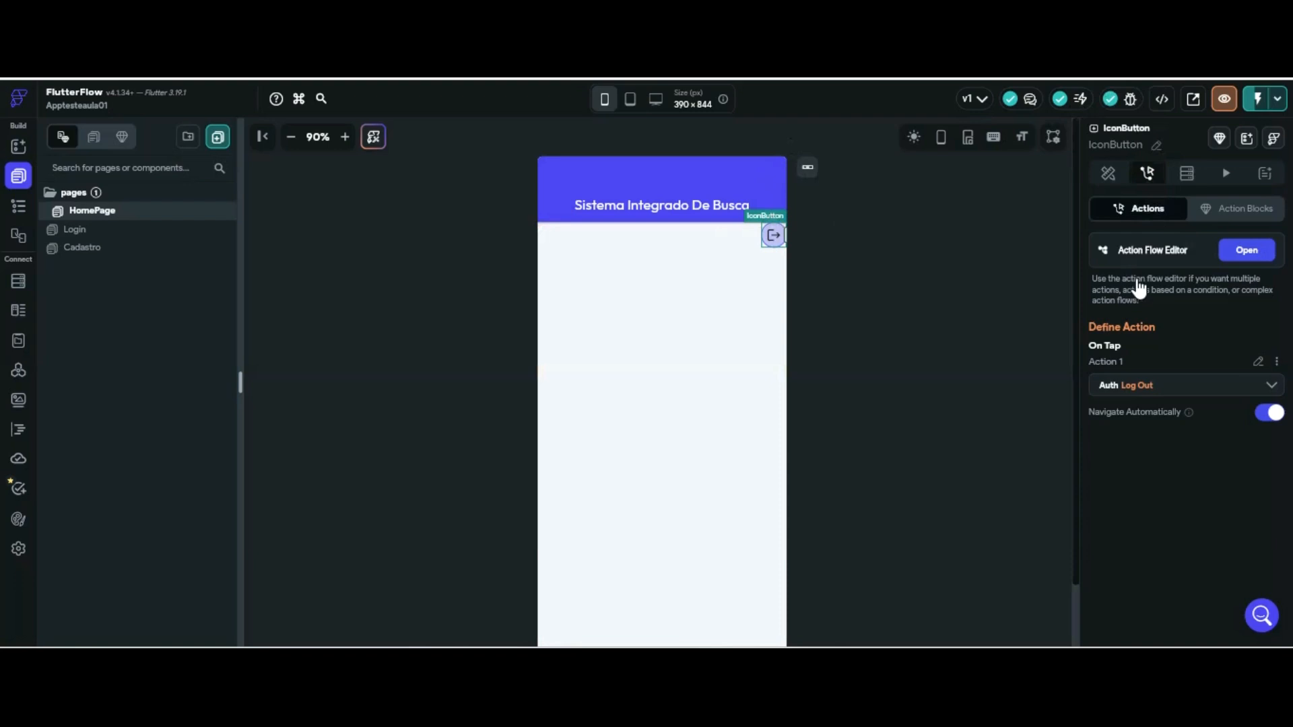
pyautogui.hotkey('ctrl', 'Tab')
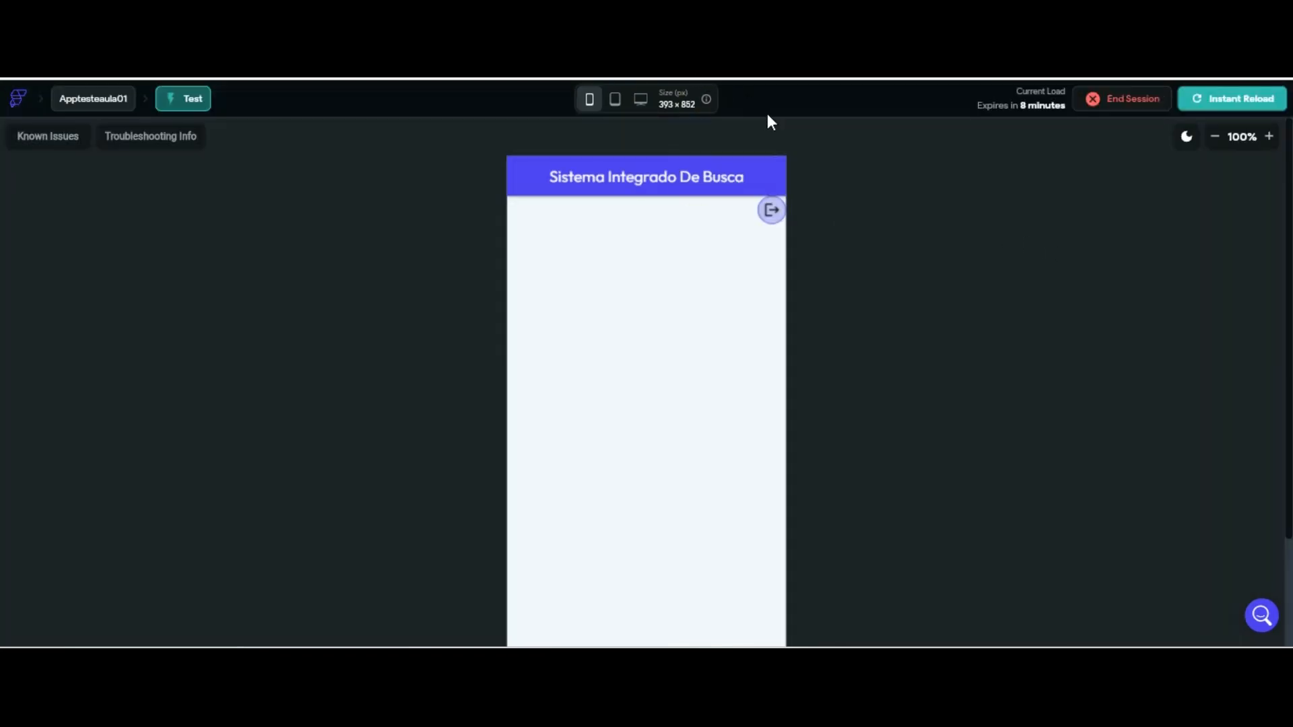
pyautogui.click(771, 209)
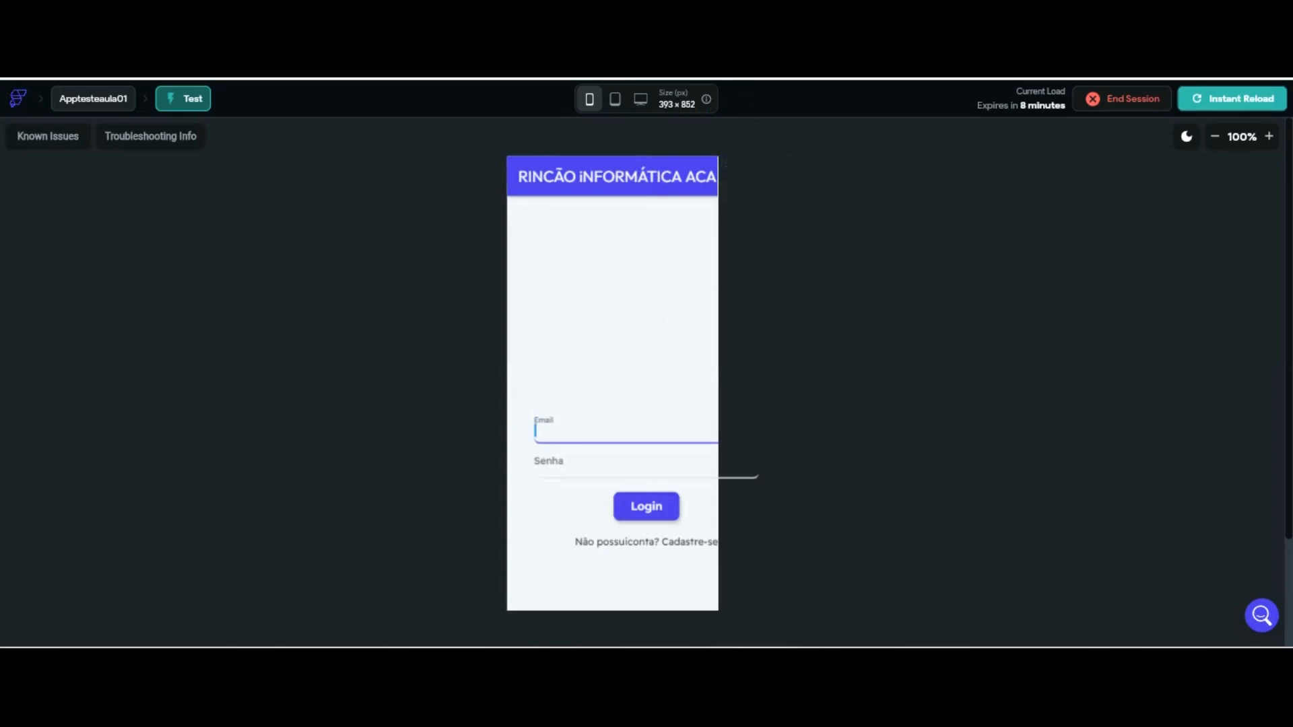
# Open and close the Test Mode device model list
pyautogui.click(592, 101)
pyautogui.click(611, 103)
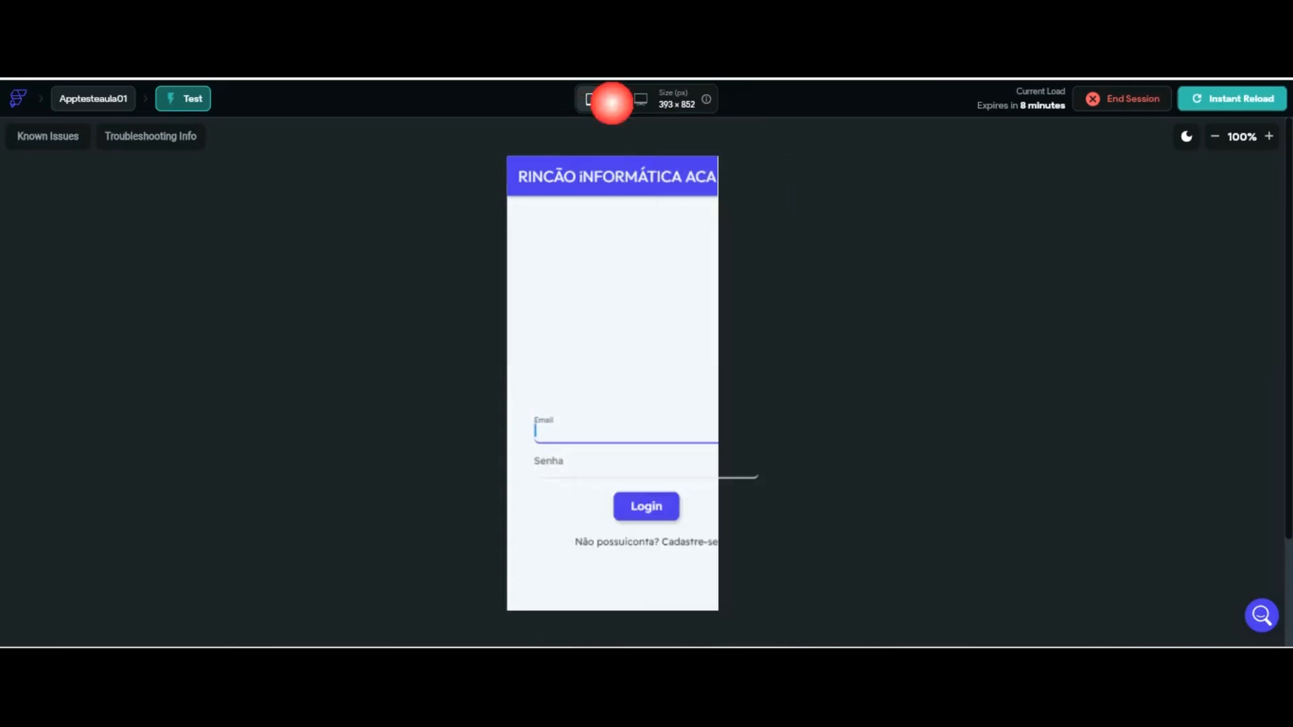
pyautogui.click(588, 99)
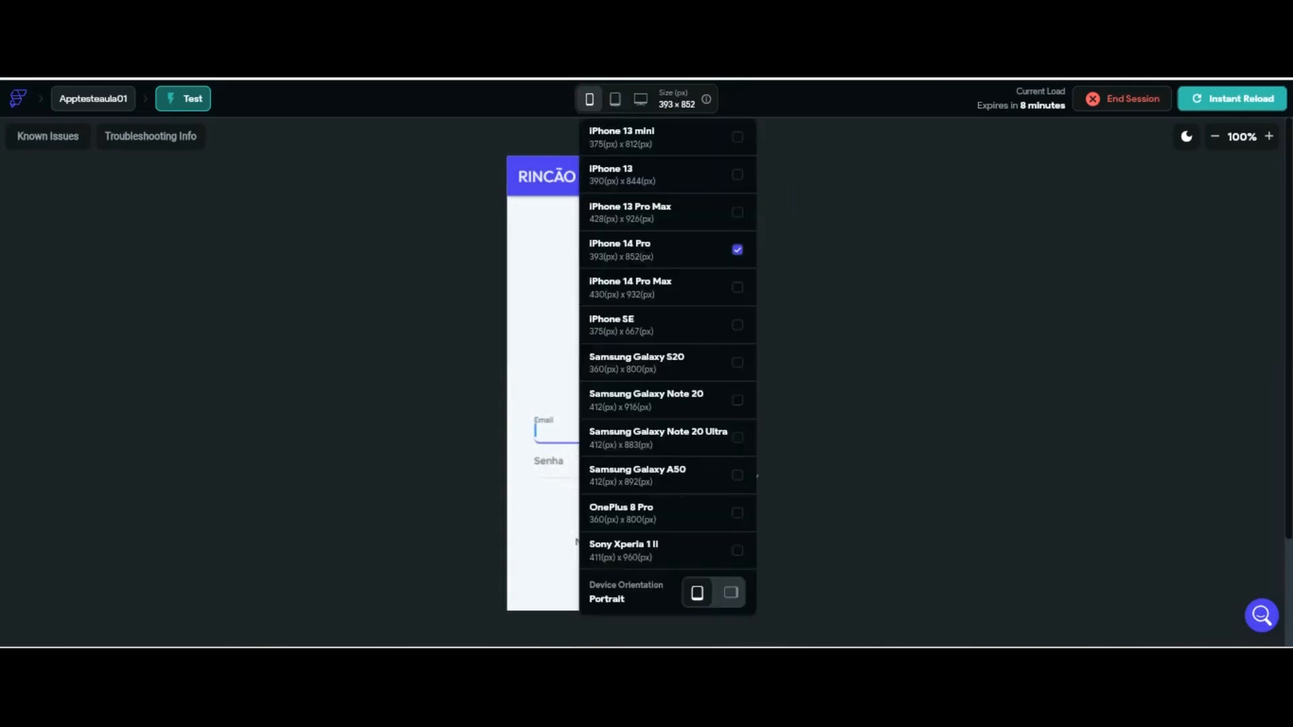
pyautogui.click(431, 129)
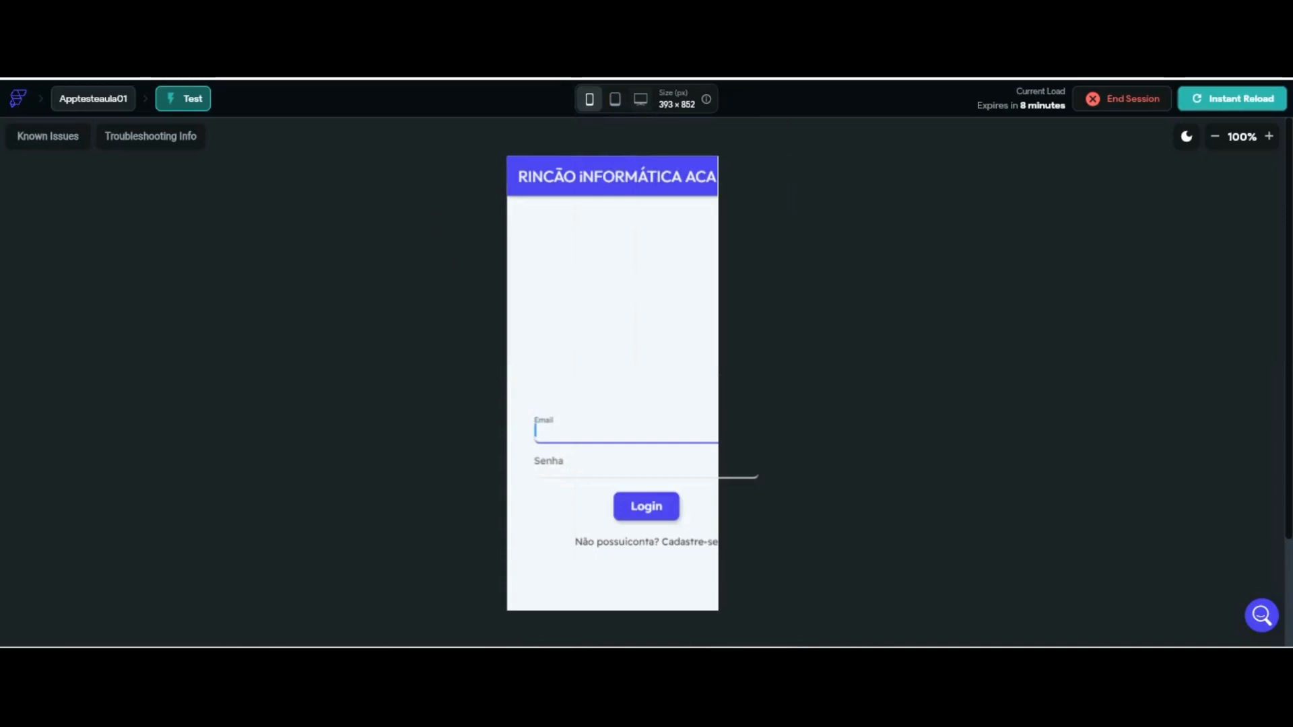
# Toggle the preview between tablet and phone size and confirm the new user appears in Supabase Users
pyautogui.click(614, 100)
pyautogui.click(589, 99)
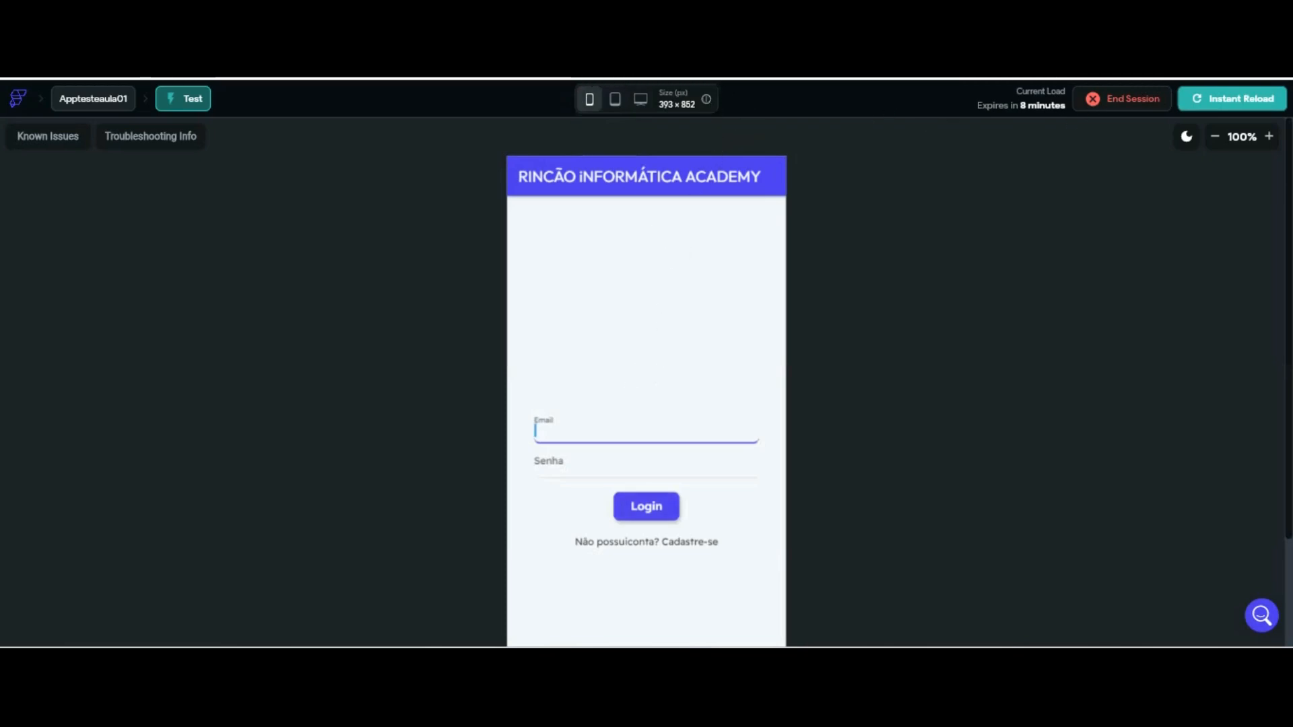
pyautogui.click(788, 20)
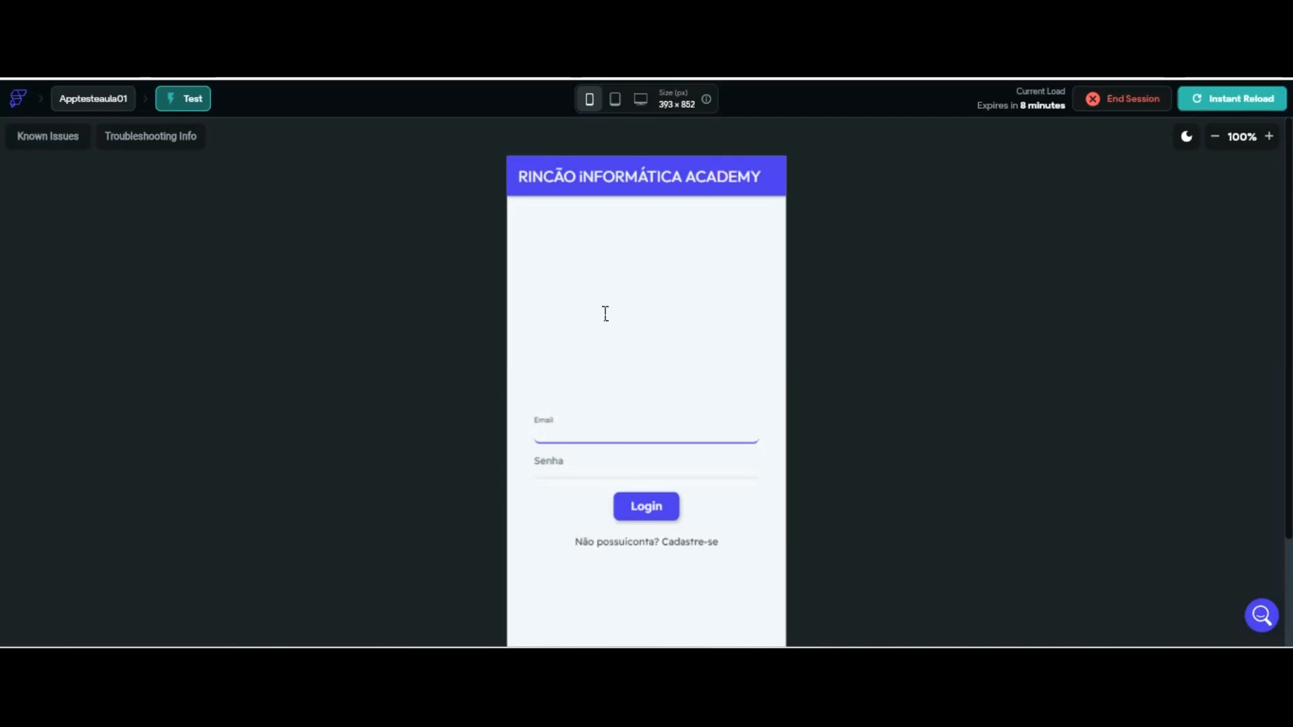
pyautogui.click(661, 449)
# Log in to the test app with the registered email address and its password
pyautogui.click(654, 427)
pyautogui.press('Tab')
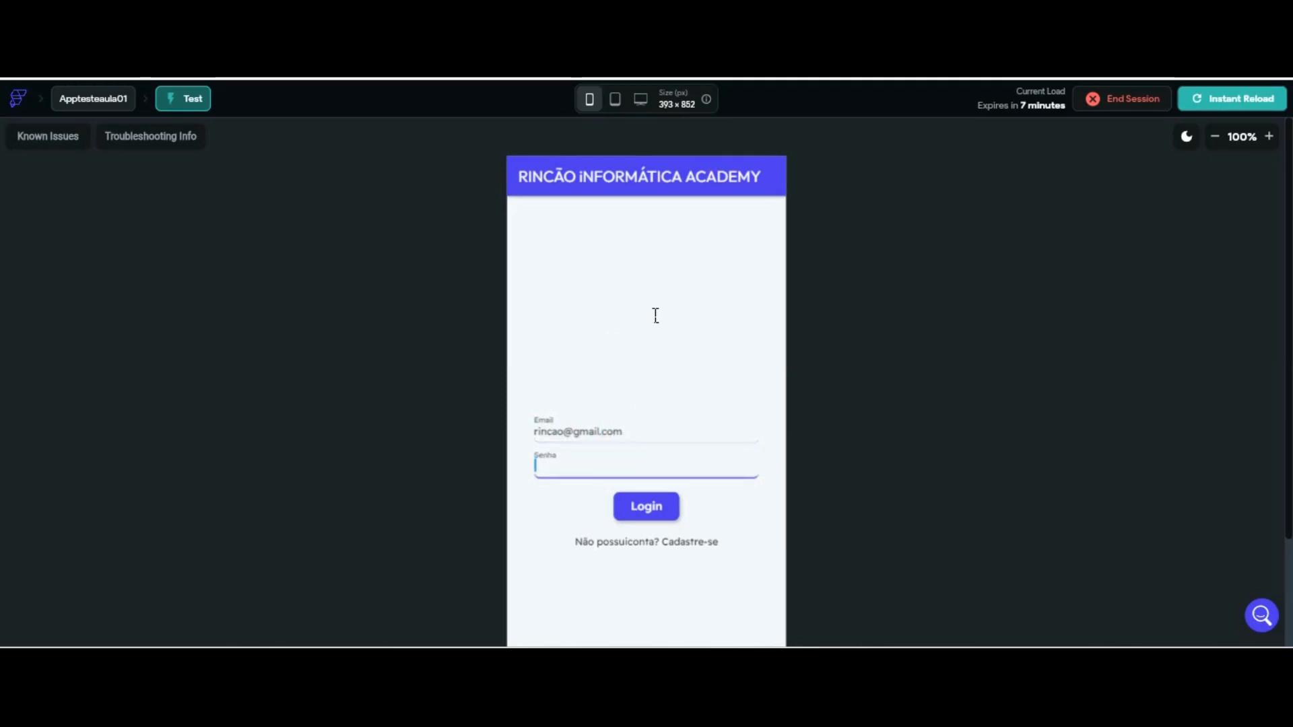
pyautogui.write('********')
pyautogui.press('Return')
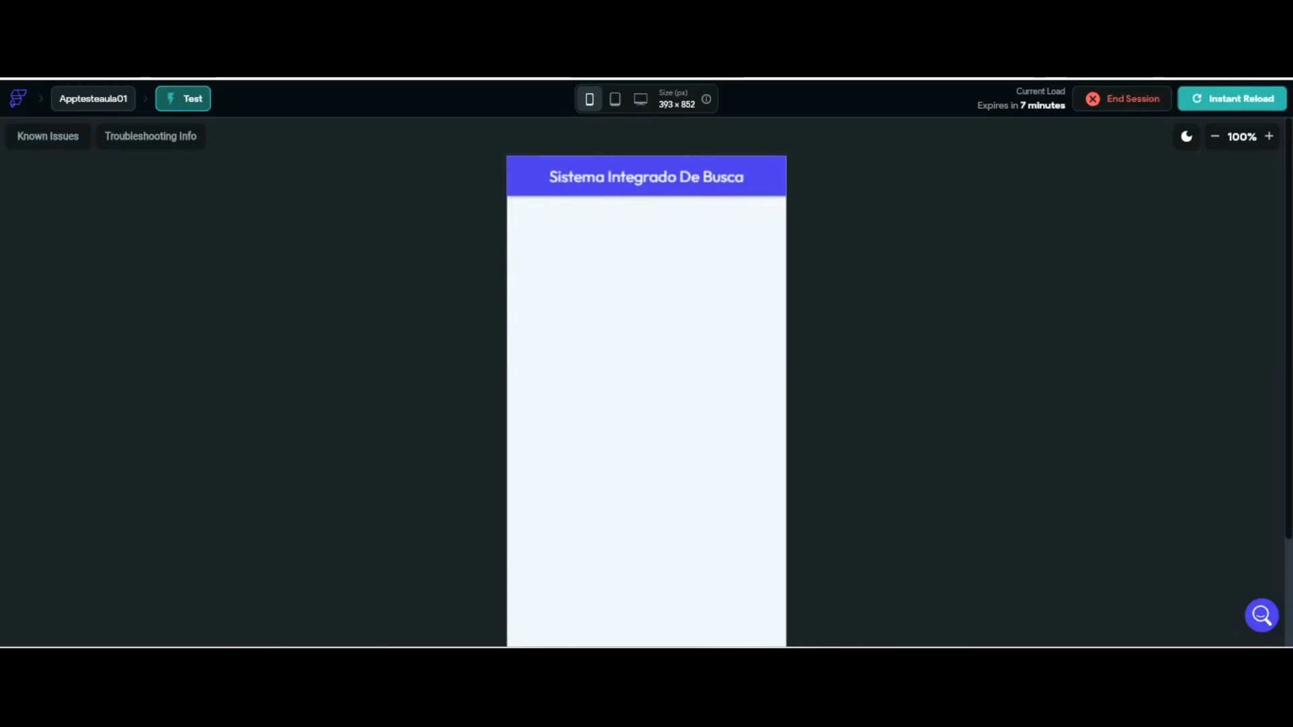
# Refresh the preview with a tablet/phone size toggle and log out back to the Login screen
pyautogui.click(614, 99)
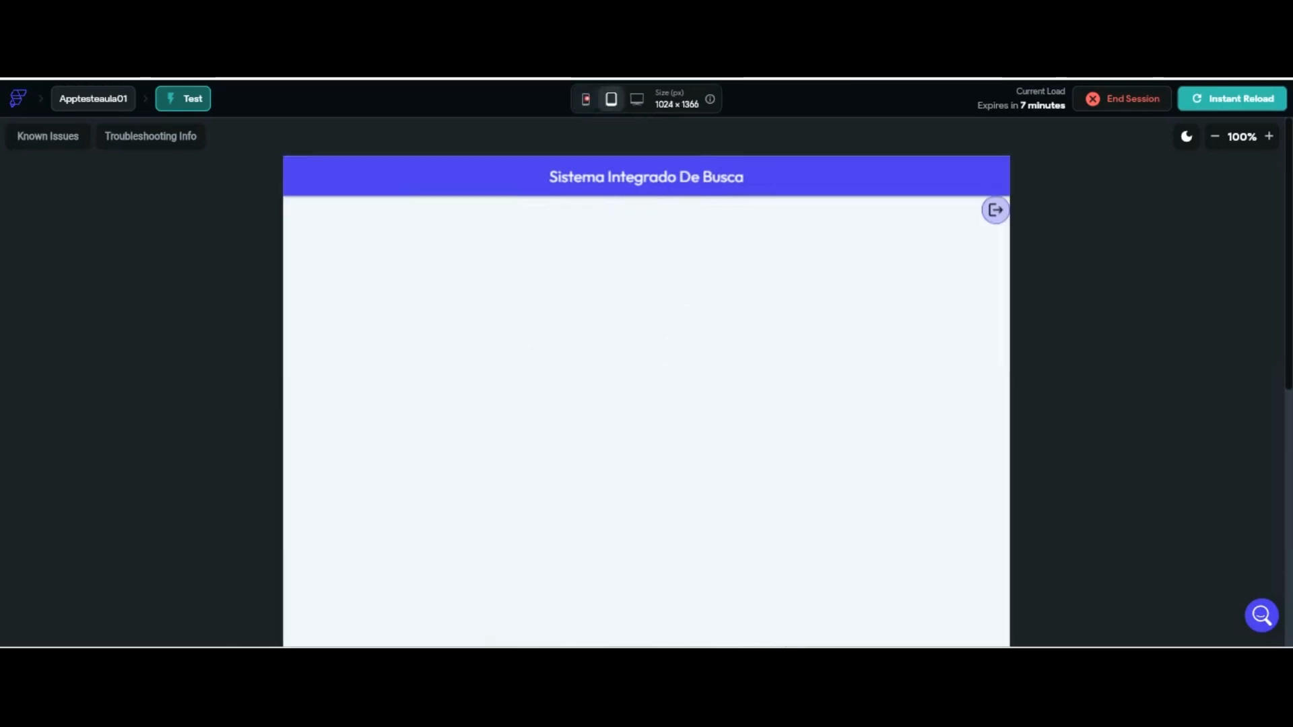
pyautogui.click(586, 99)
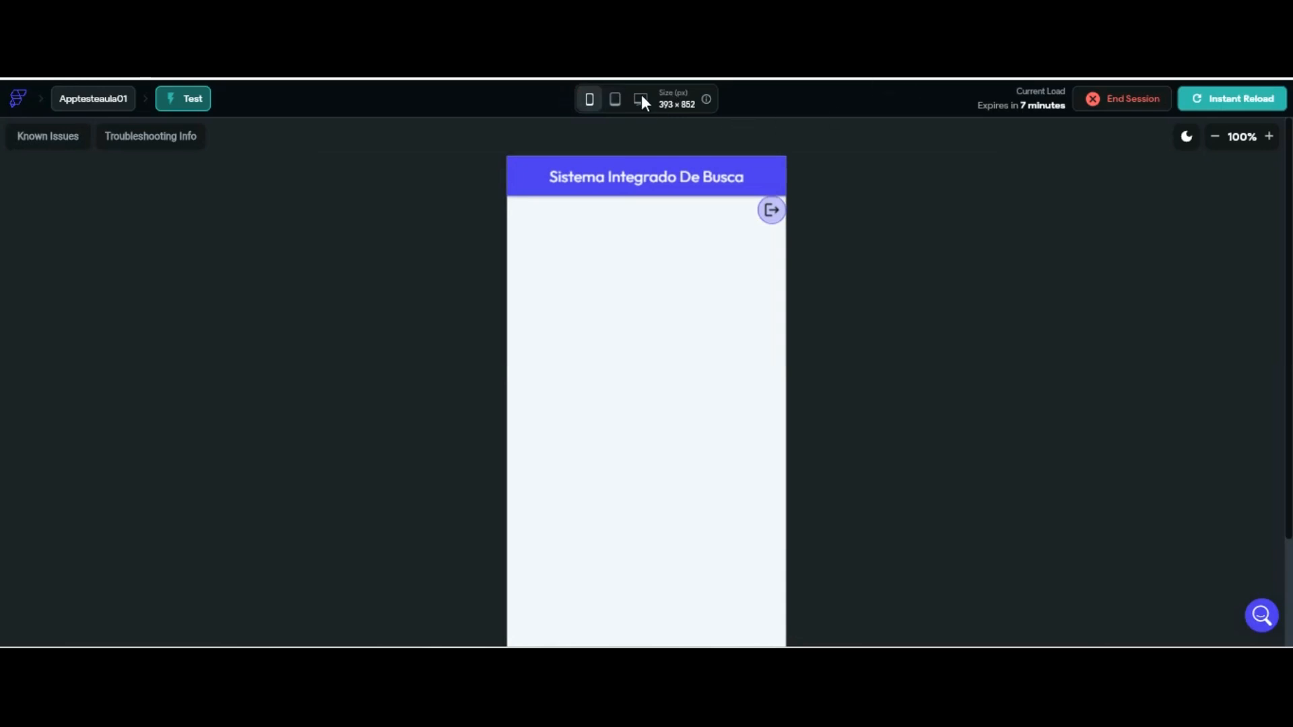
pyautogui.click(775, 211)
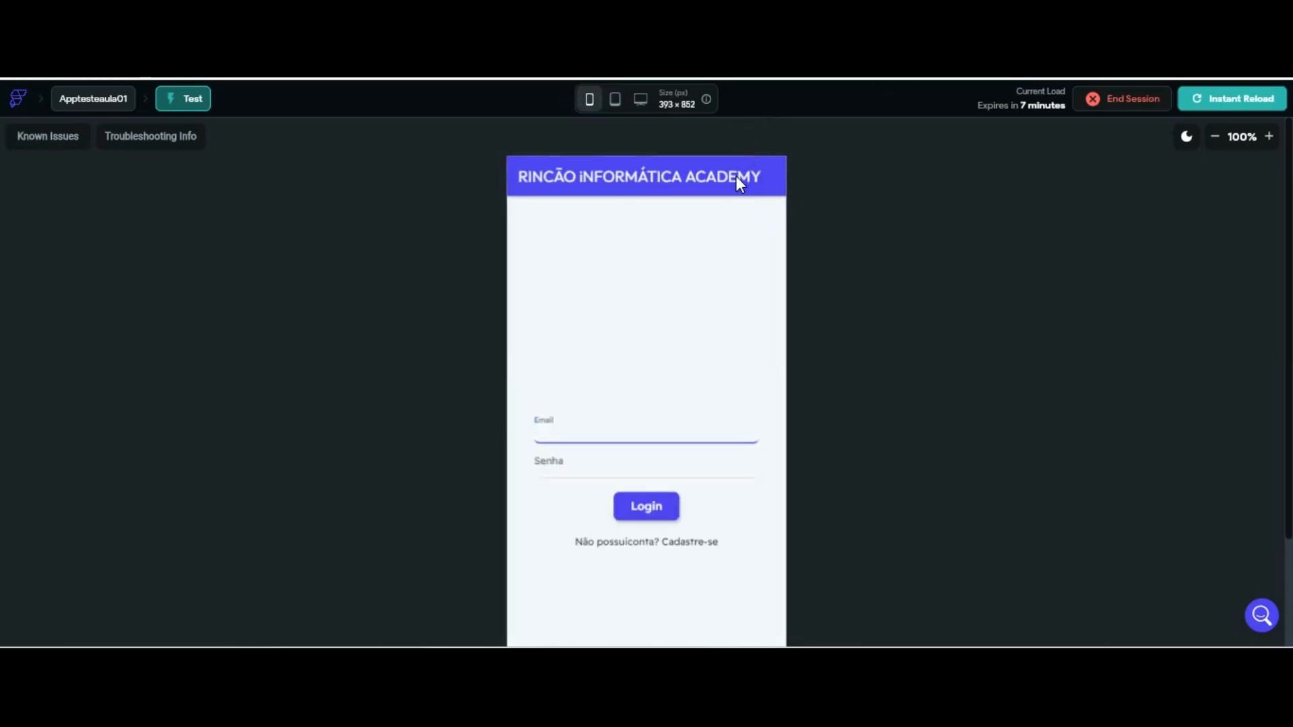